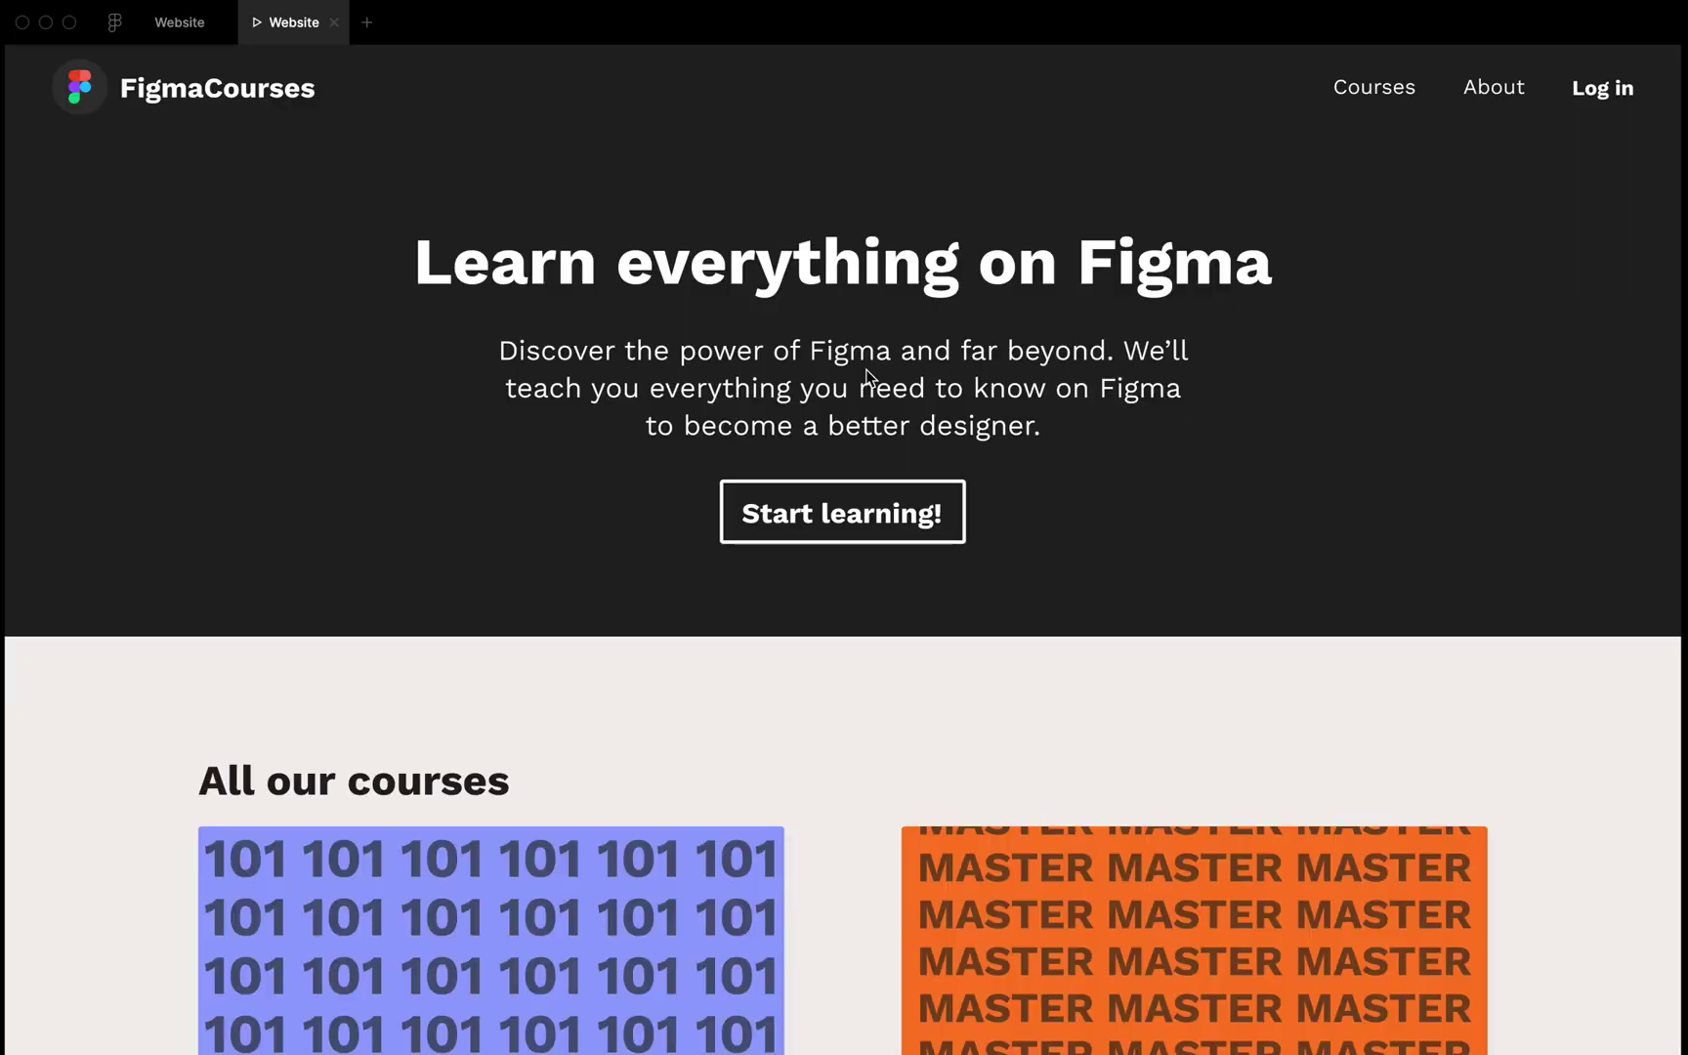
Step: In the prototype preview, test the Courses, About, logo and Start learning! links
click(1376, 98)
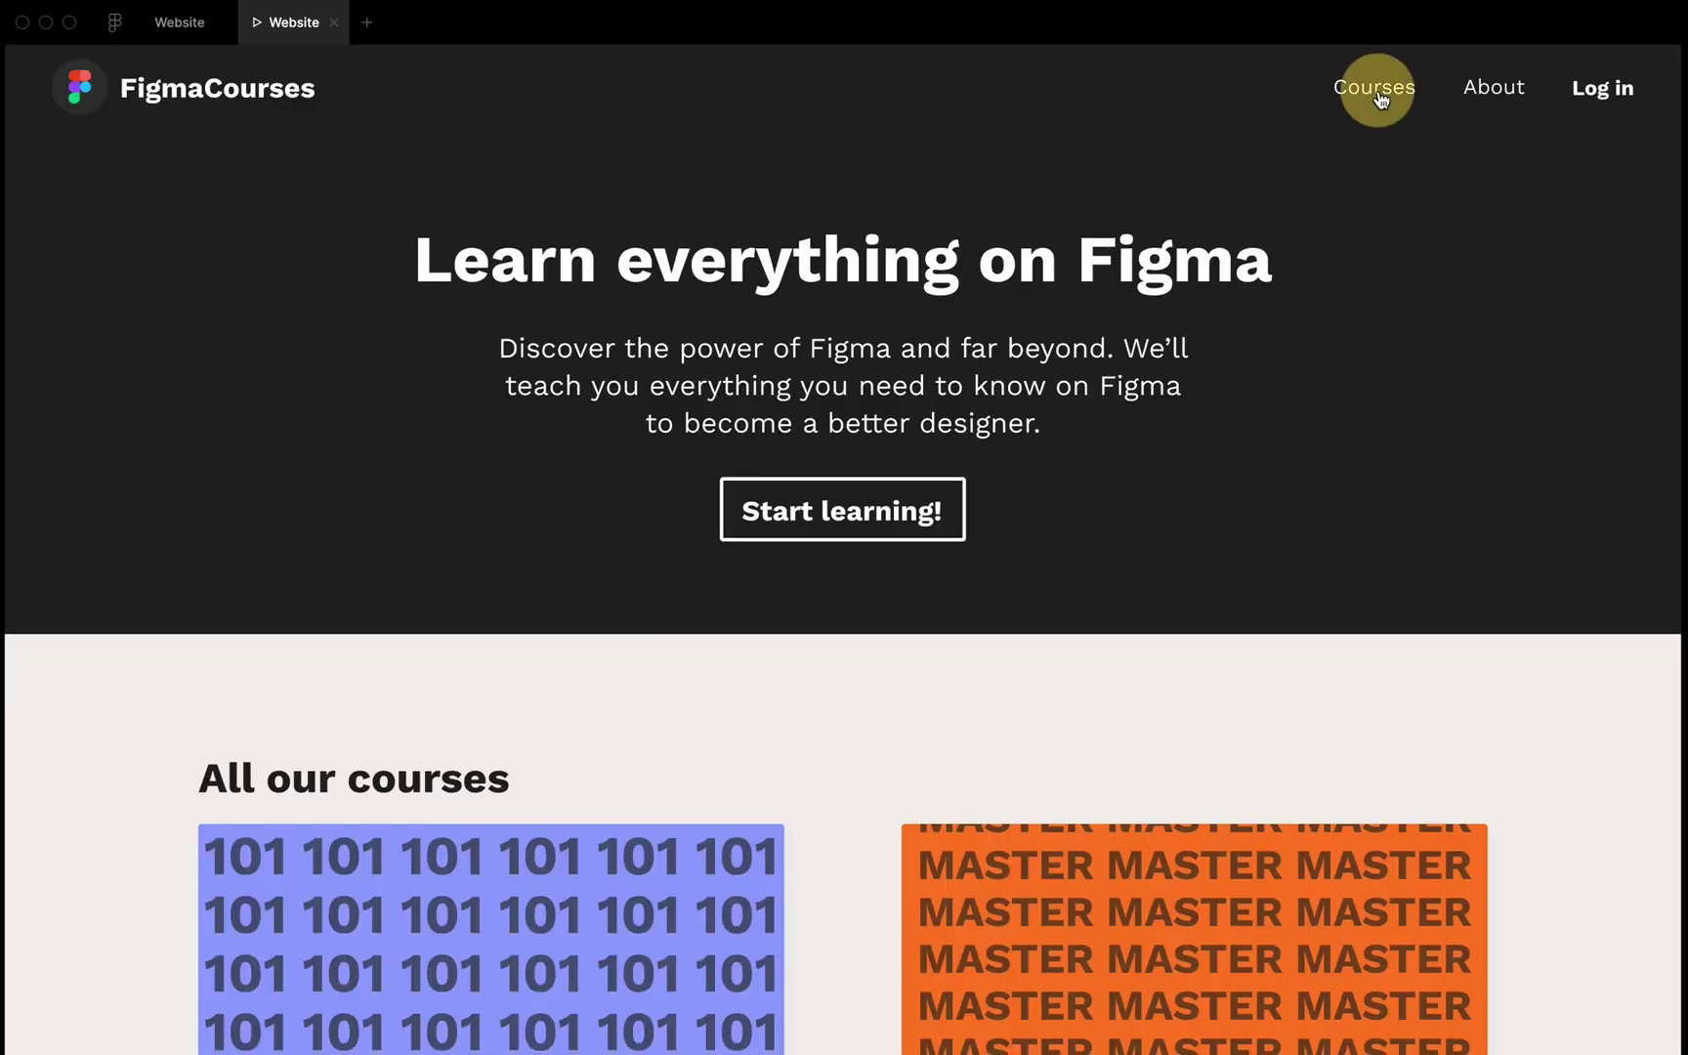
click(1505, 97)
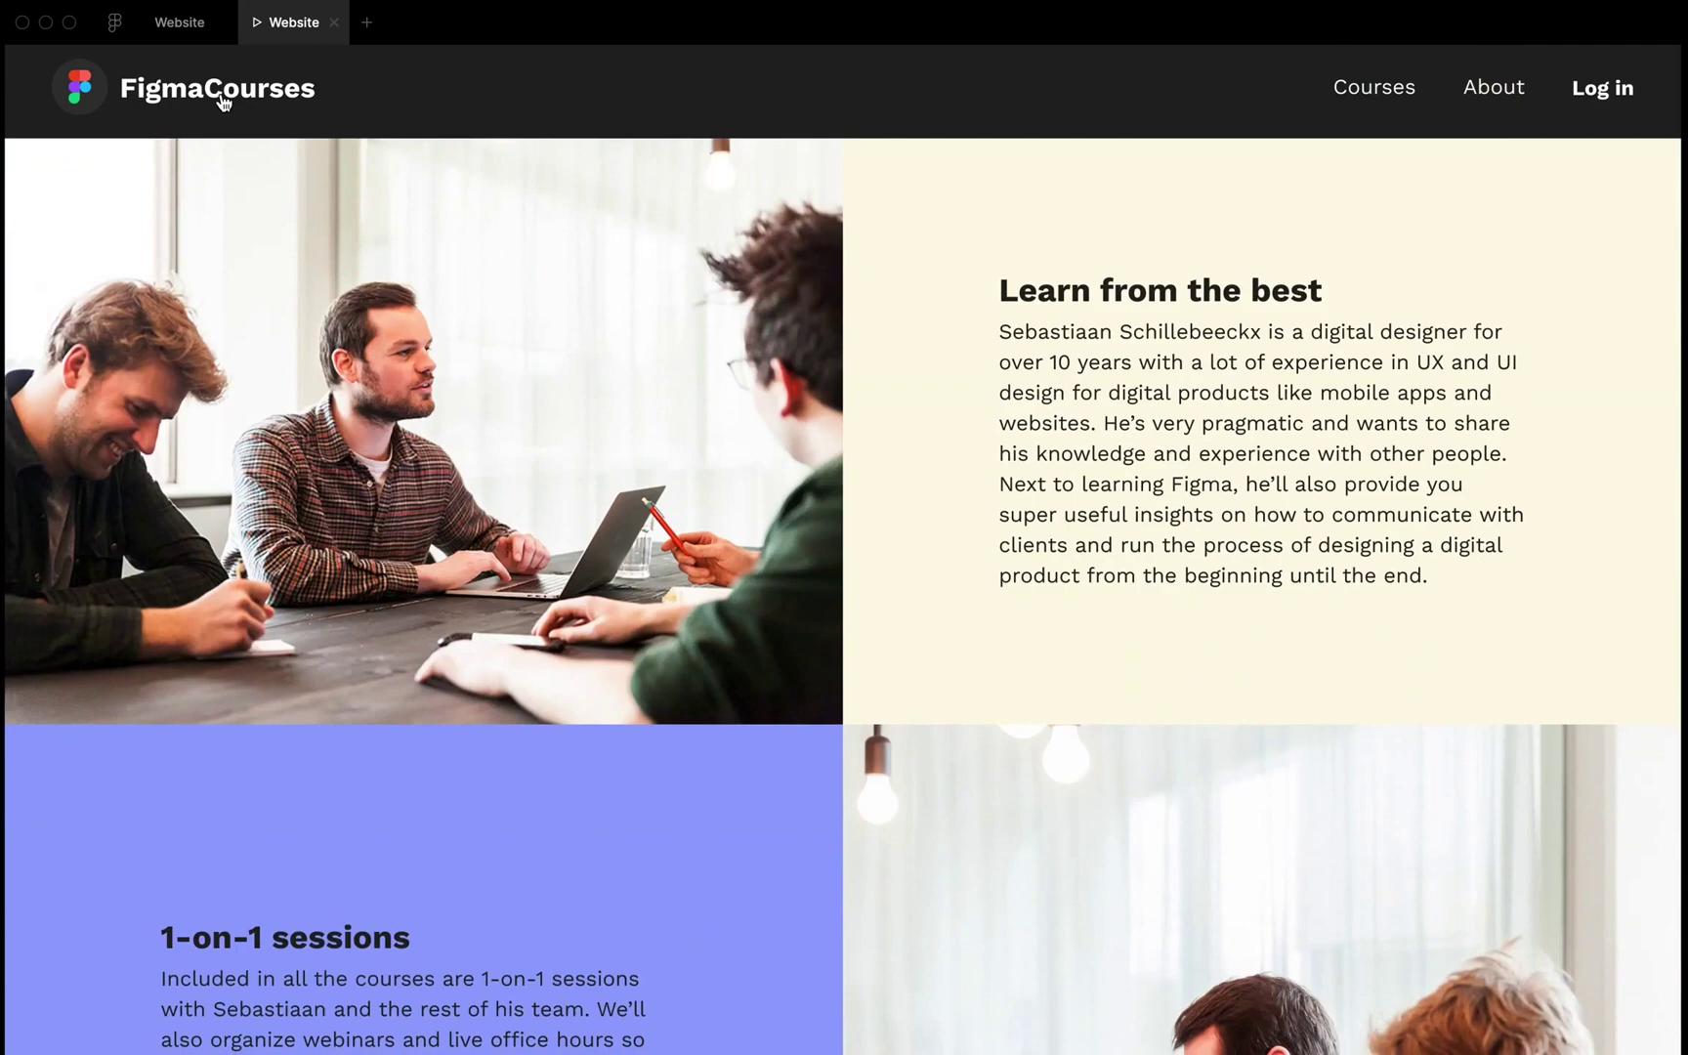
click(219, 101)
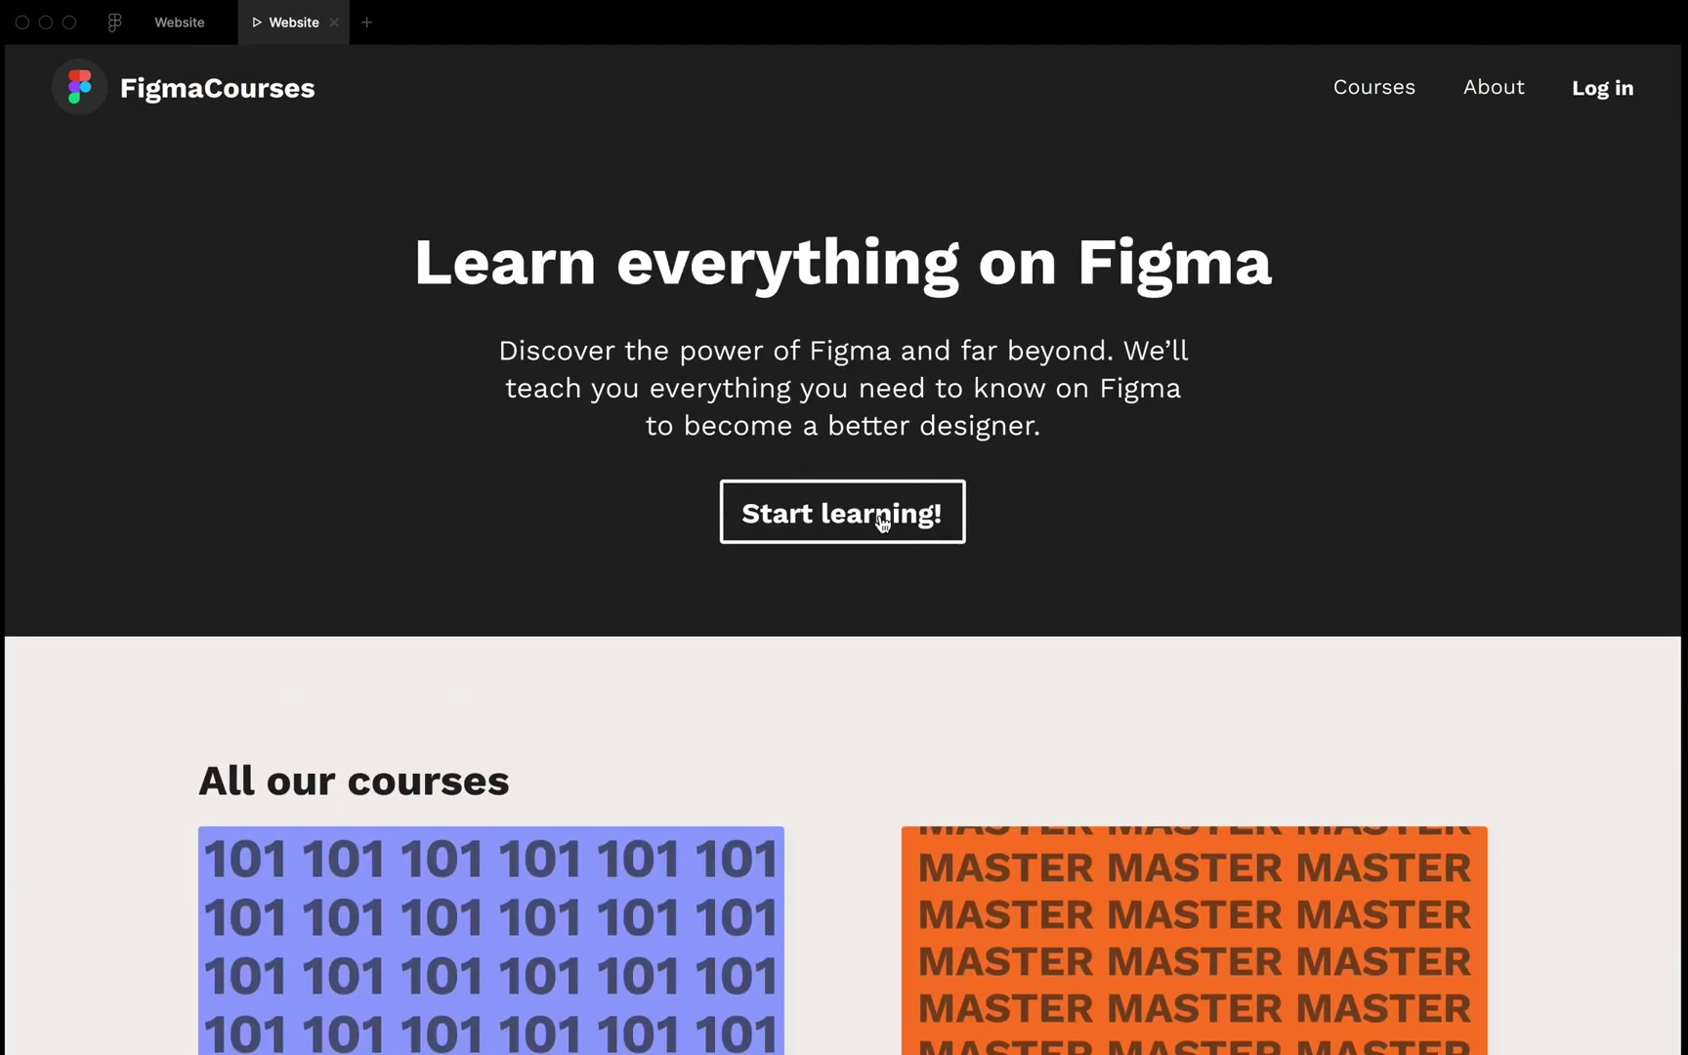
click(878, 510)
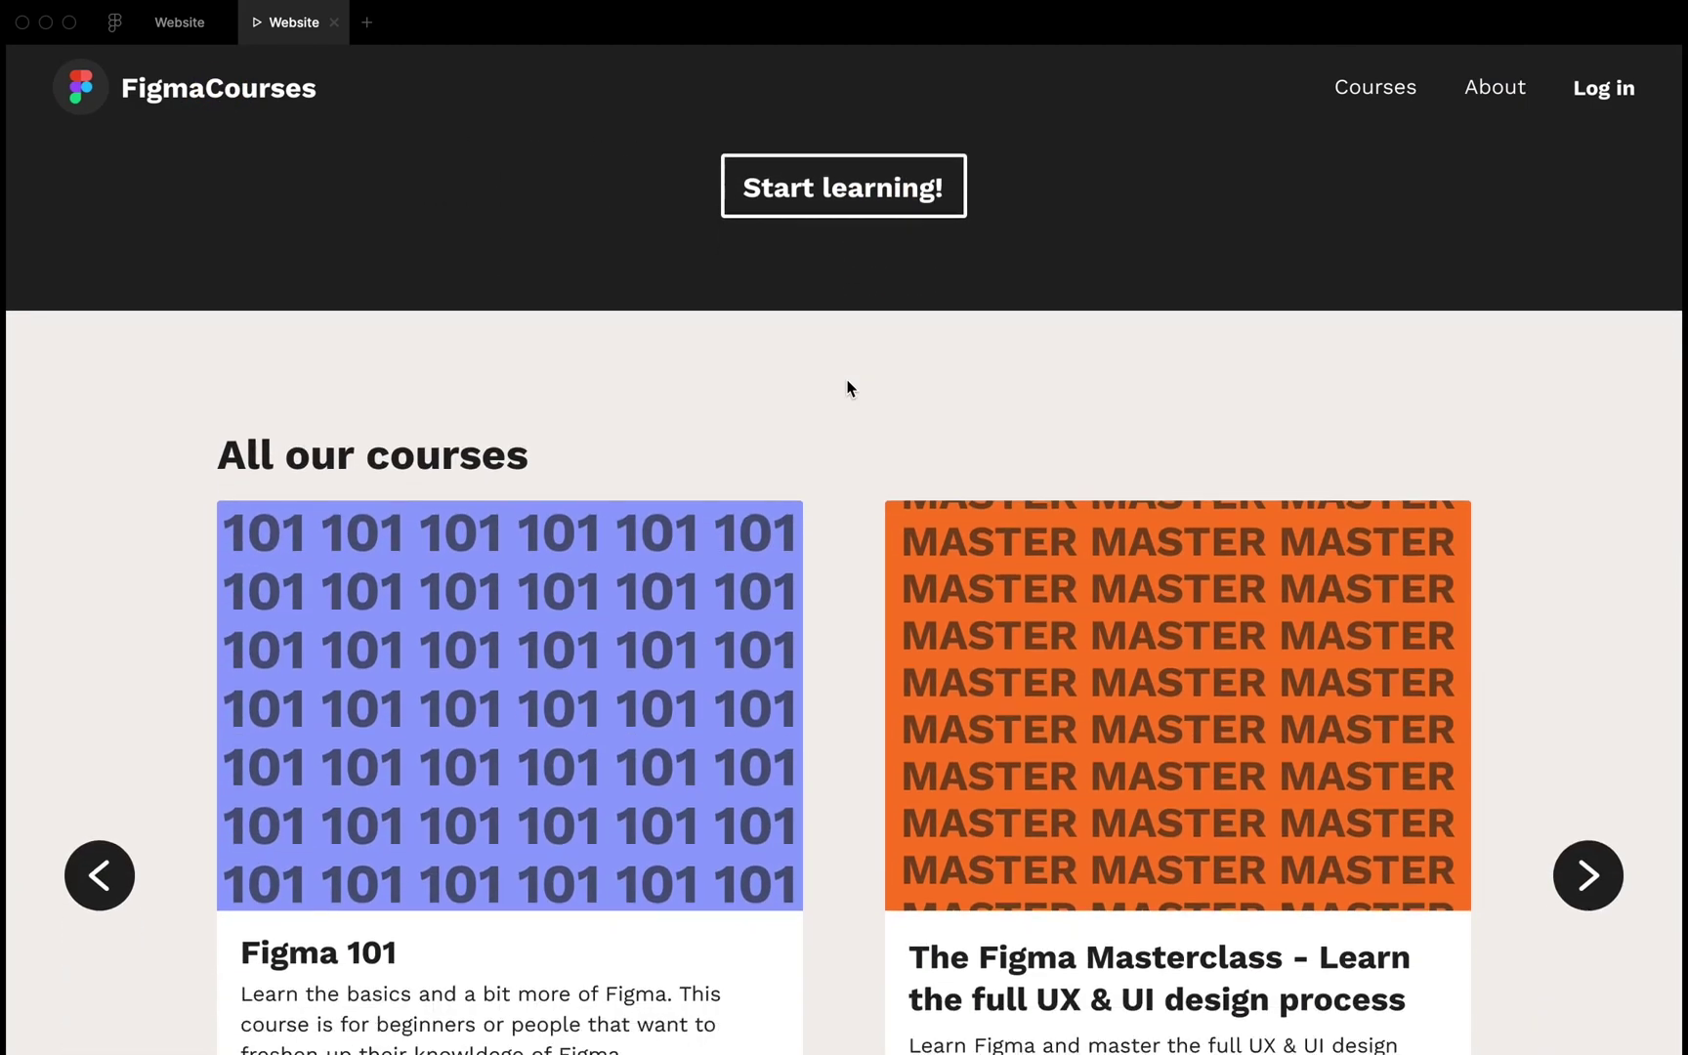
Step: Slide the course carousel forward and back with its arrows, then close the preview
scroll(903, 282, down, 2)
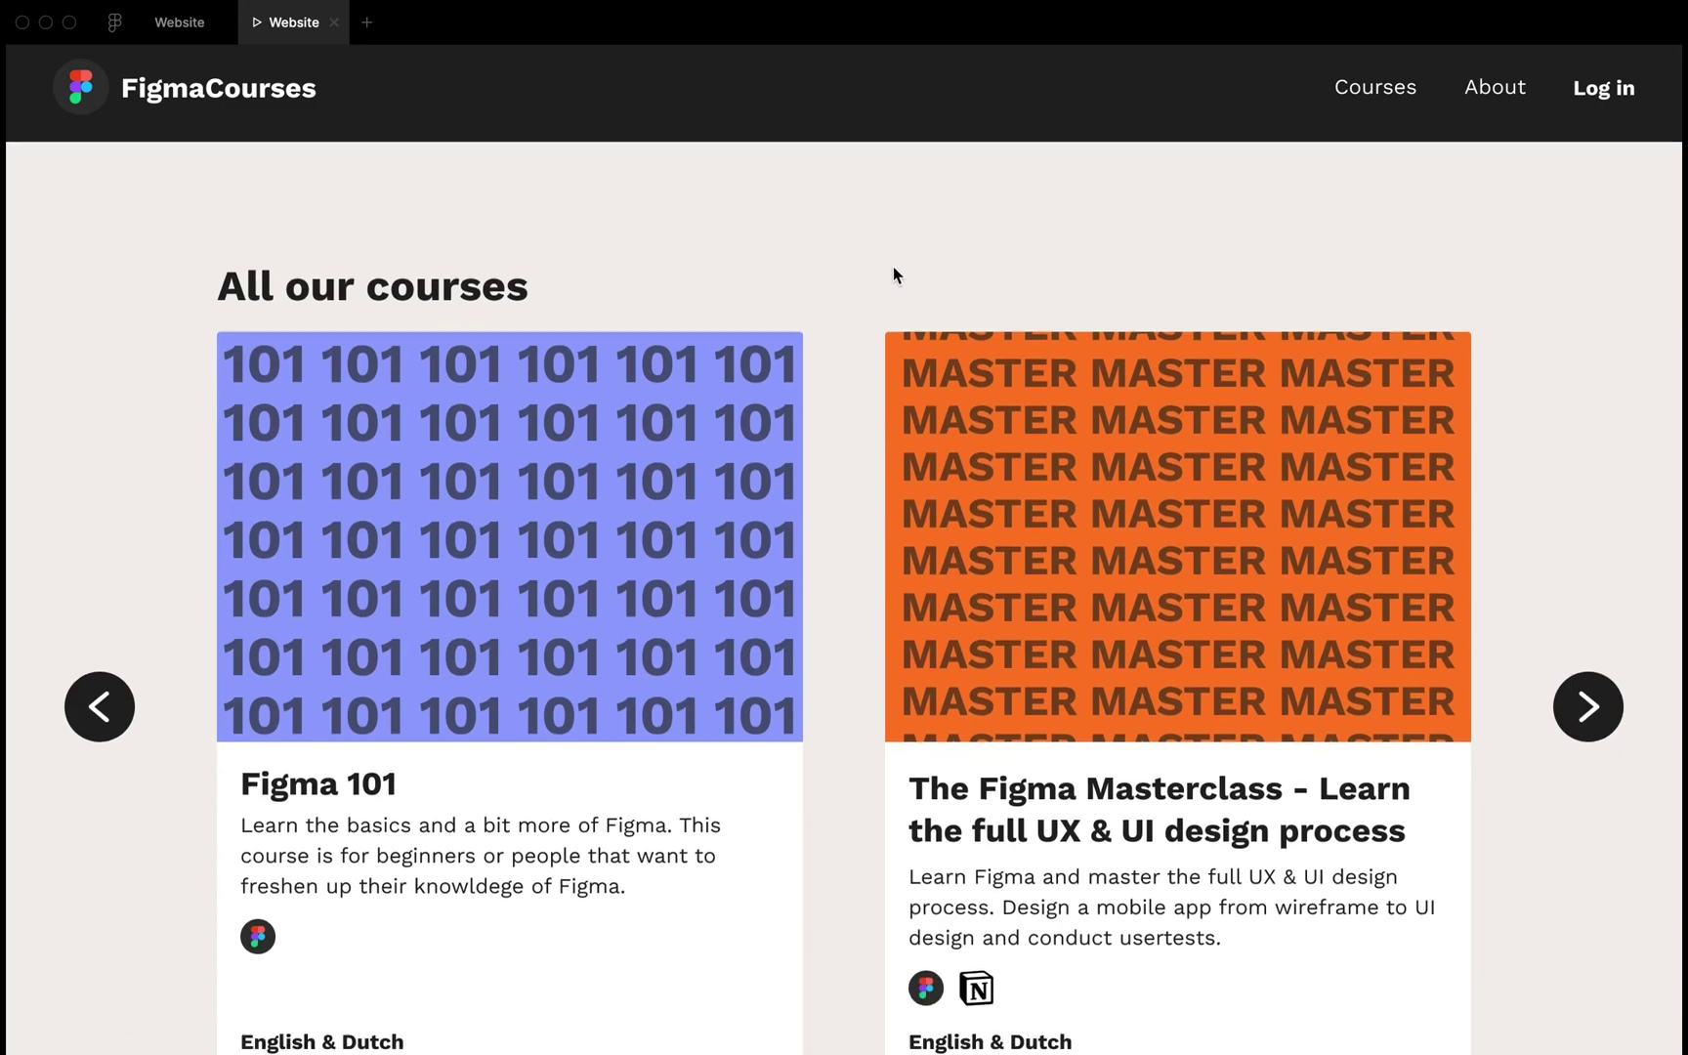
click(1600, 713)
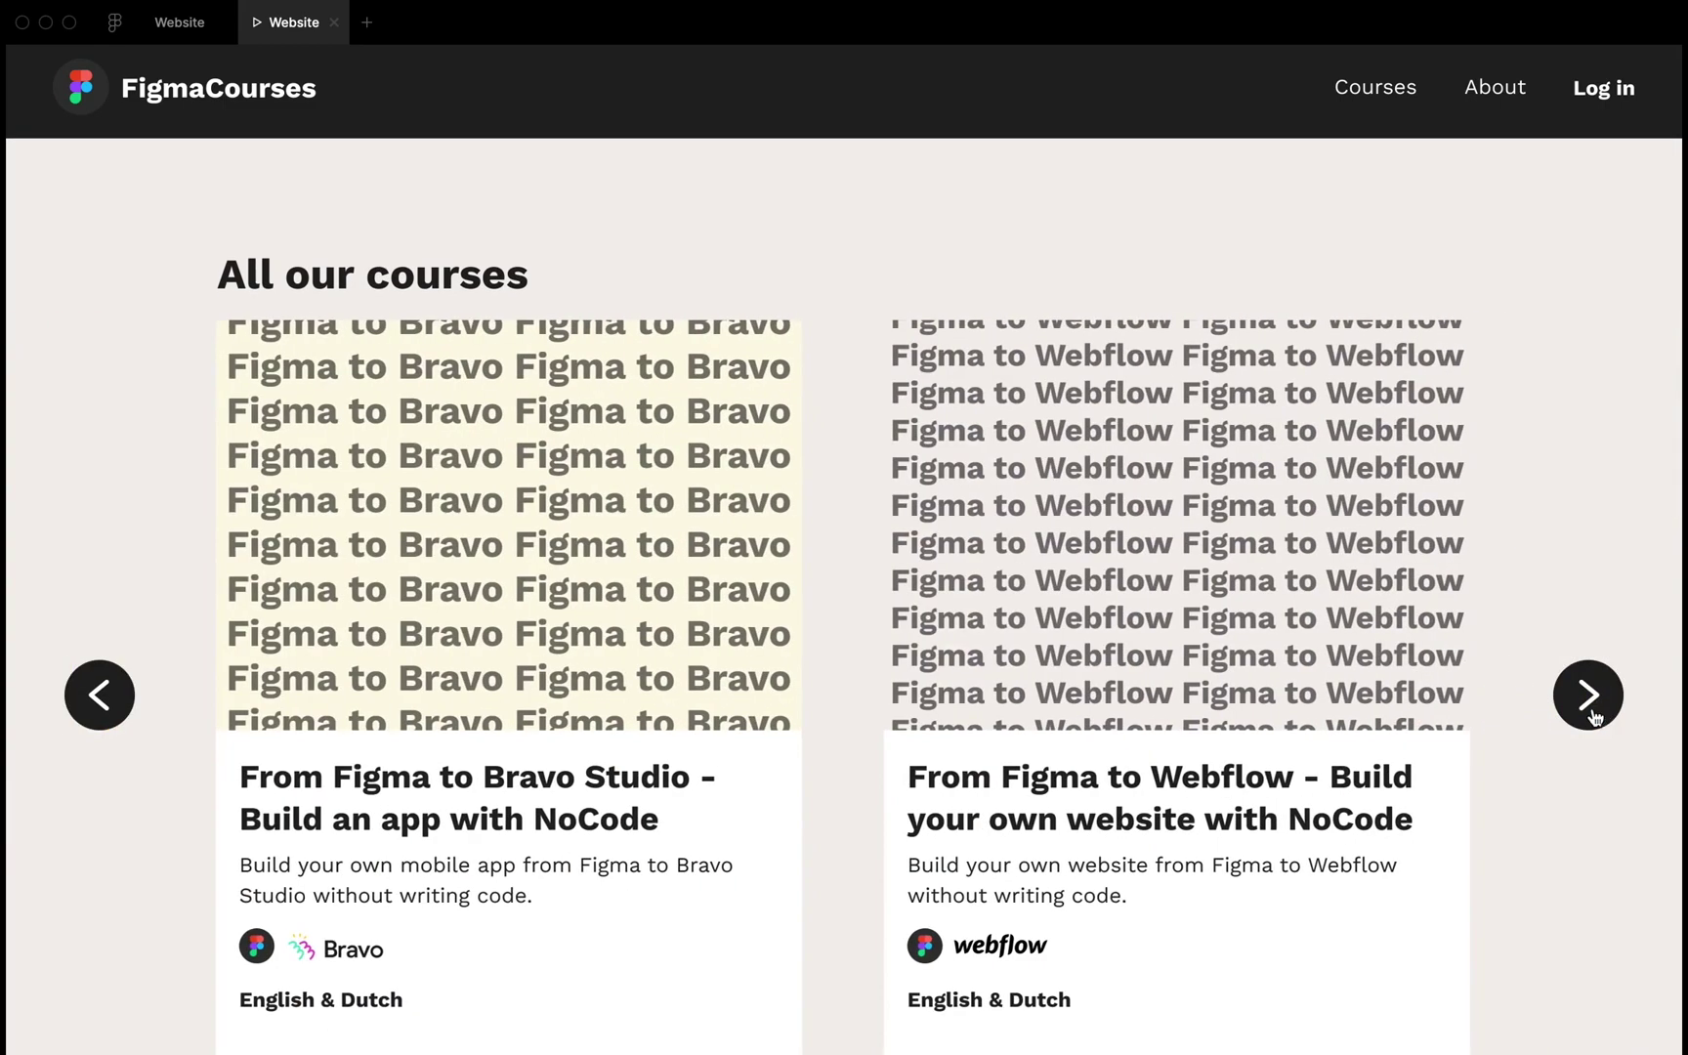
click(125, 704)
click(1587, 696)
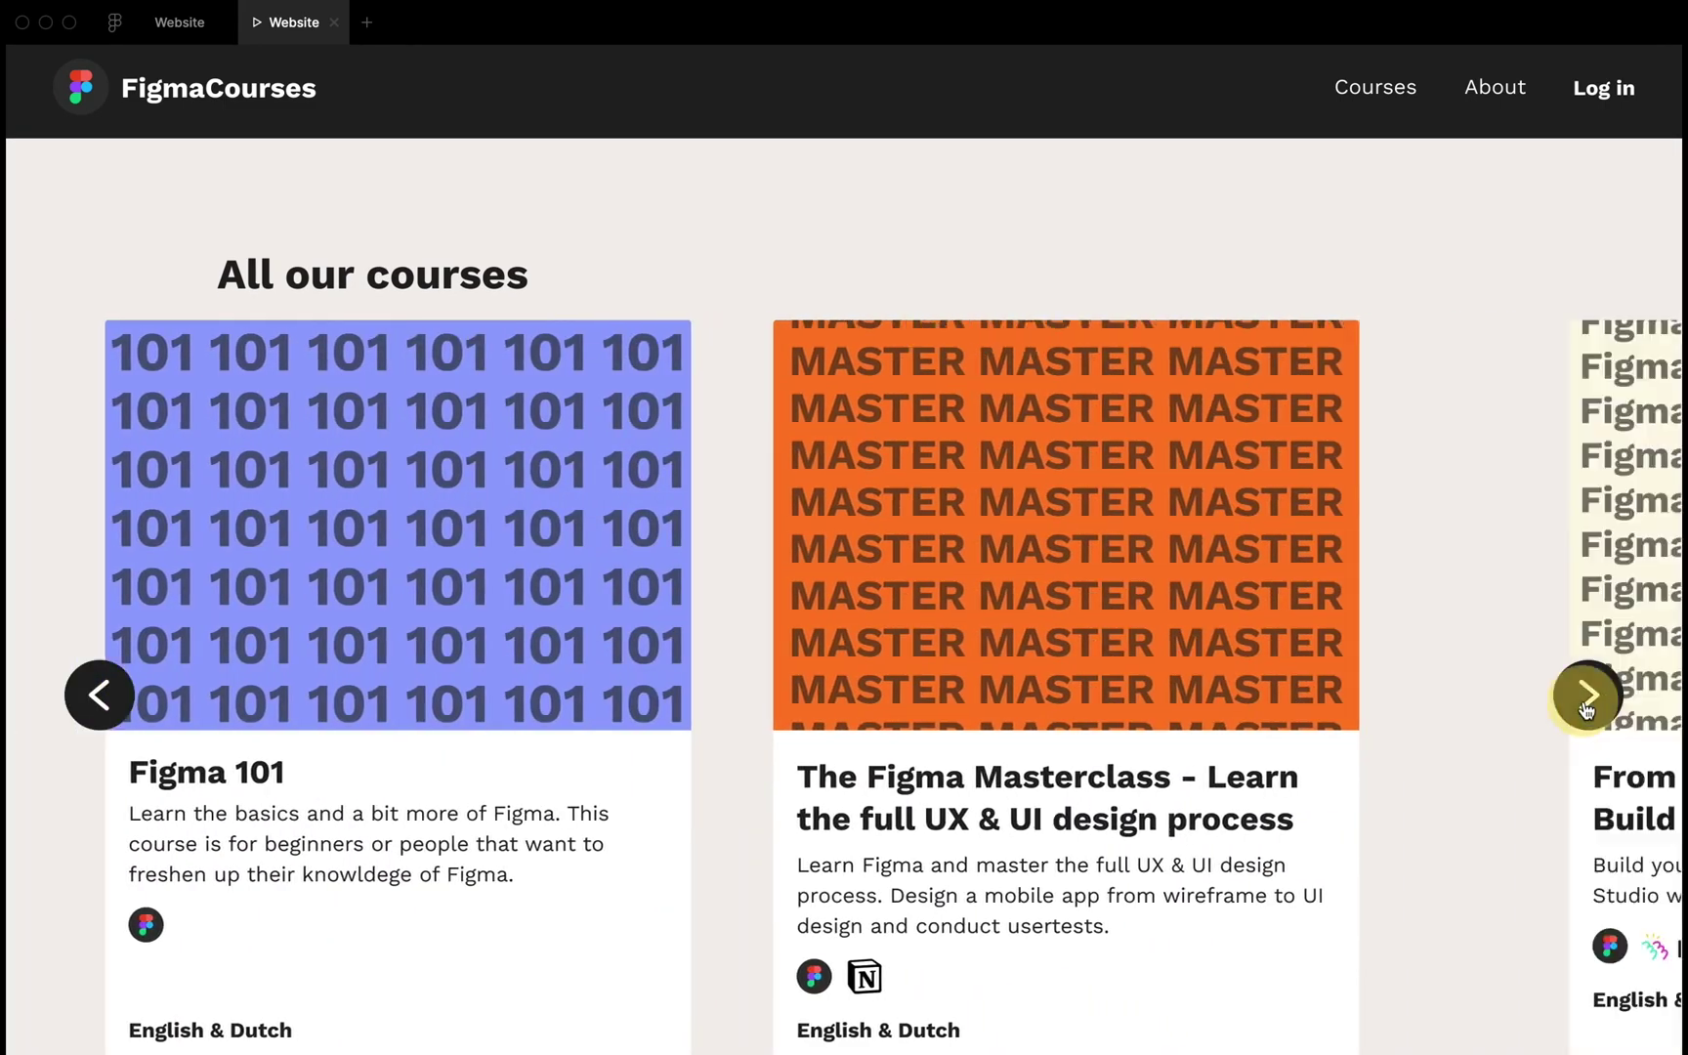
click(66, 704)
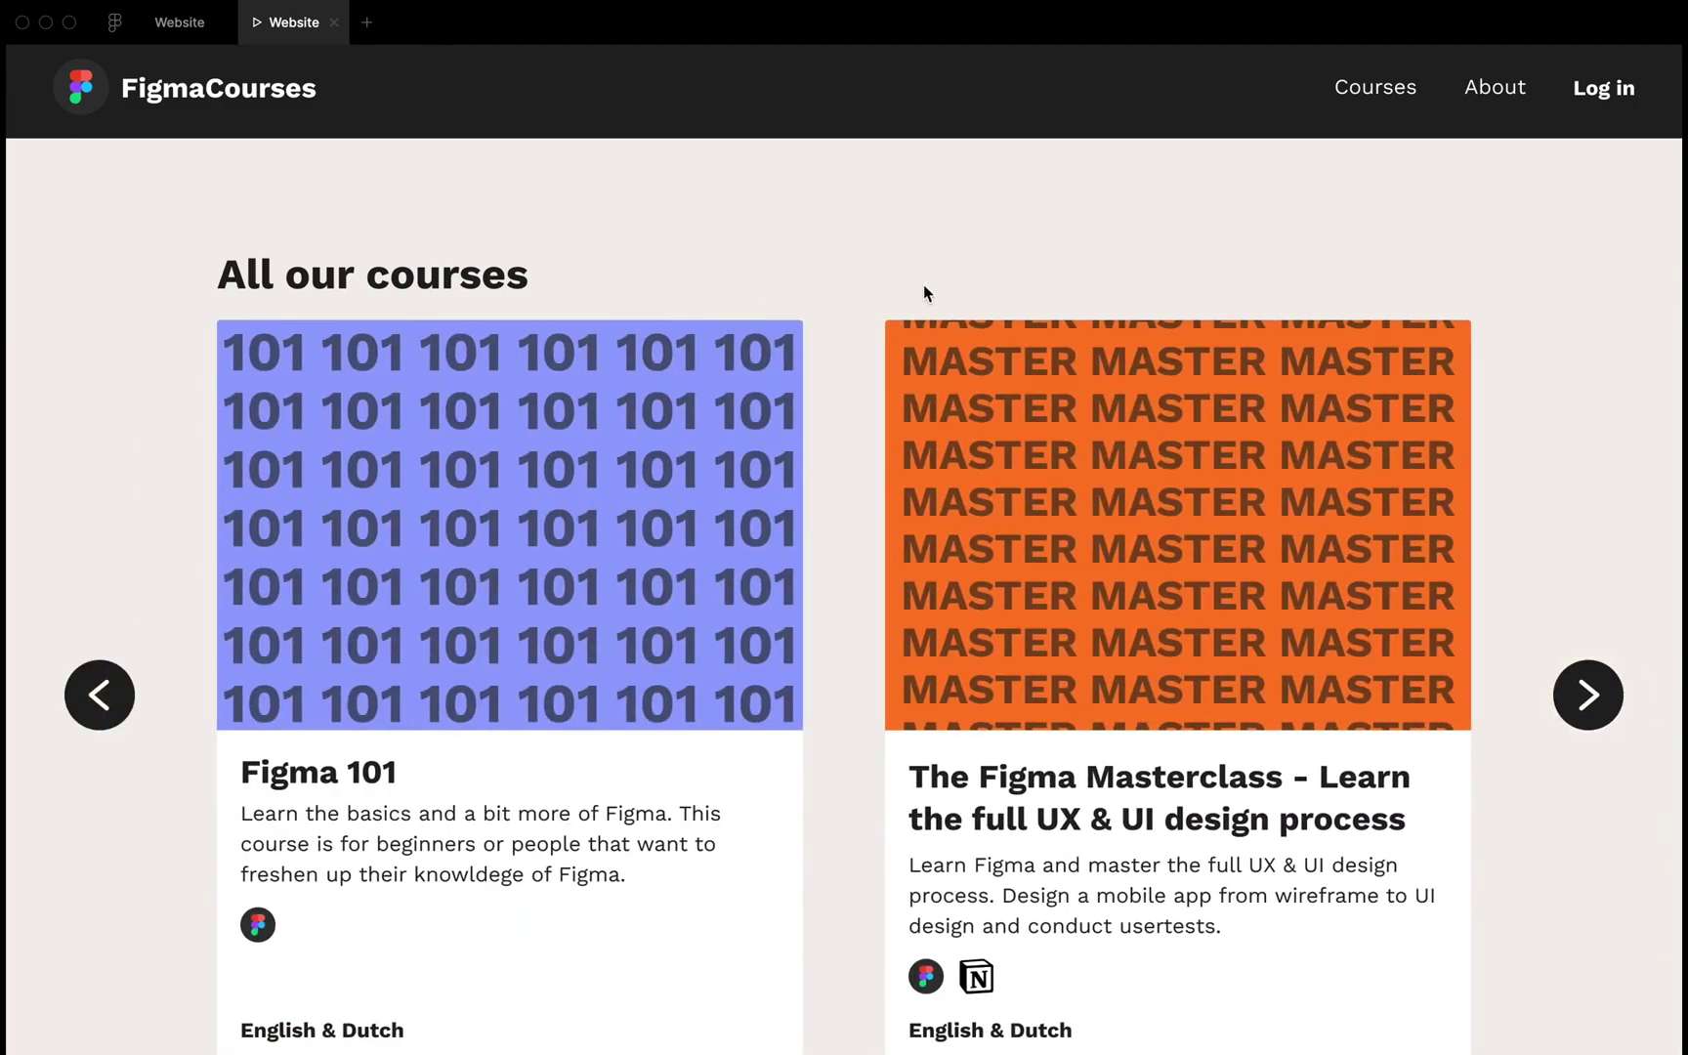
click(1585, 701)
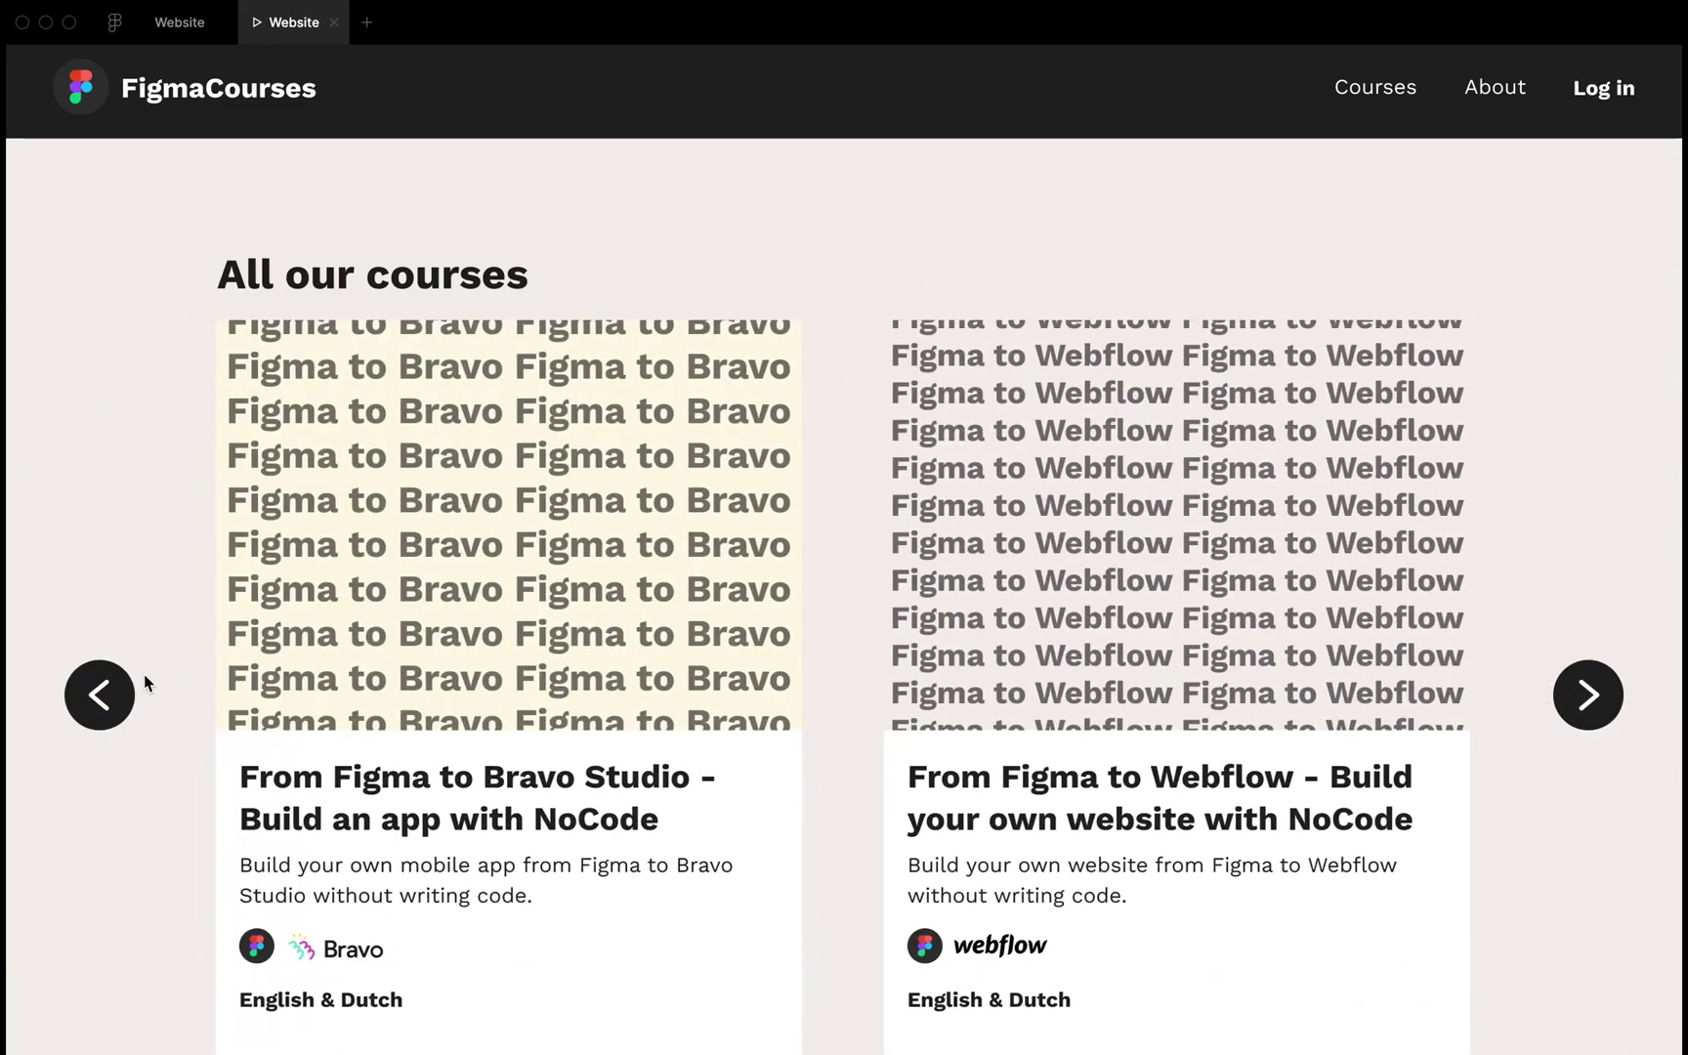
key(super+w)
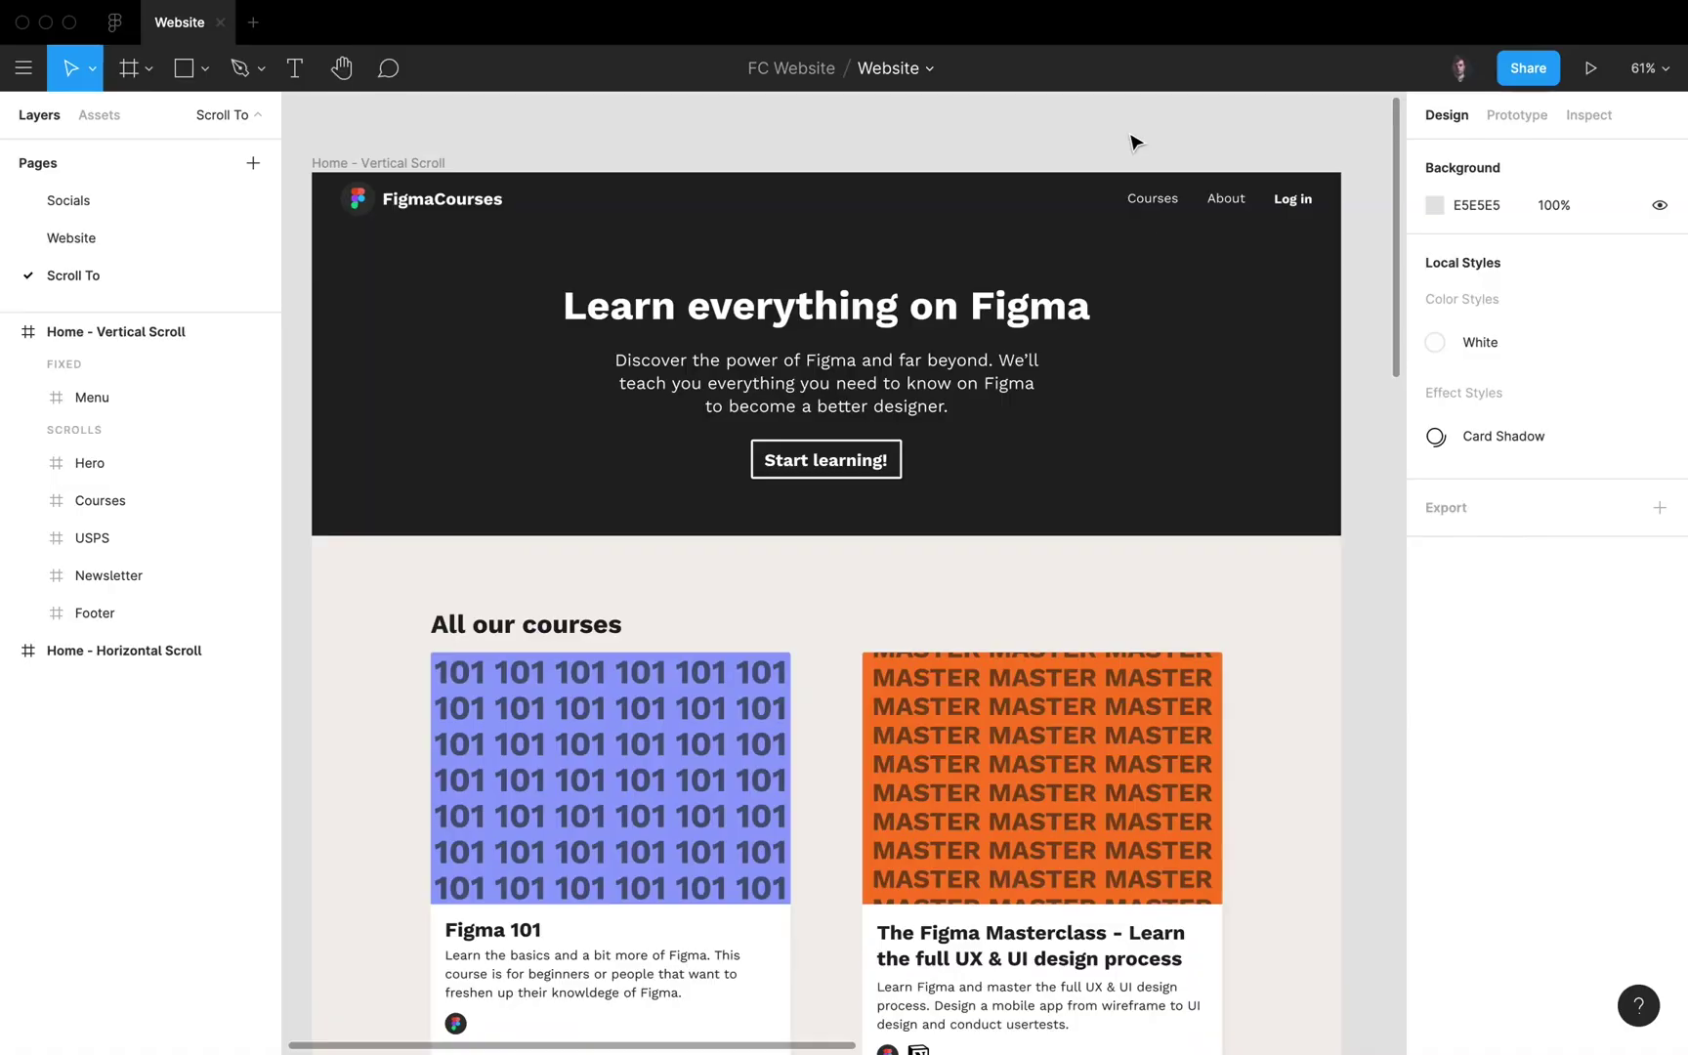
Step: Connect the Courses menu text to the Courses section as a prototype interaction
super+click(1149, 196)
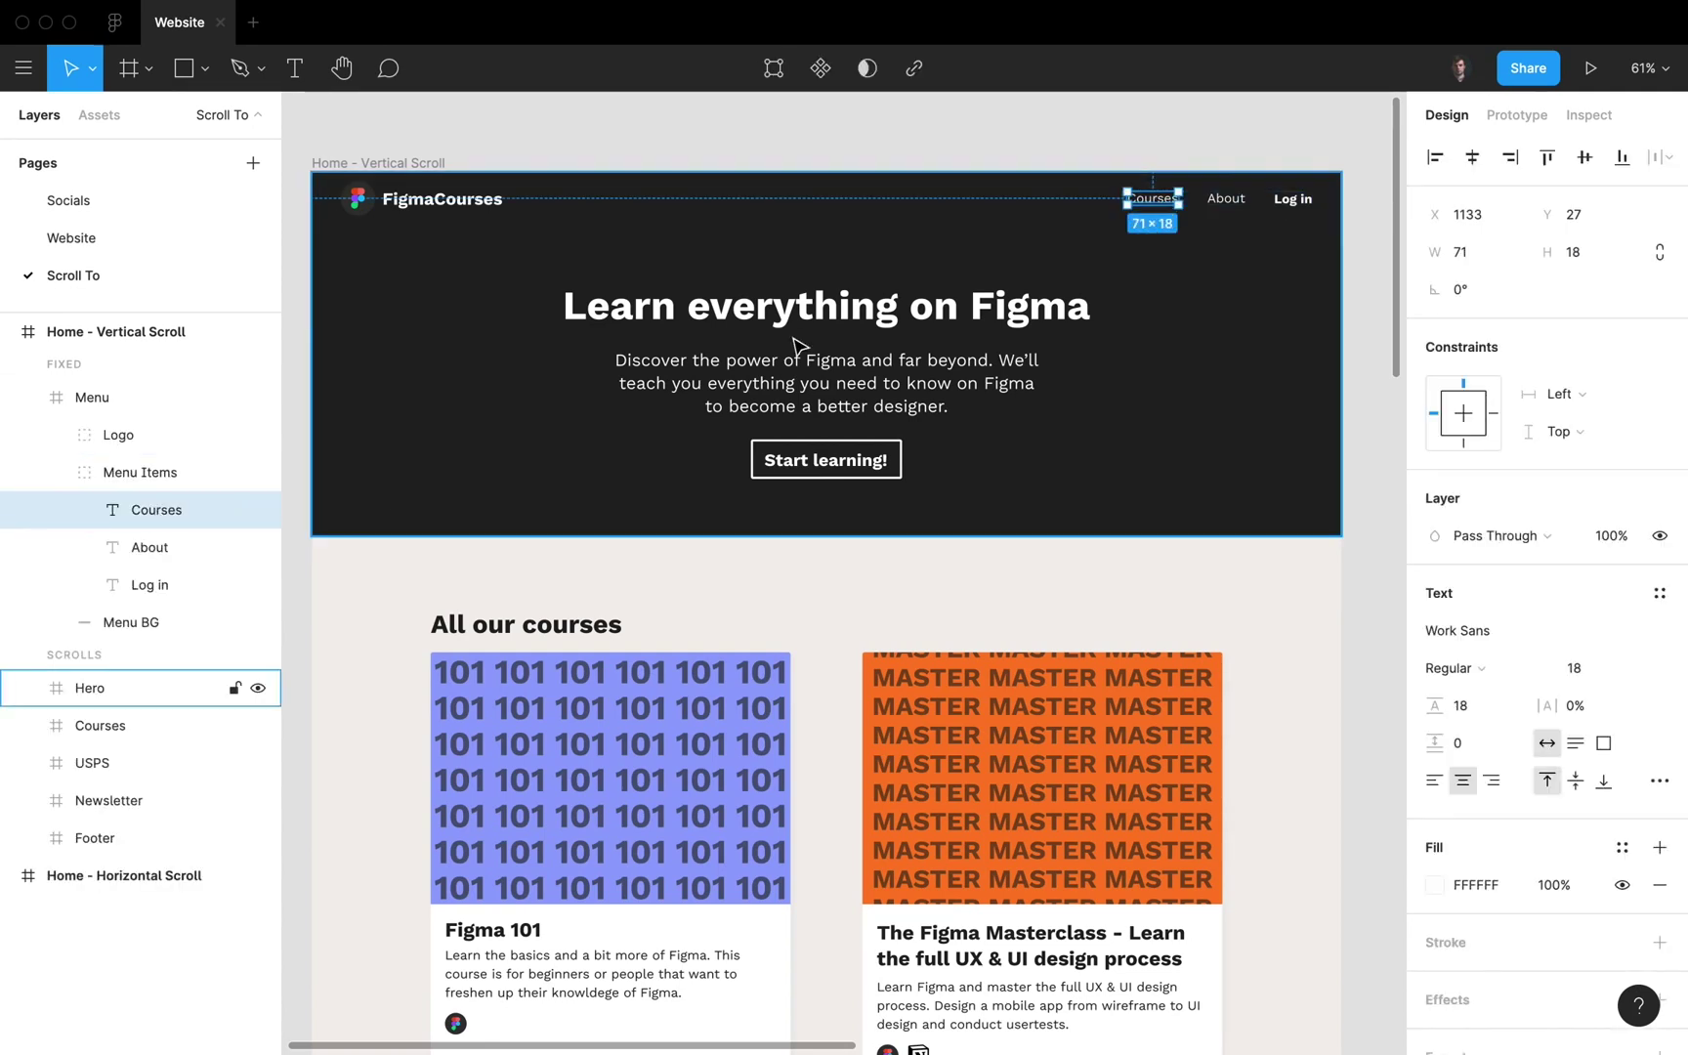
click(1516, 115)
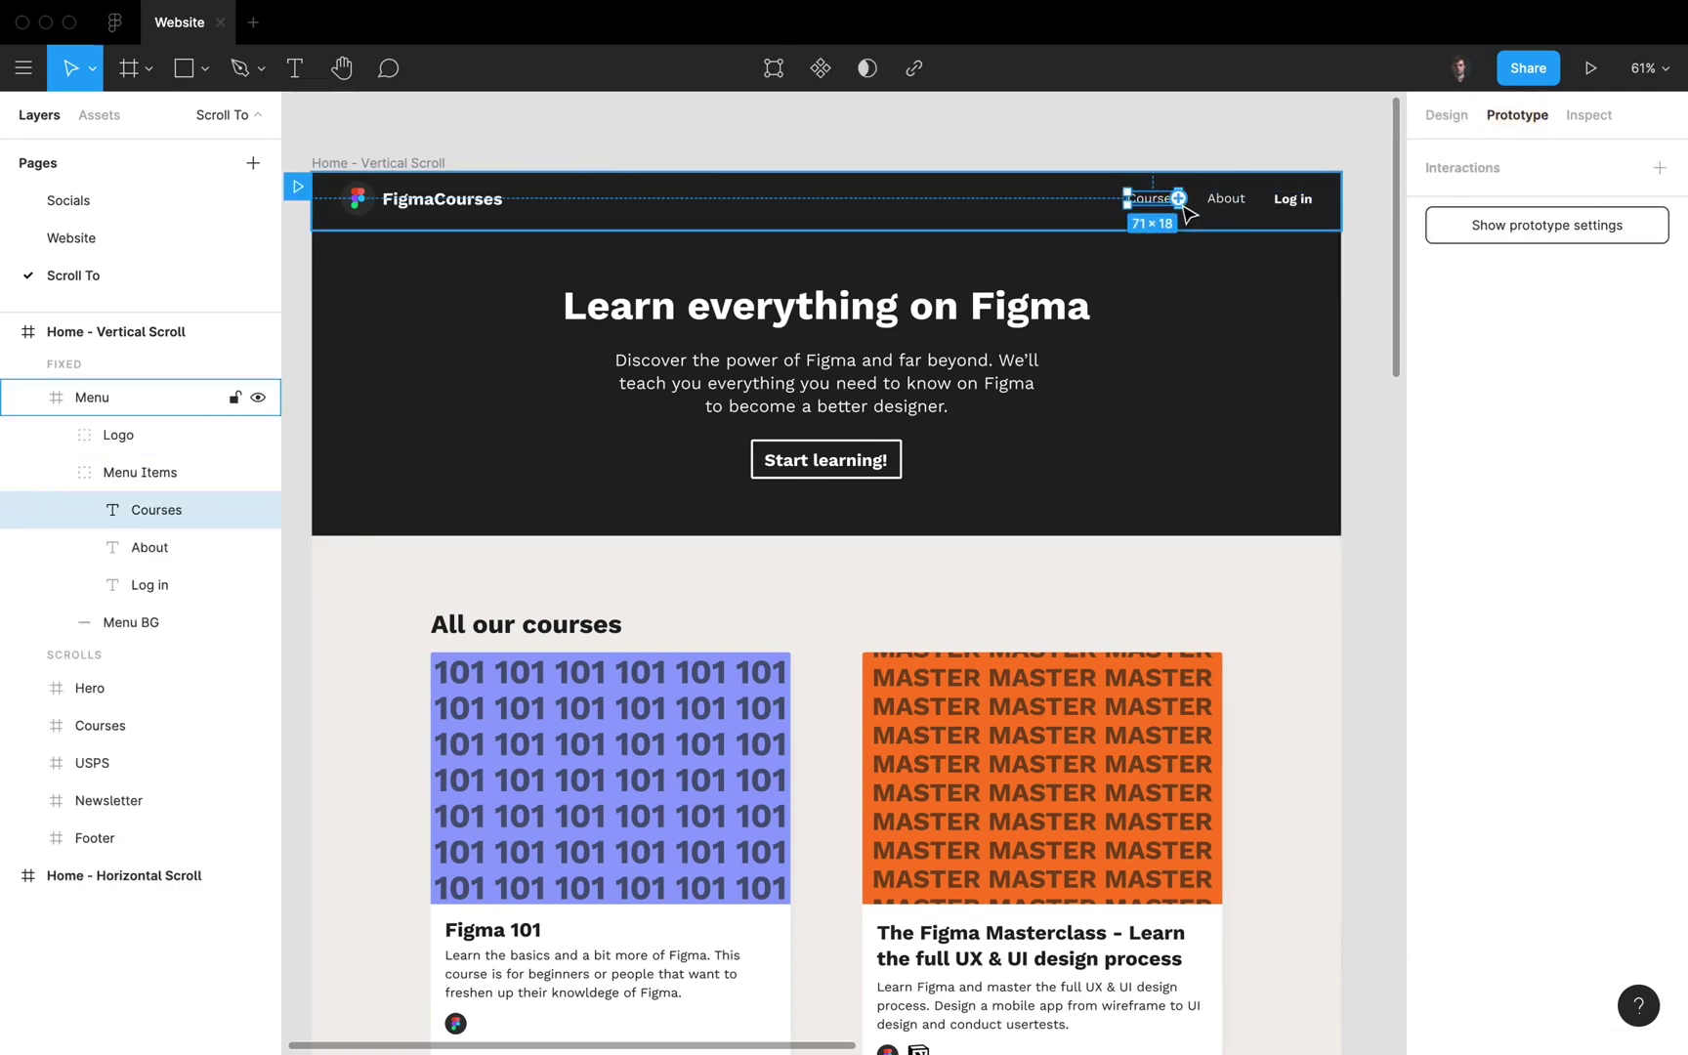
drag(1178, 198, 811, 637)
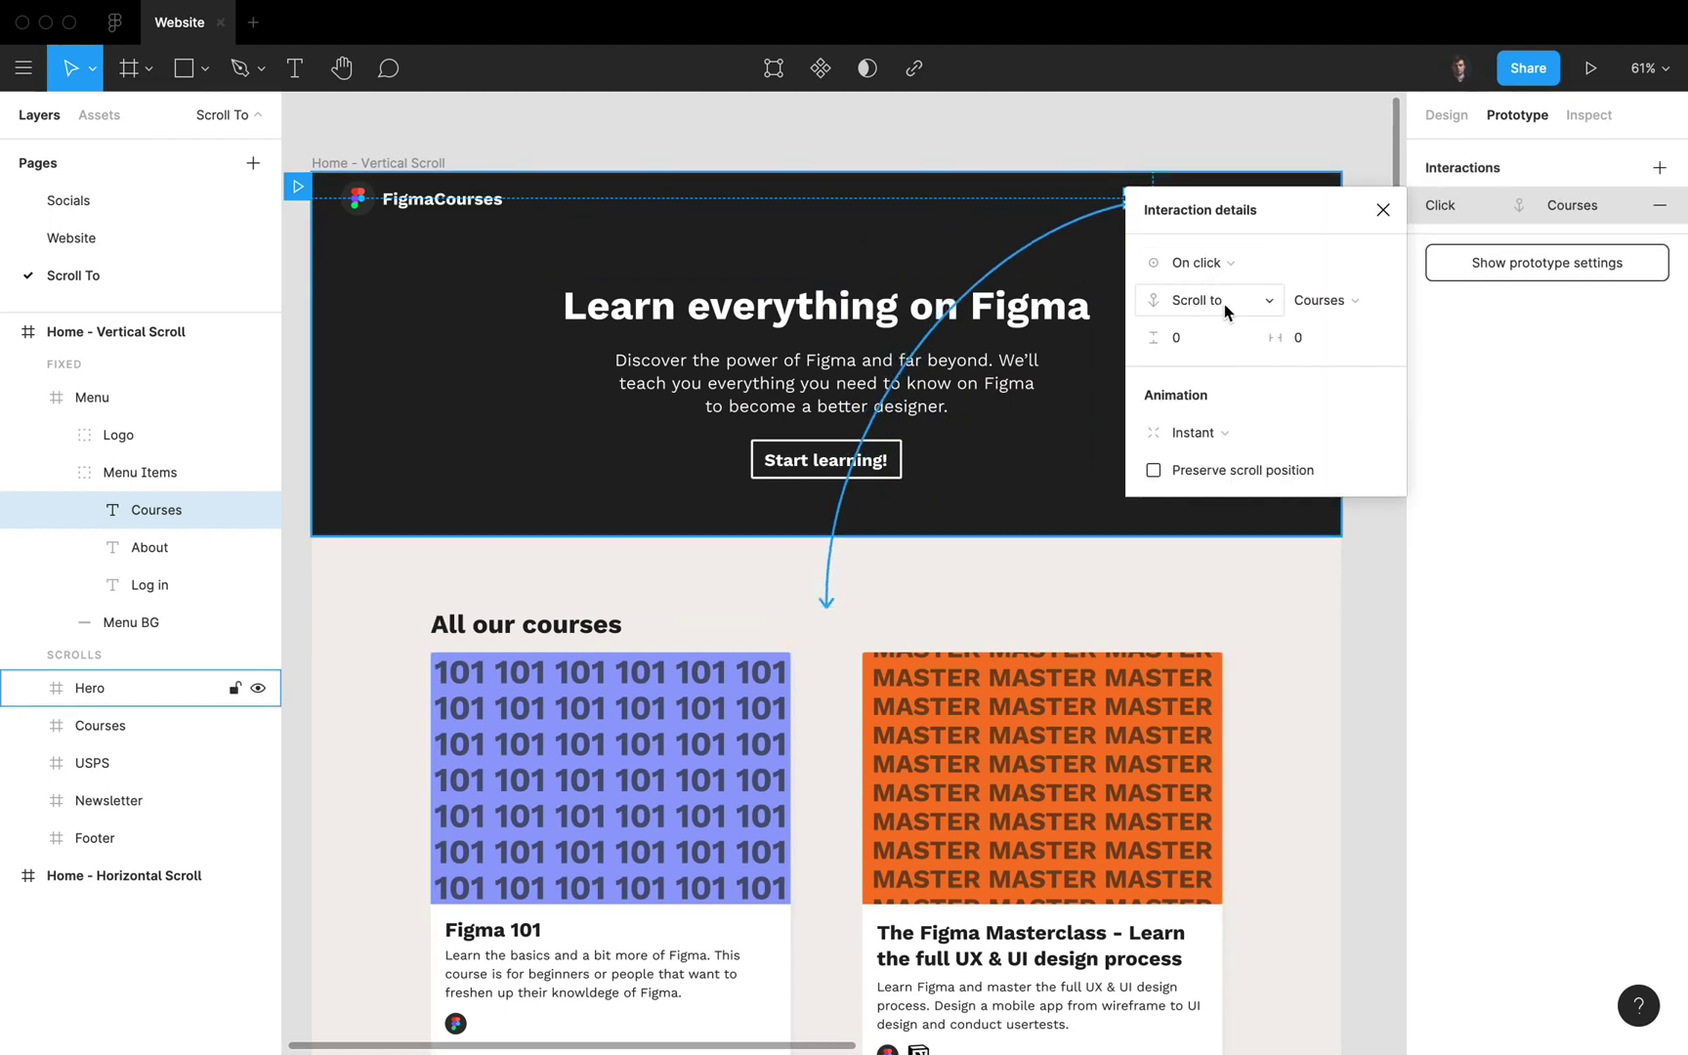
Step: Set the interaction to Animate with Ease In And Out over 600ms
click(1237, 434)
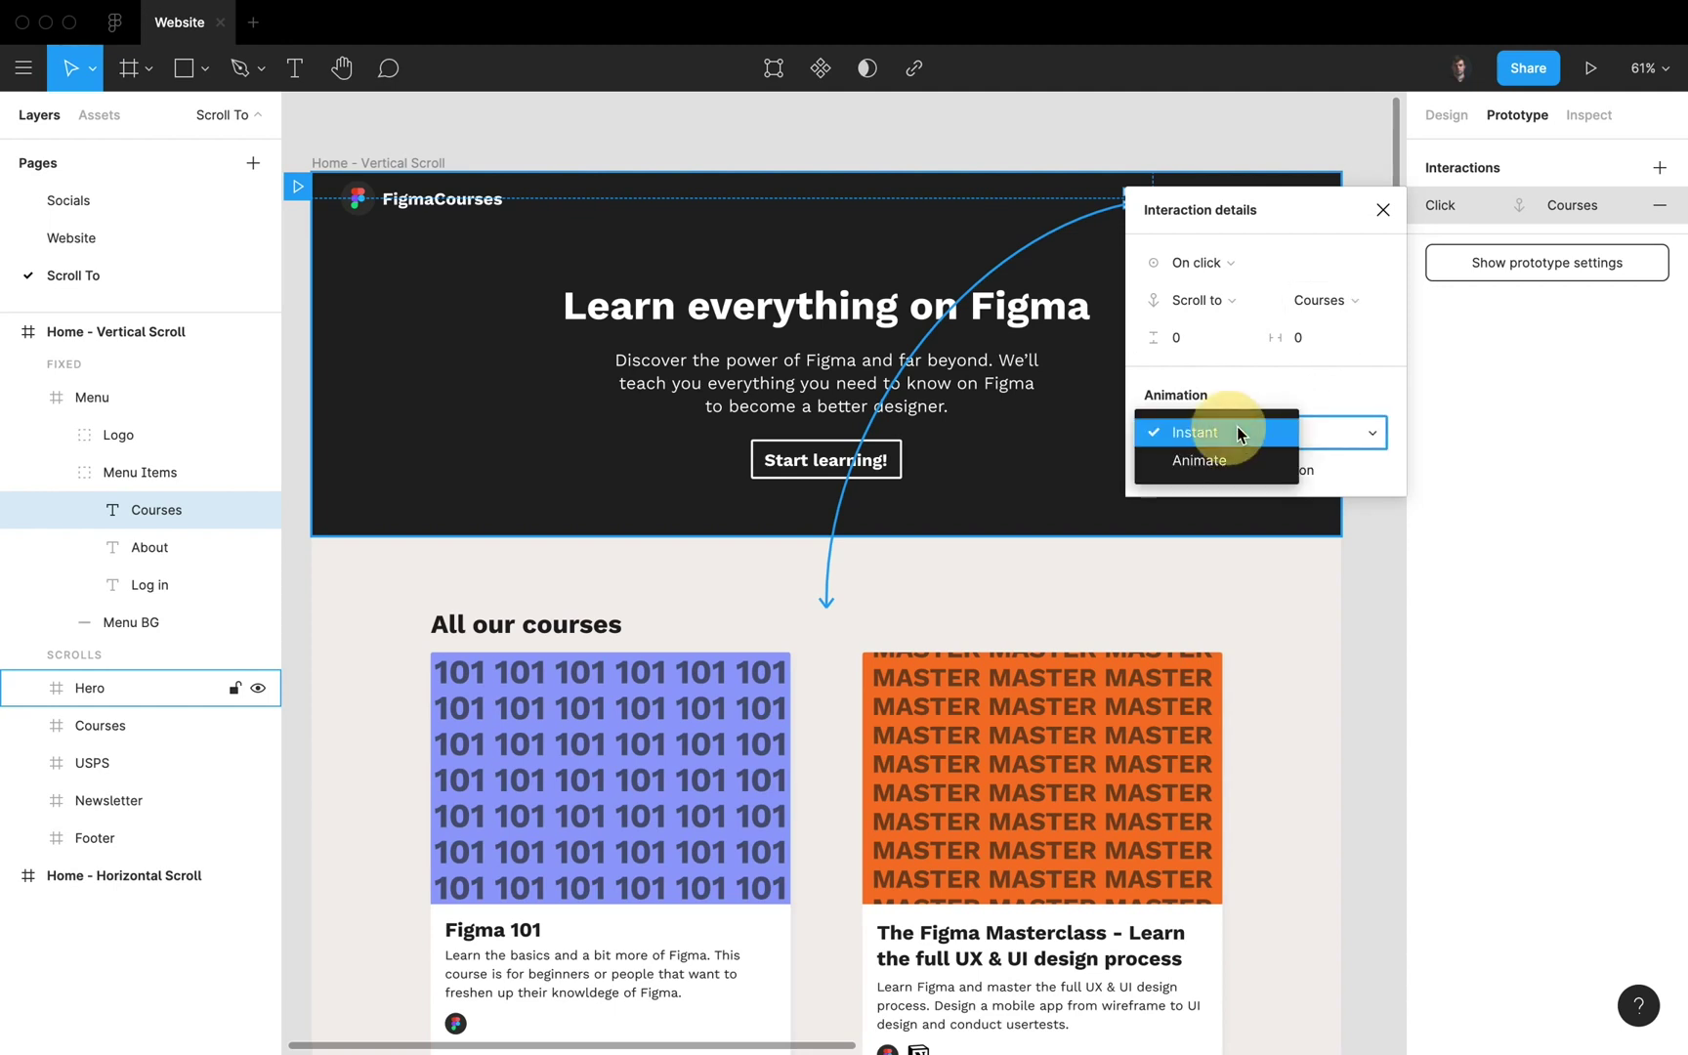
click(1218, 467)
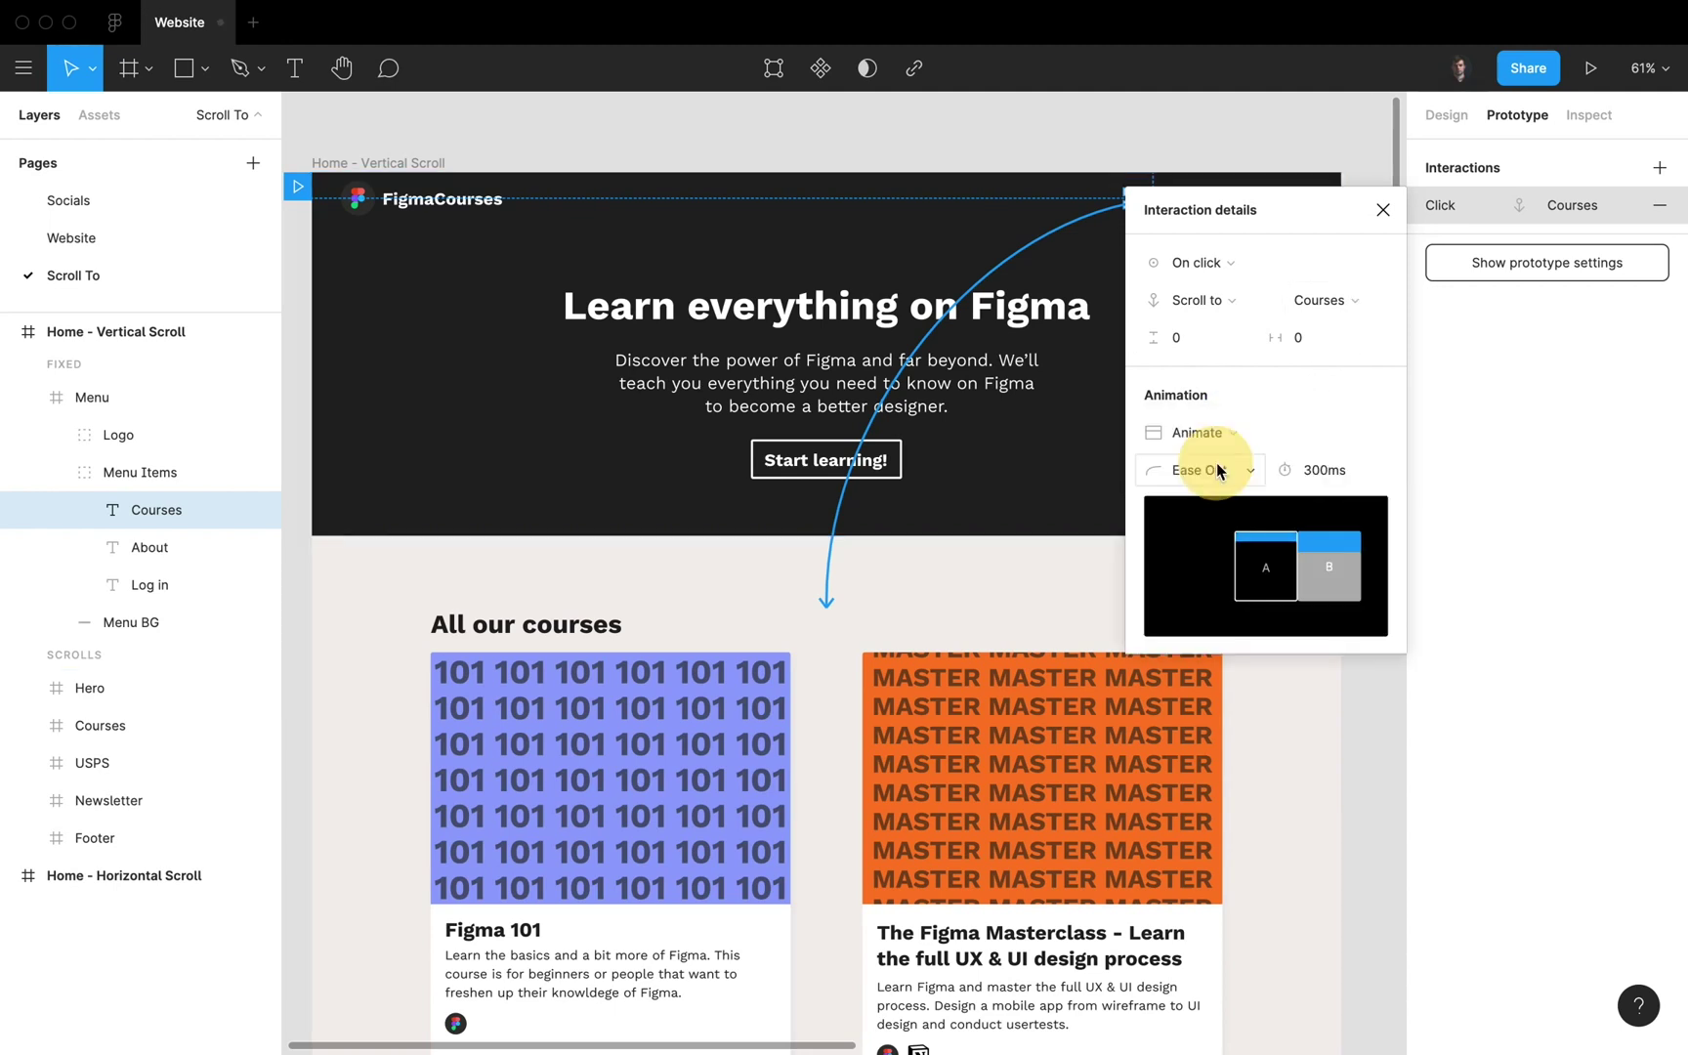
click(1329, 471)
text(600)
key(Return)
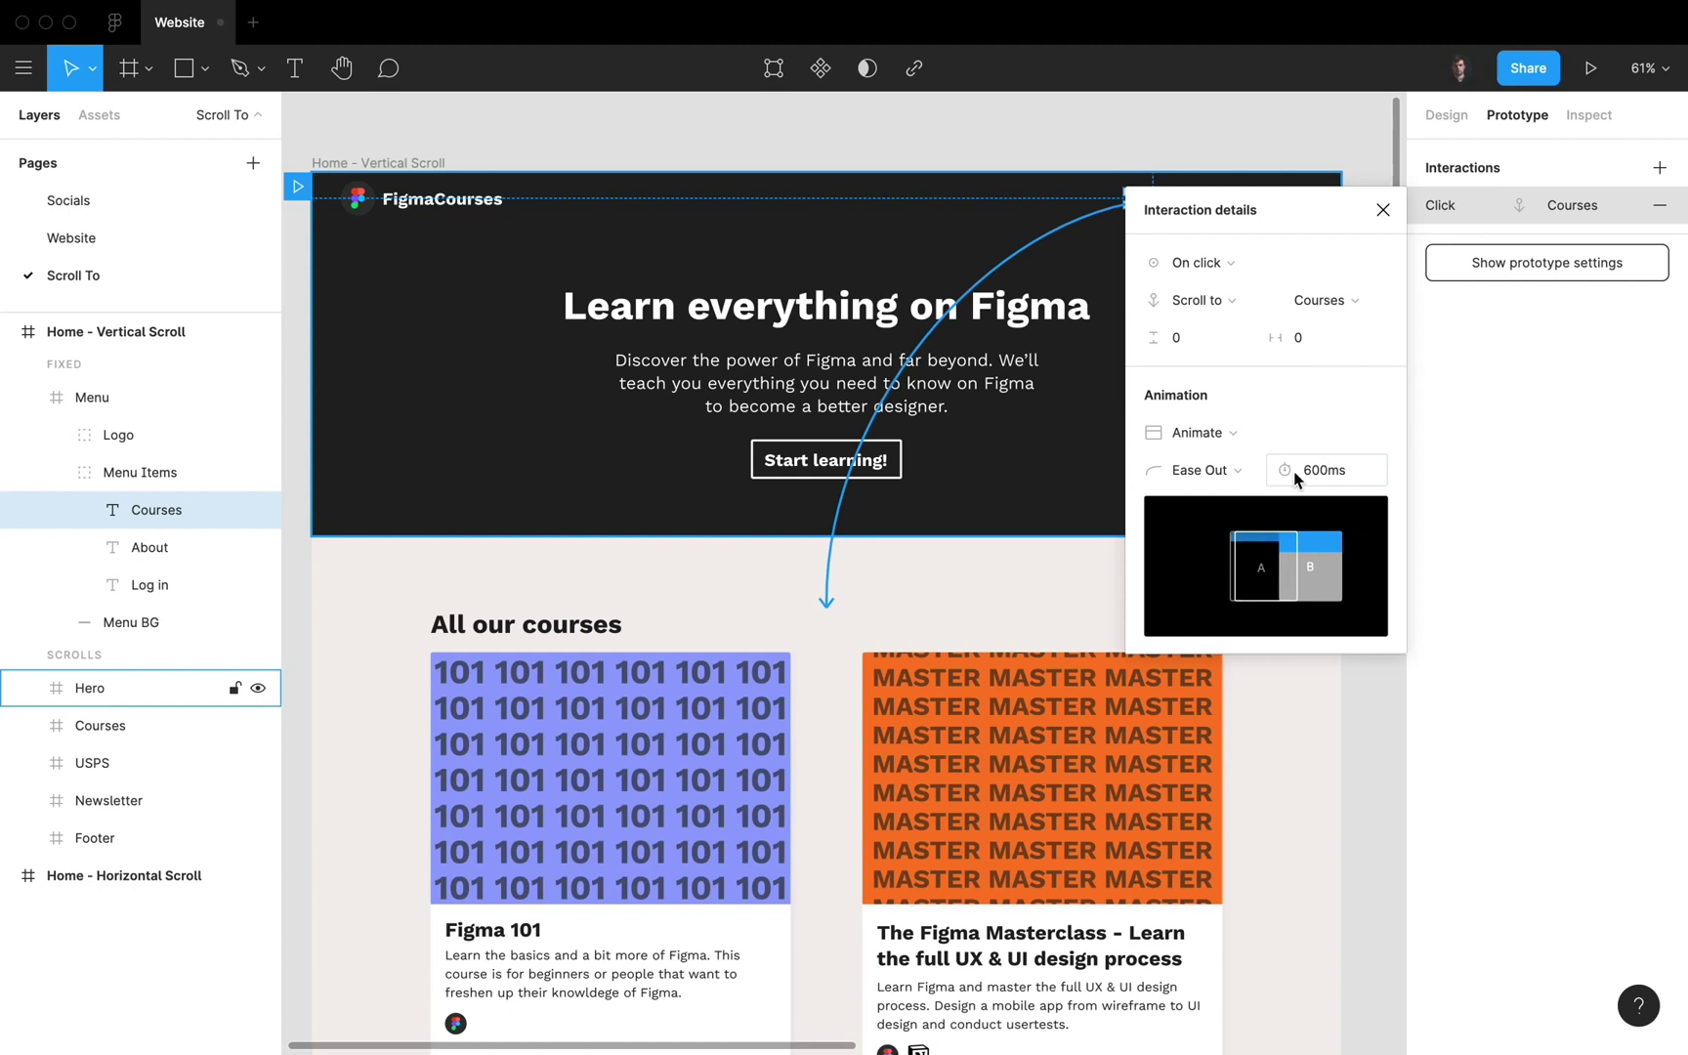
click(1204, 470)
click(1241, 502)
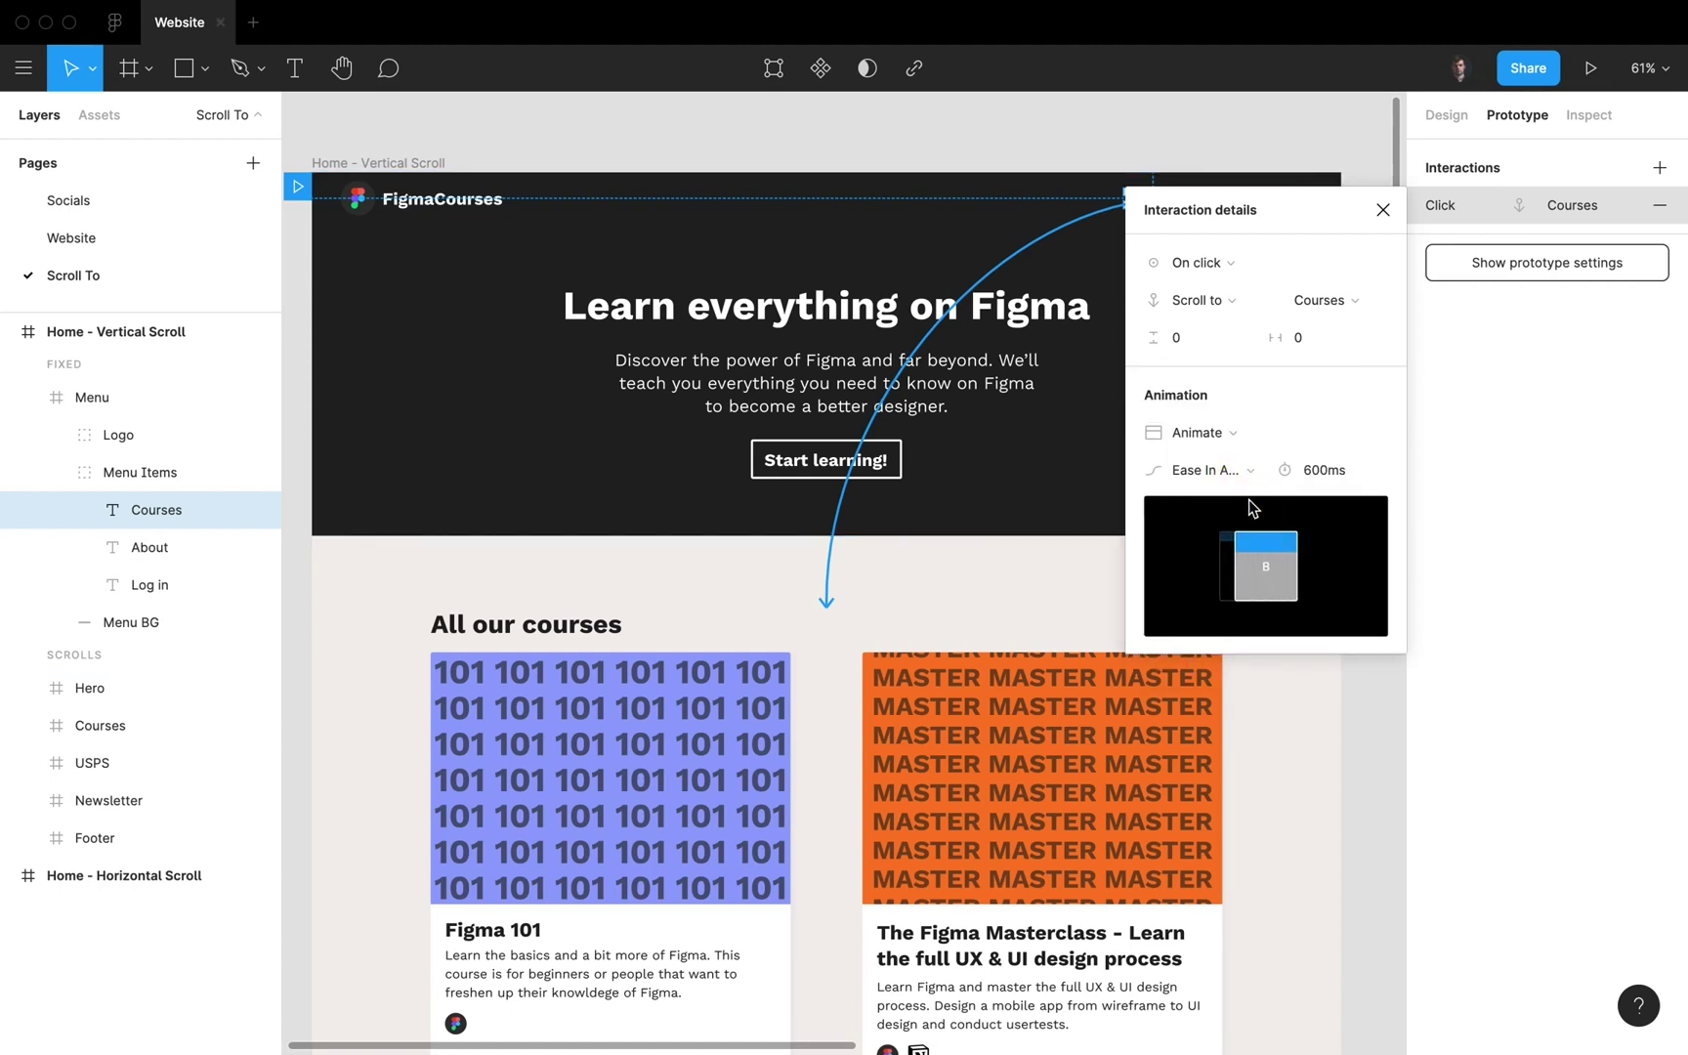
Step: Give the scroll a -120 Y-offset and close the interaction details
click(1193, 348)
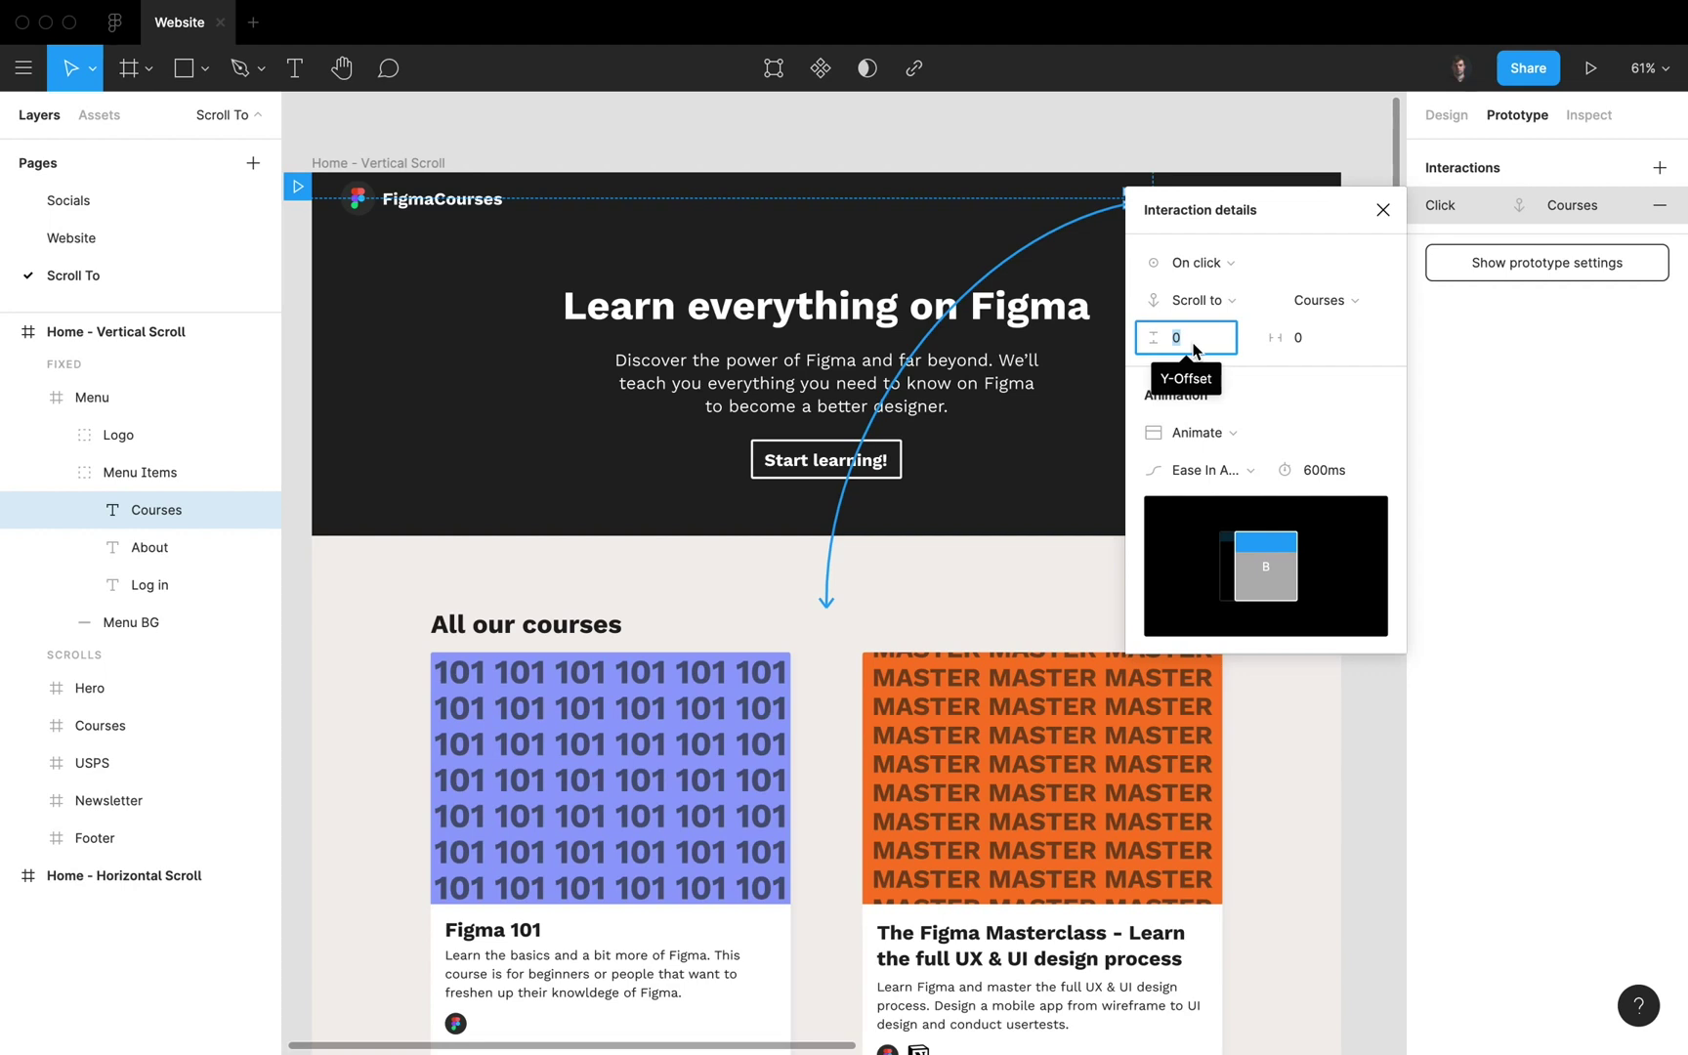
text(-12)
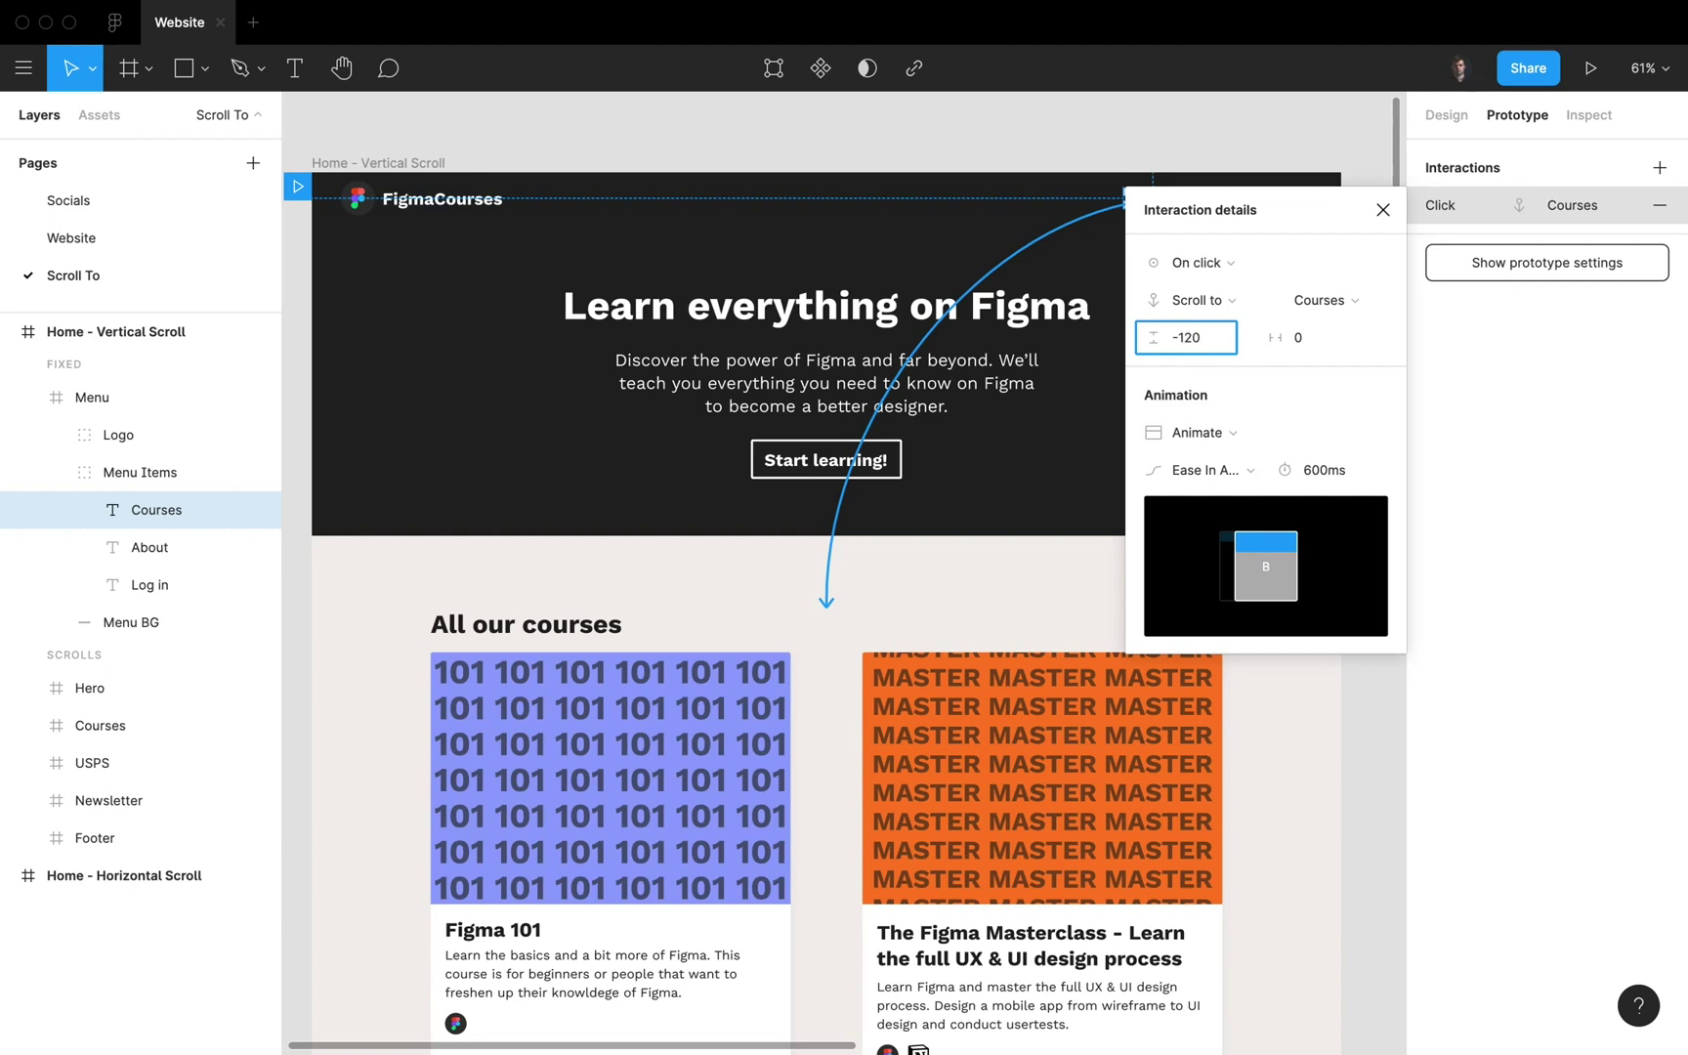
key(Return)
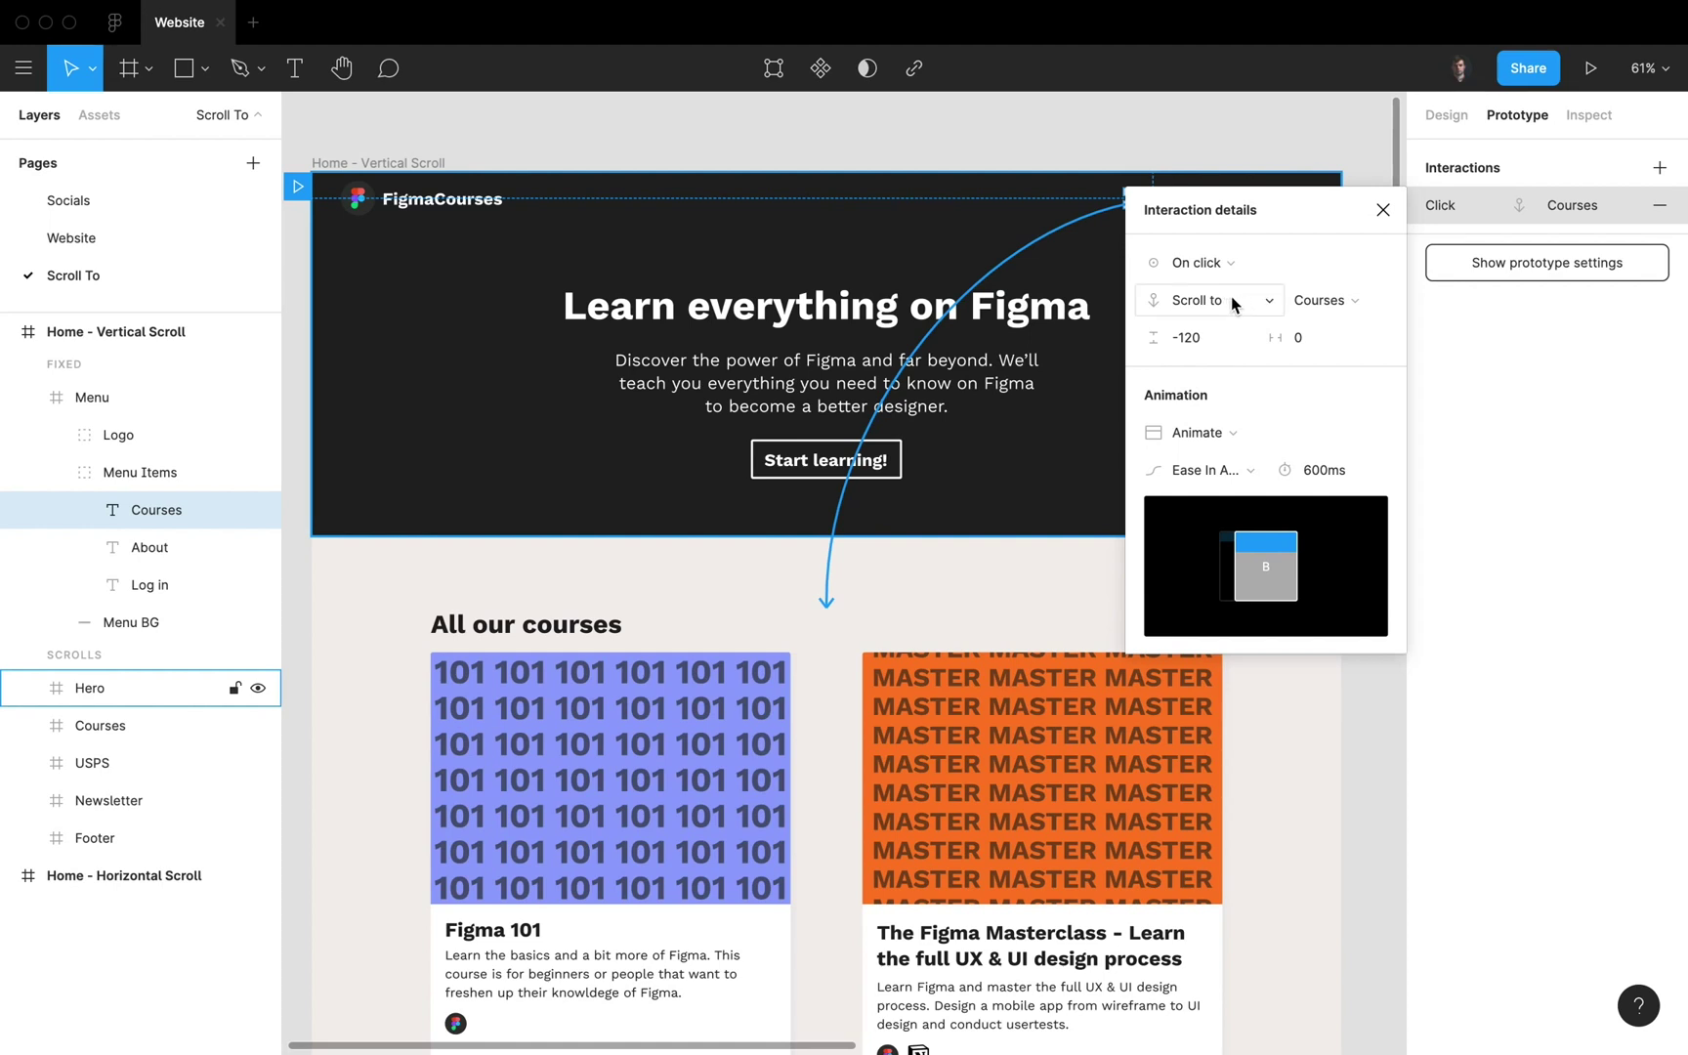
click(1383, 210)
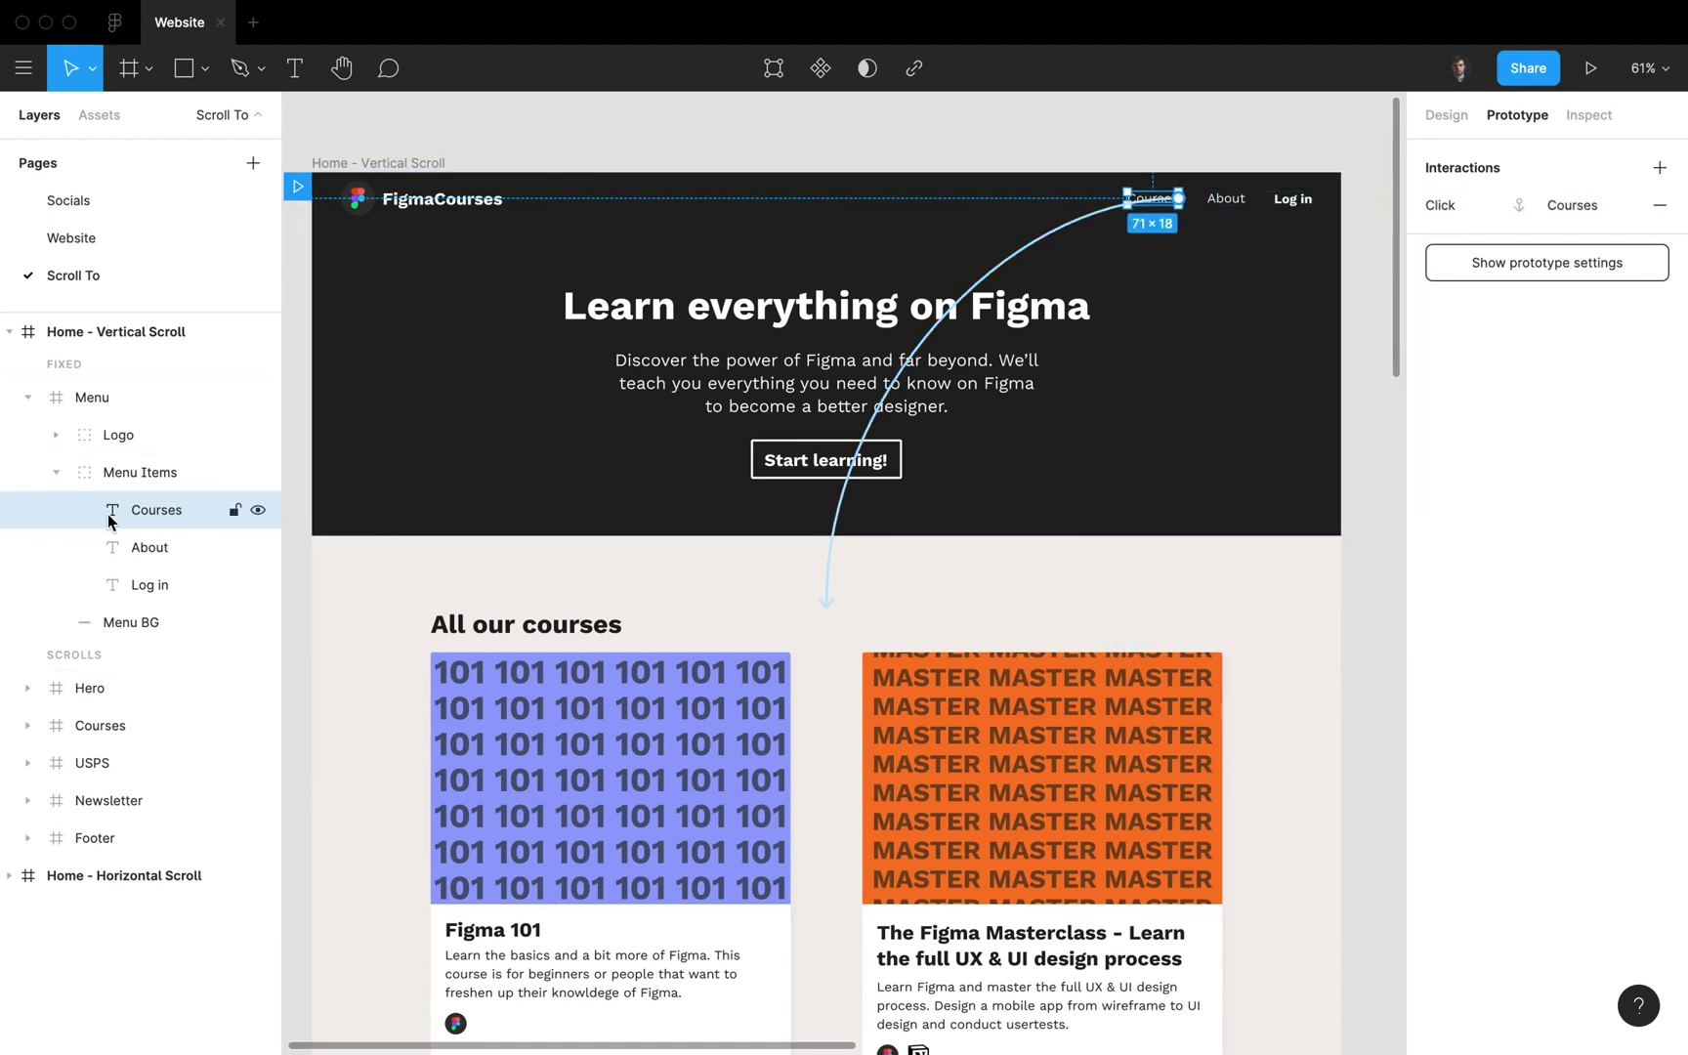
Step: Add an On click > Scroll to > USPS interaction to the About menu text
click(150, 549)
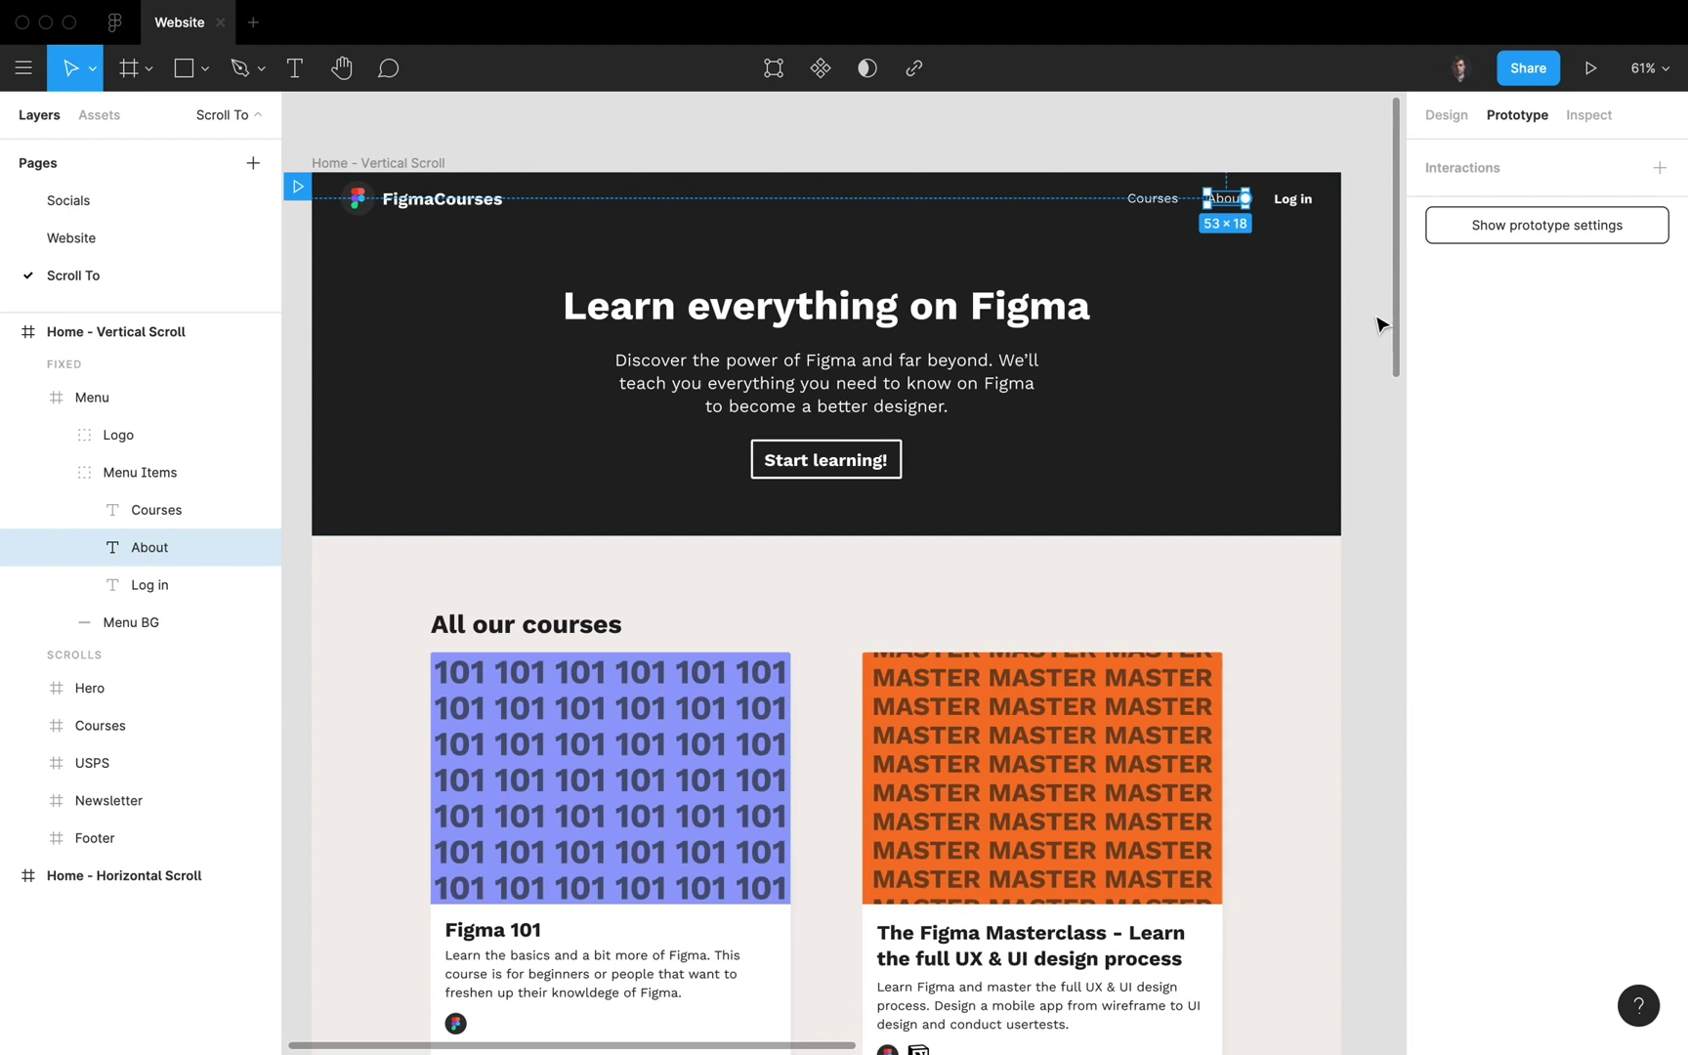
scroll(1378, 322, down, 1)
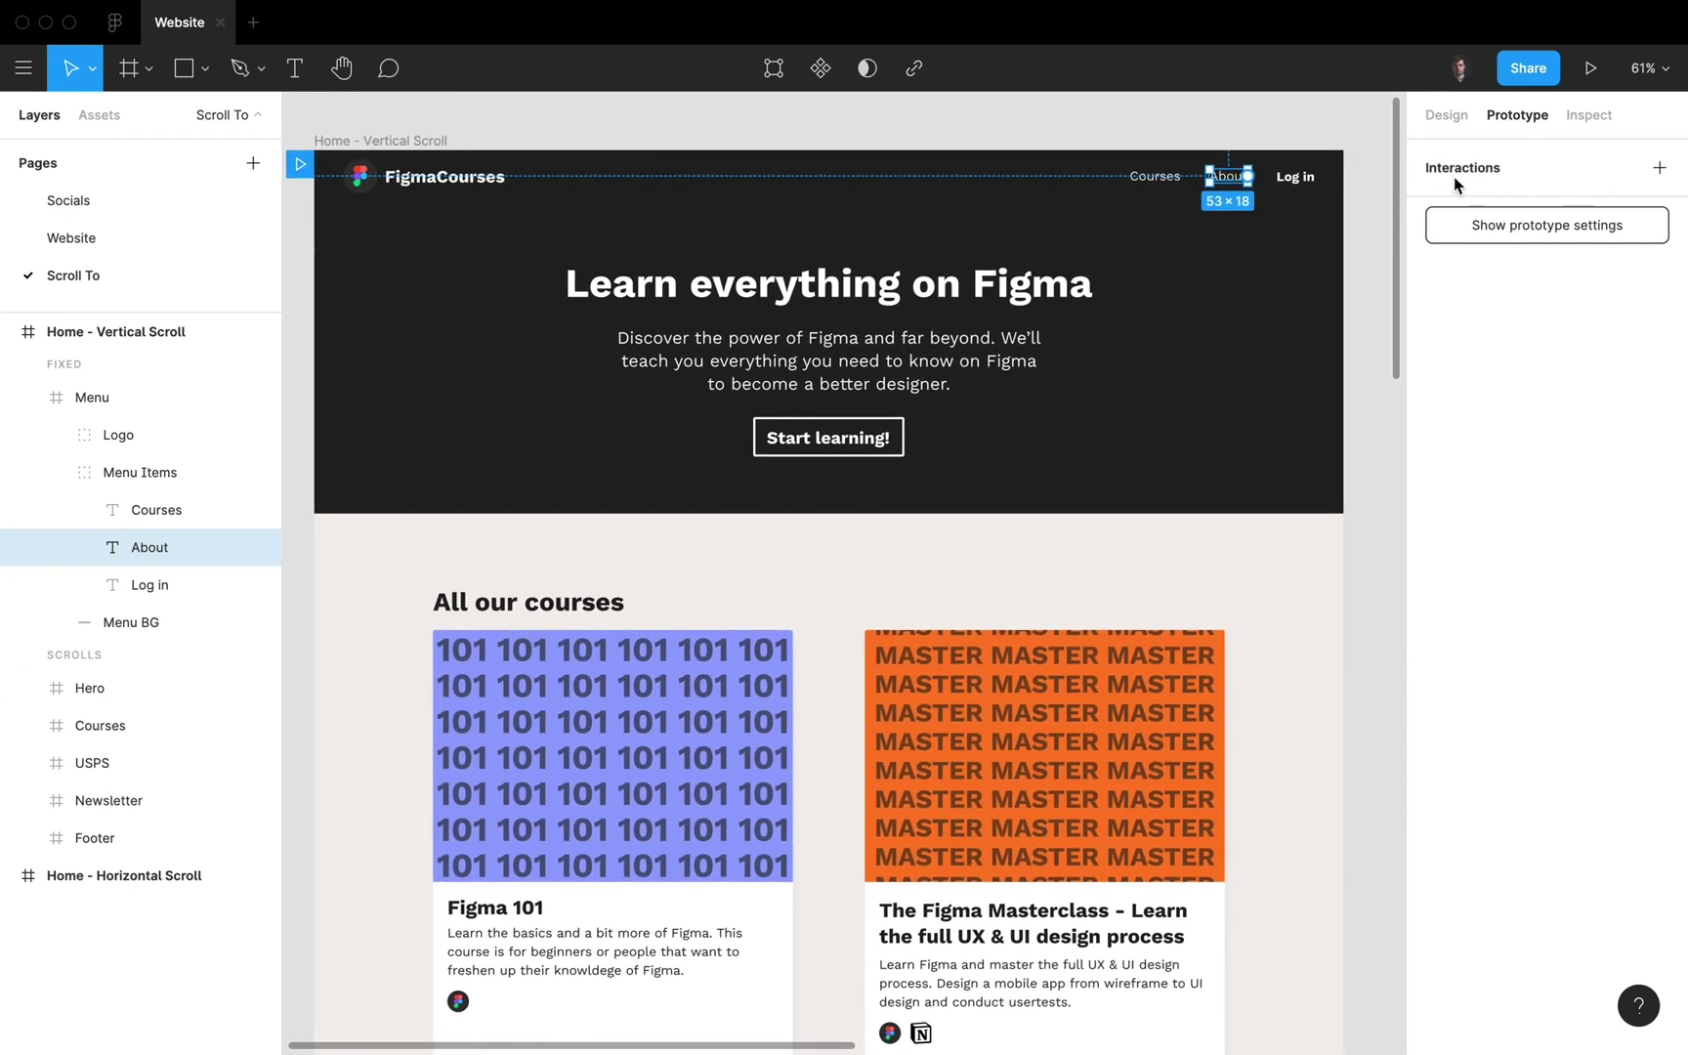
click(1662, 172)
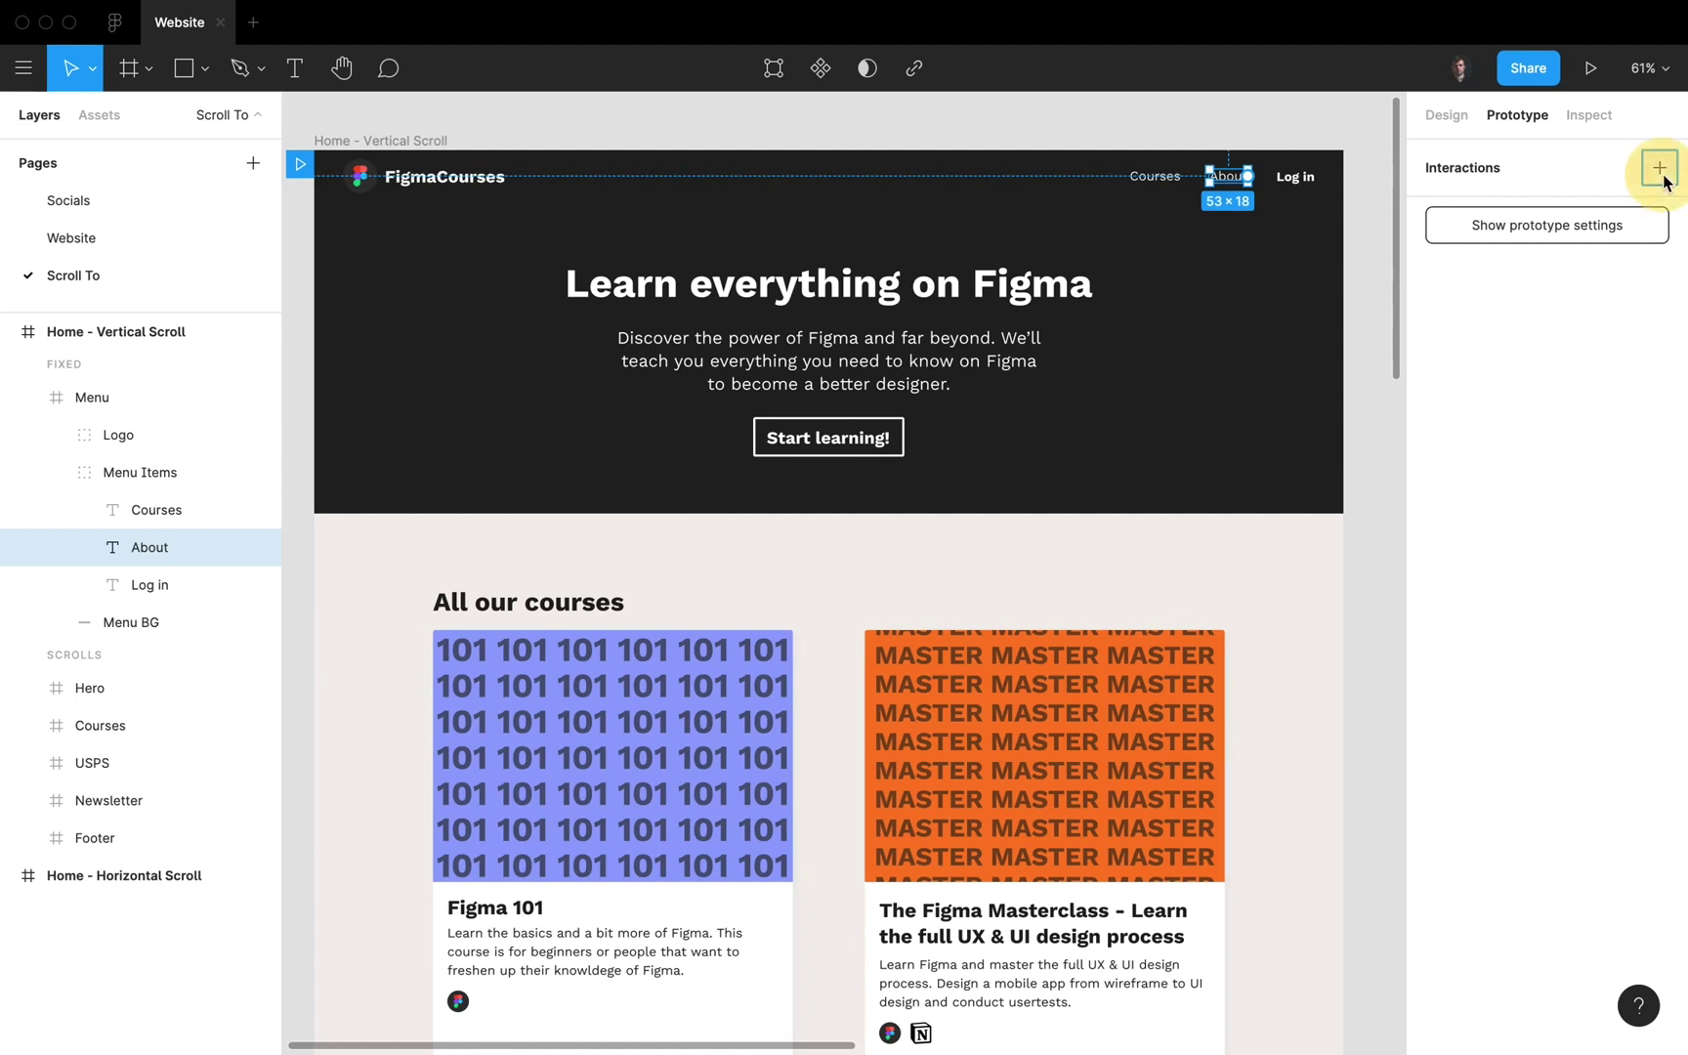
click(1578, 208)
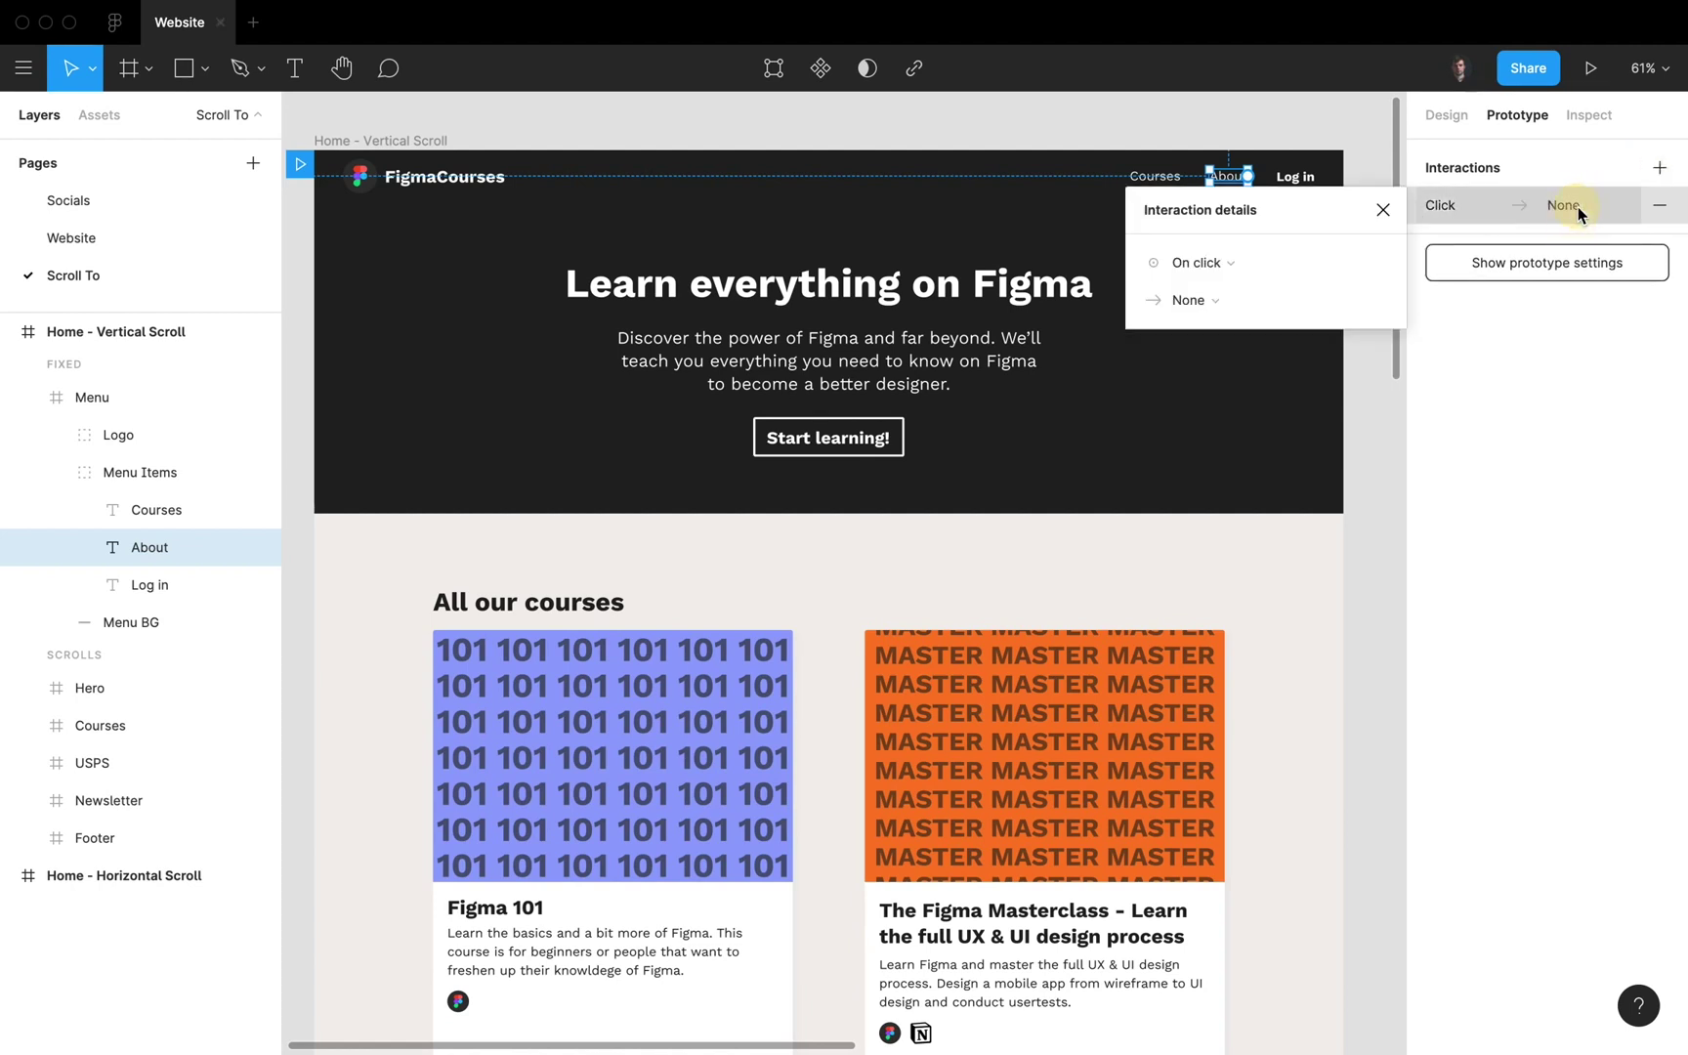
click(1228, 267)
click(1228, 267)
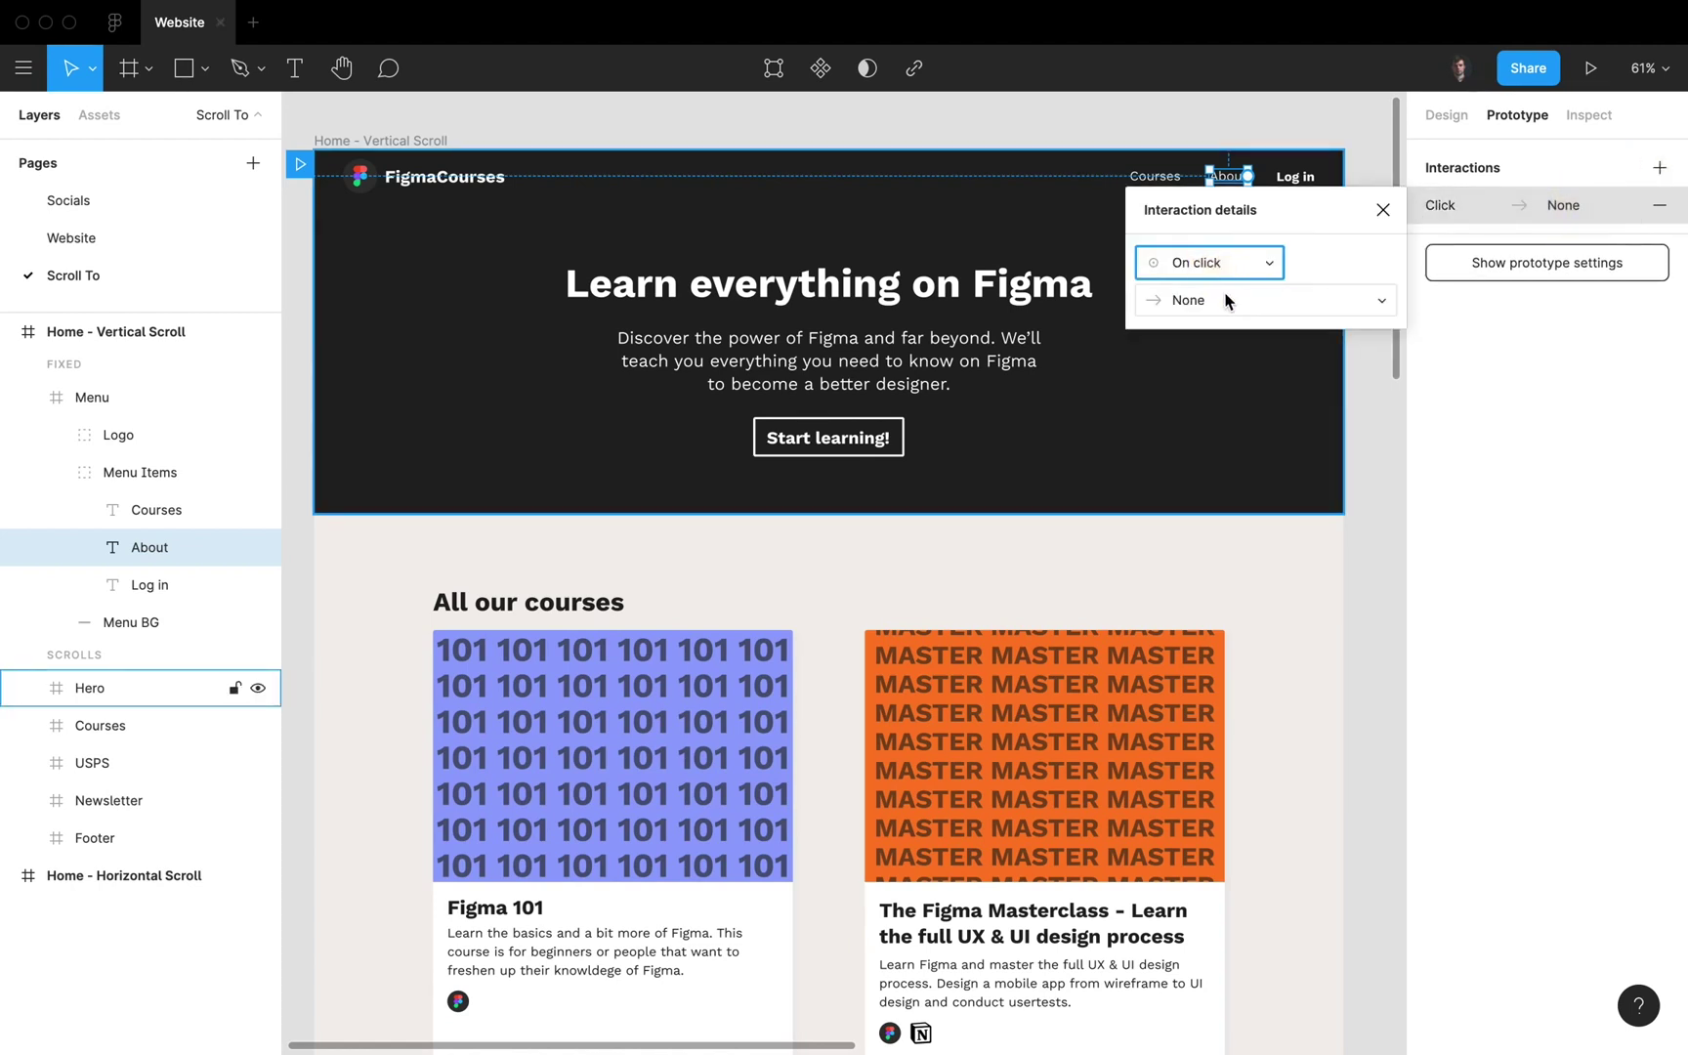
click(1222, 295)
click(1252, 406)
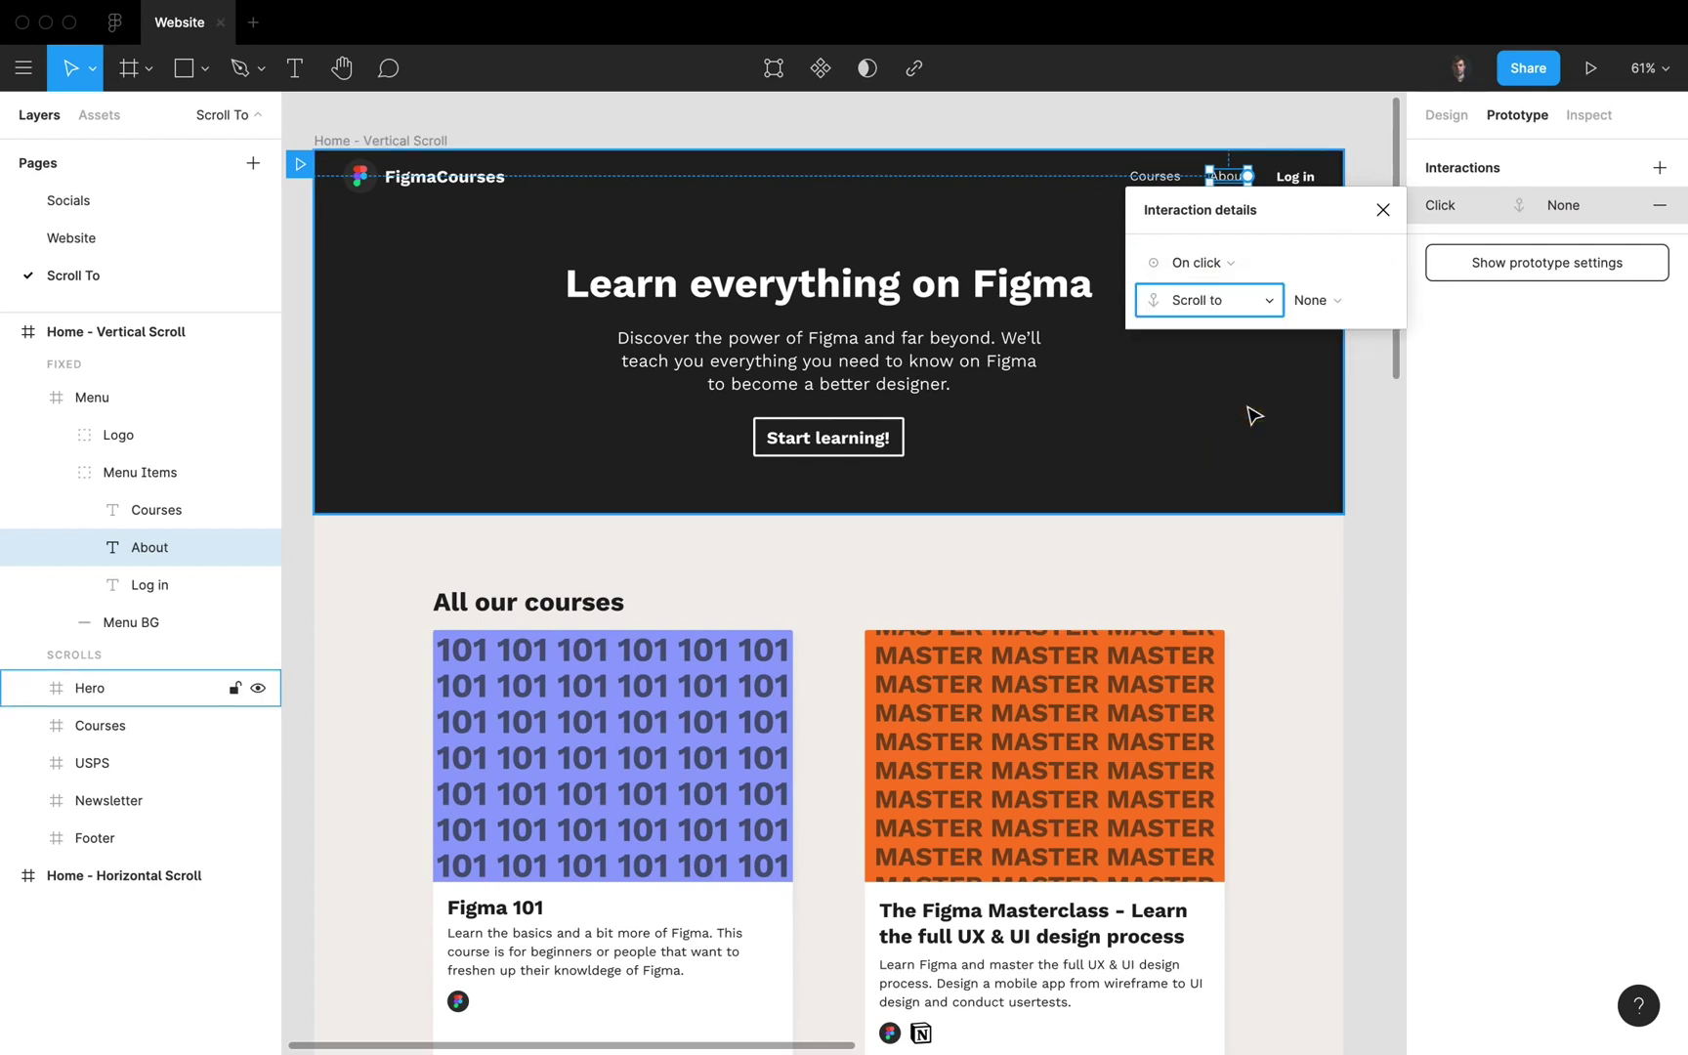
click(1321, 303)
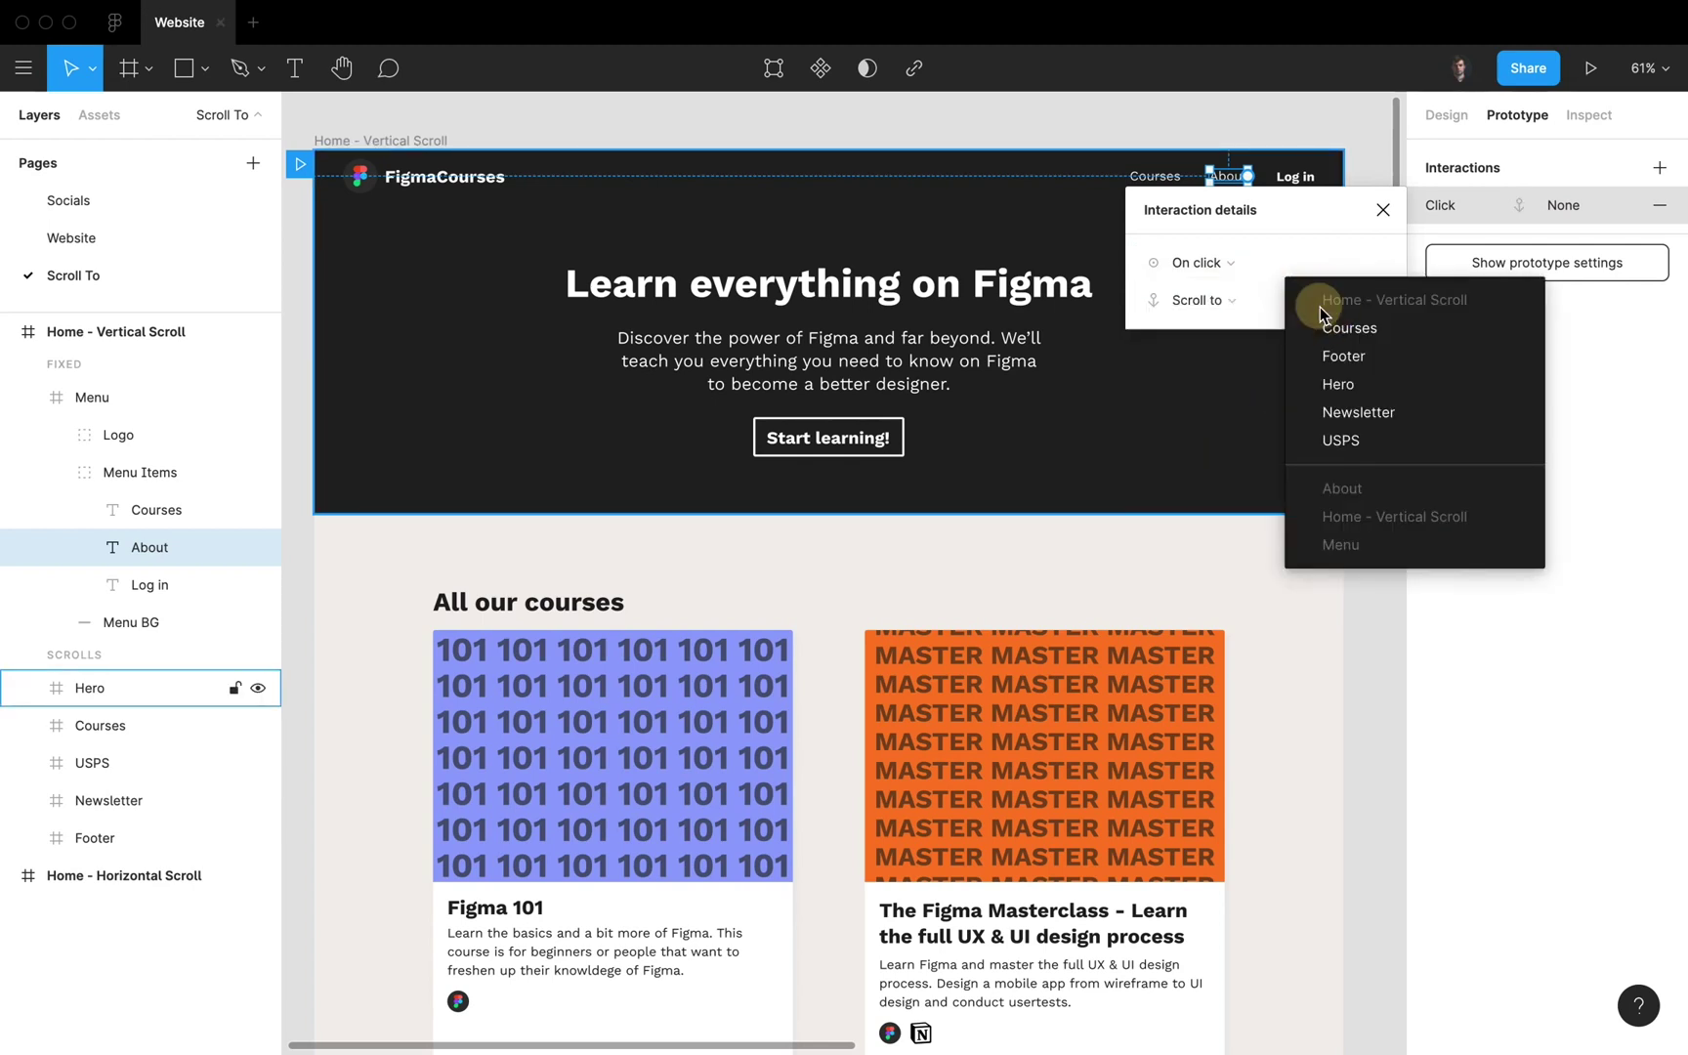
click(1403, 441)
Step: Animate the scroll with ease-out over 800ms and begin editing the vertical offset
click(1272, 440)
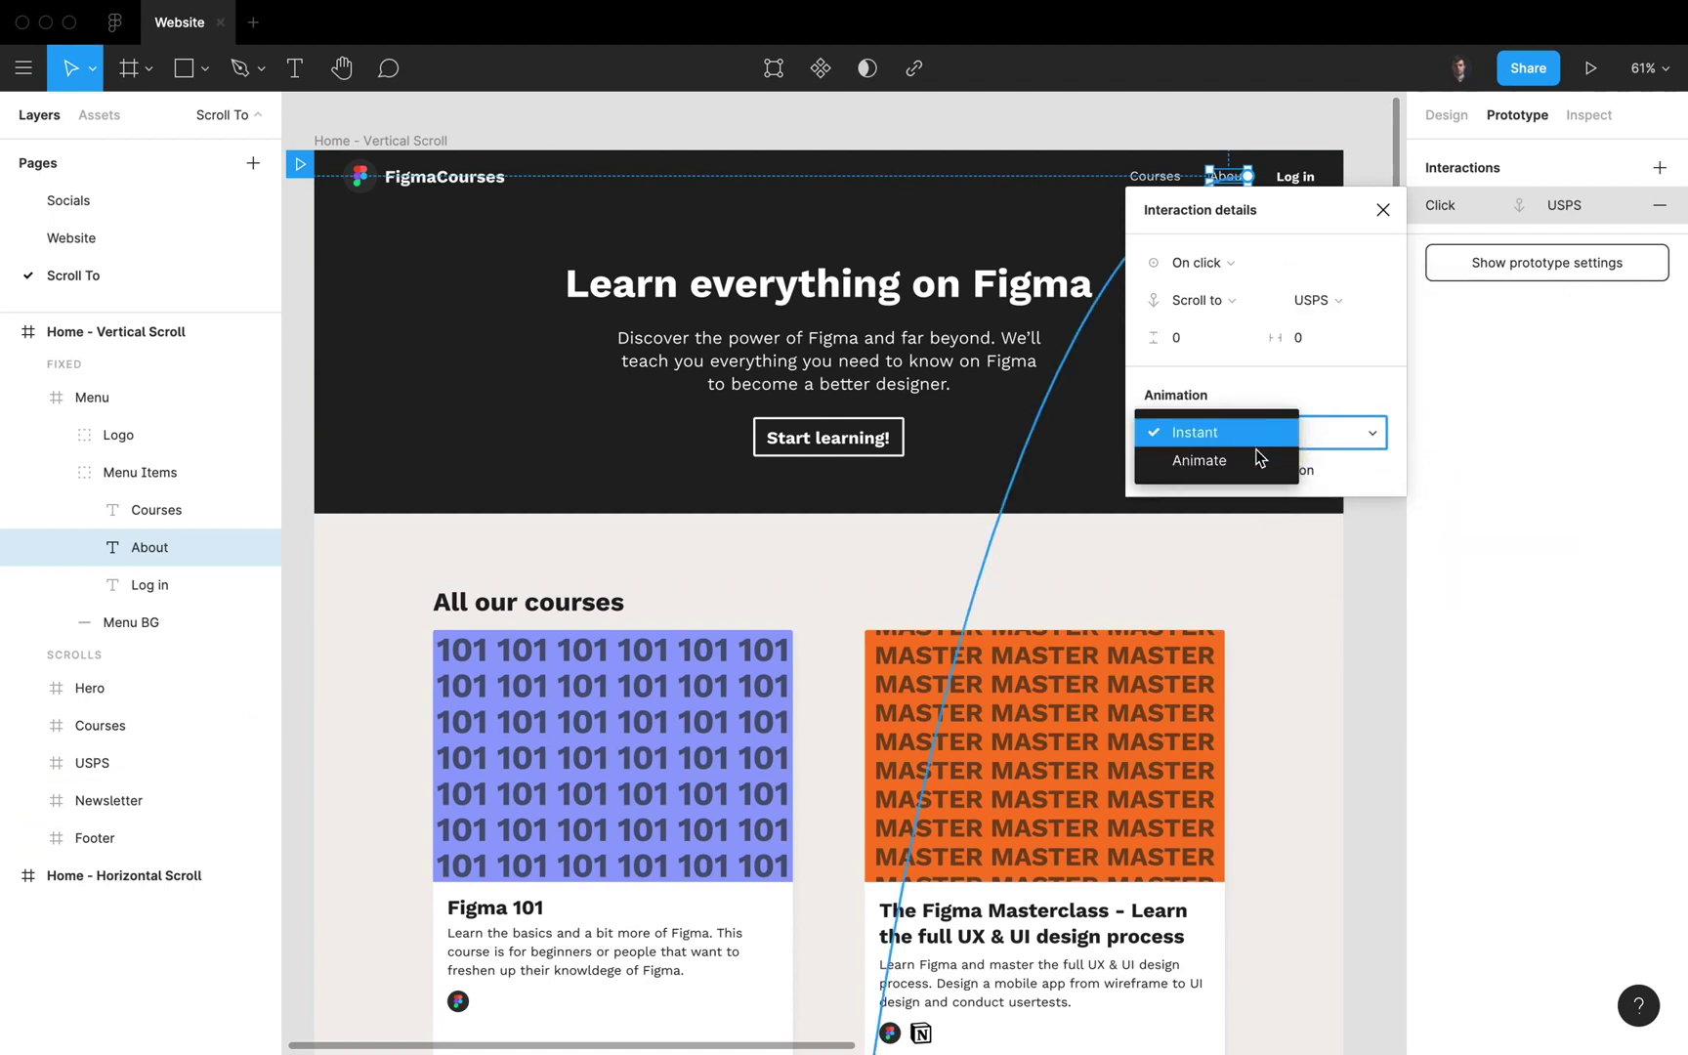
click(1230, 463)
click(1335, 471)
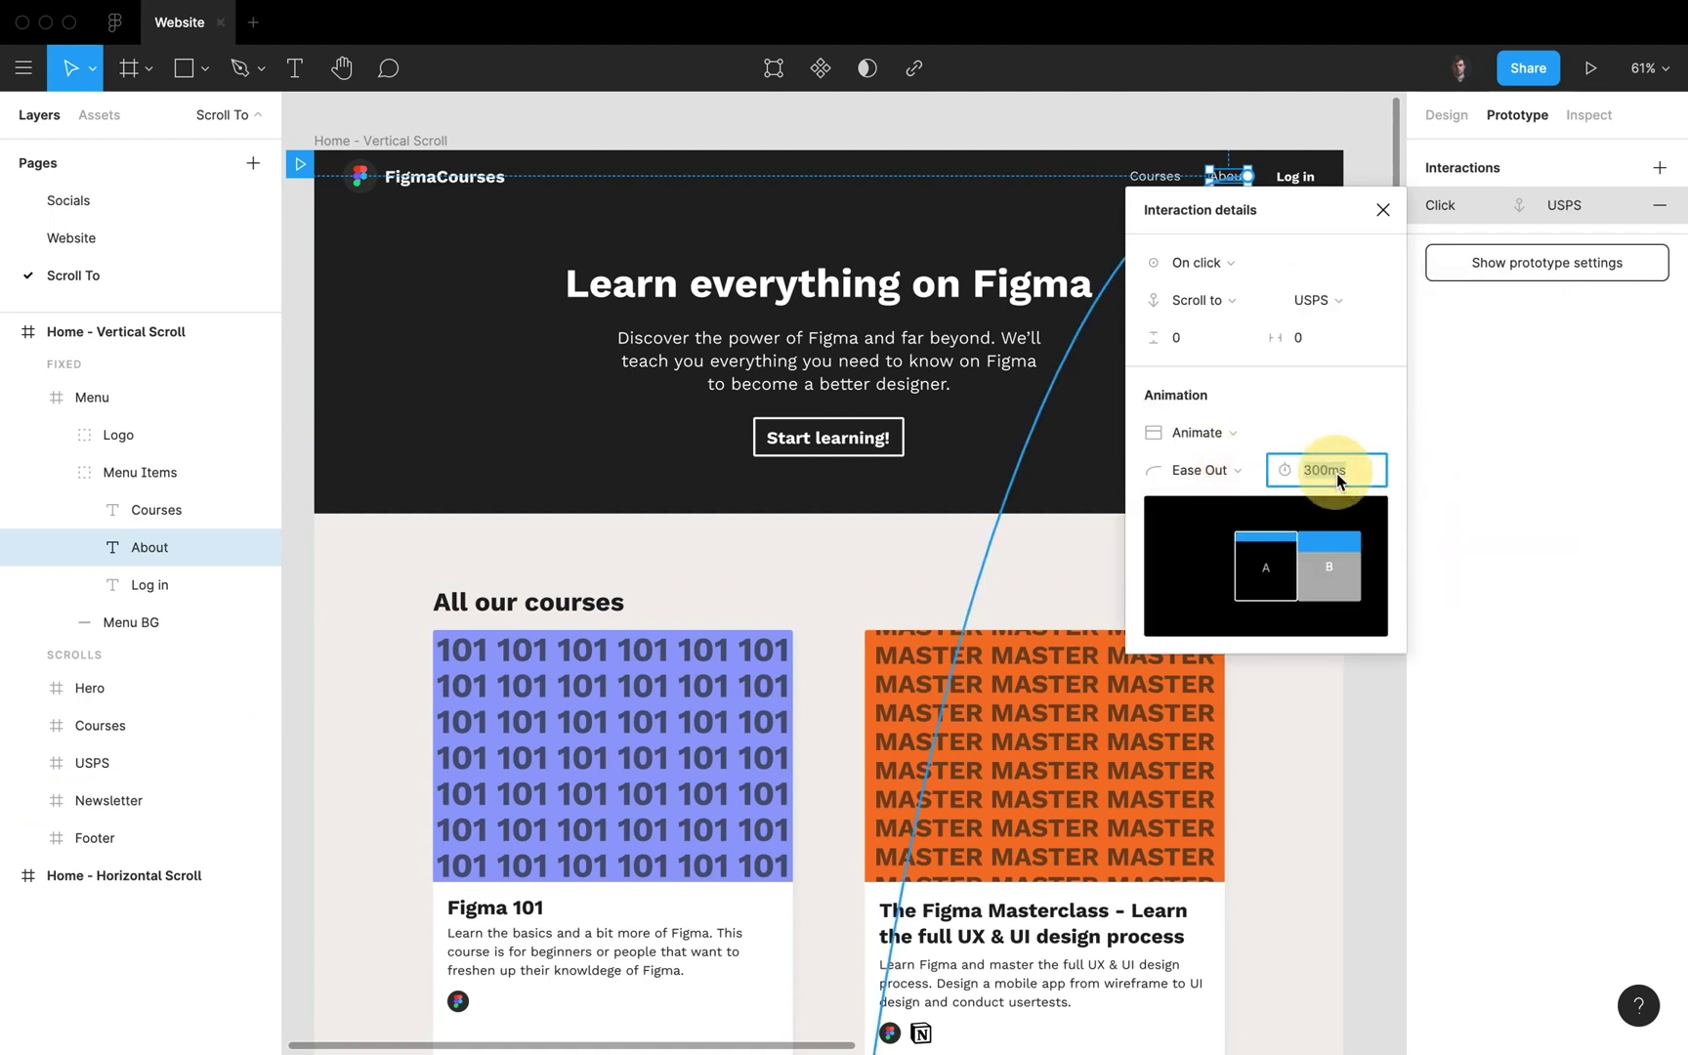
text(800ms)
key(Return)
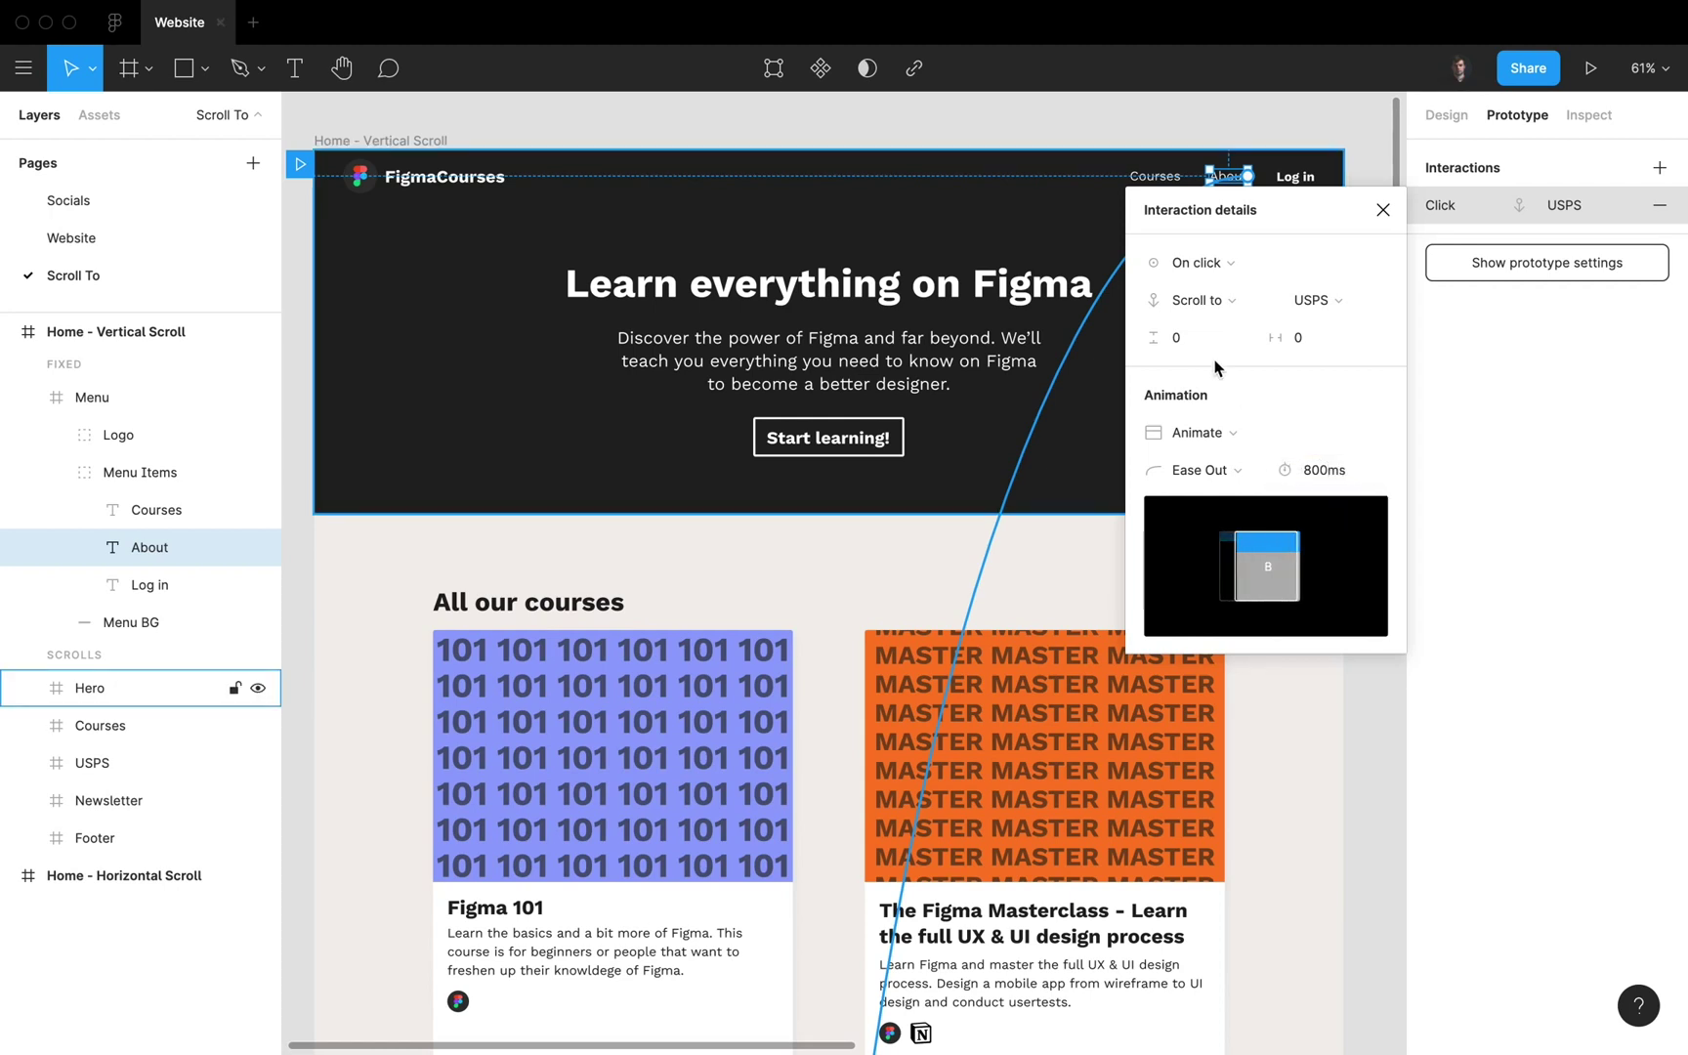
click(1204, 356)
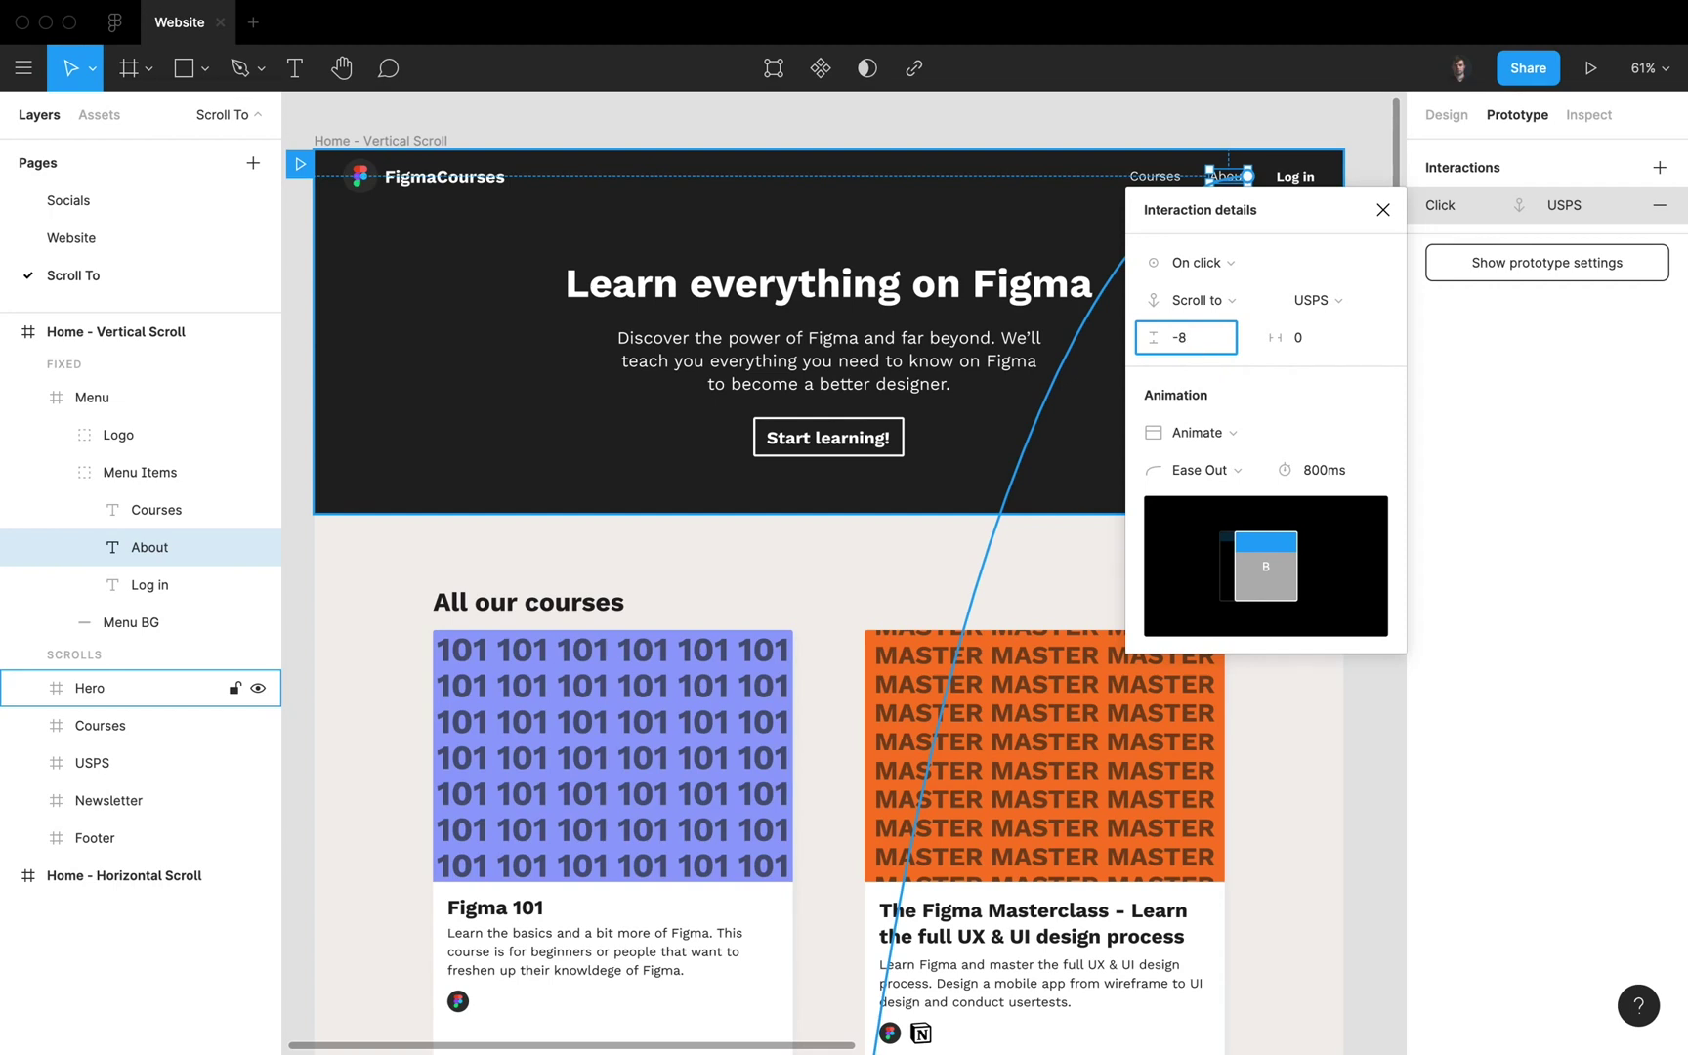
Step: Confirm About's -80 Y offset, then link the logo to scroll to BG with 600ms ease-out
key(Return)
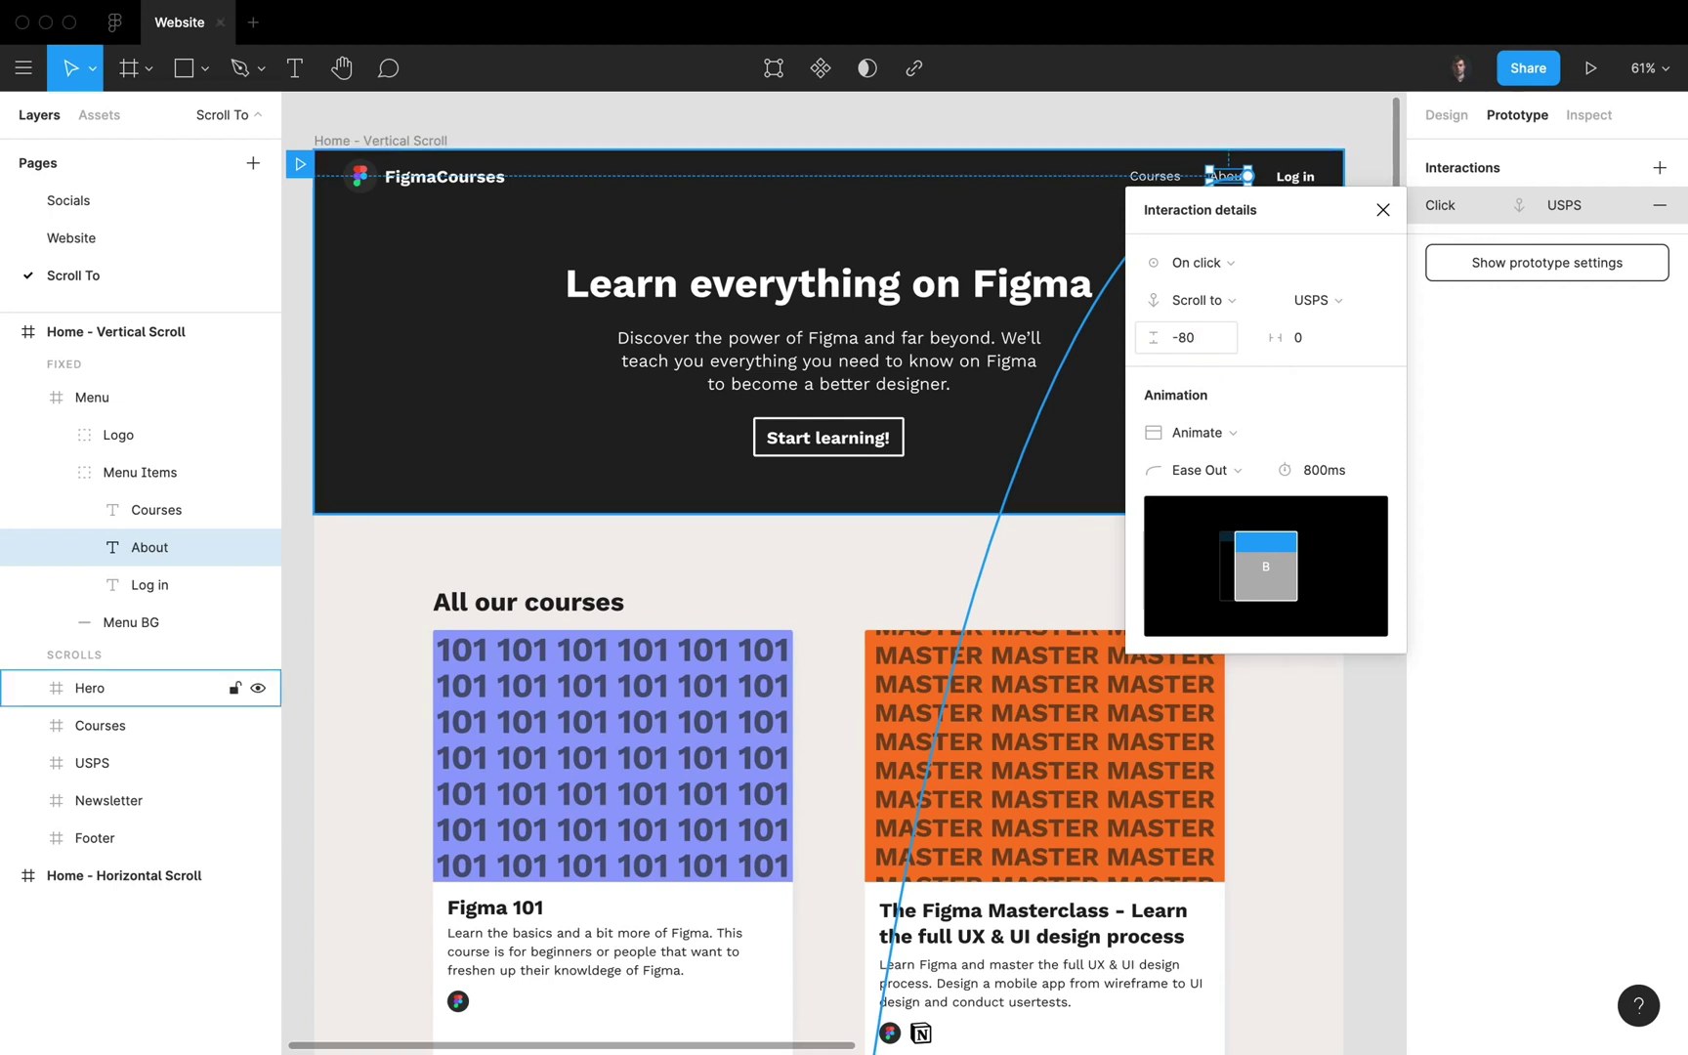
click(1382, 209)
click(489, 177)
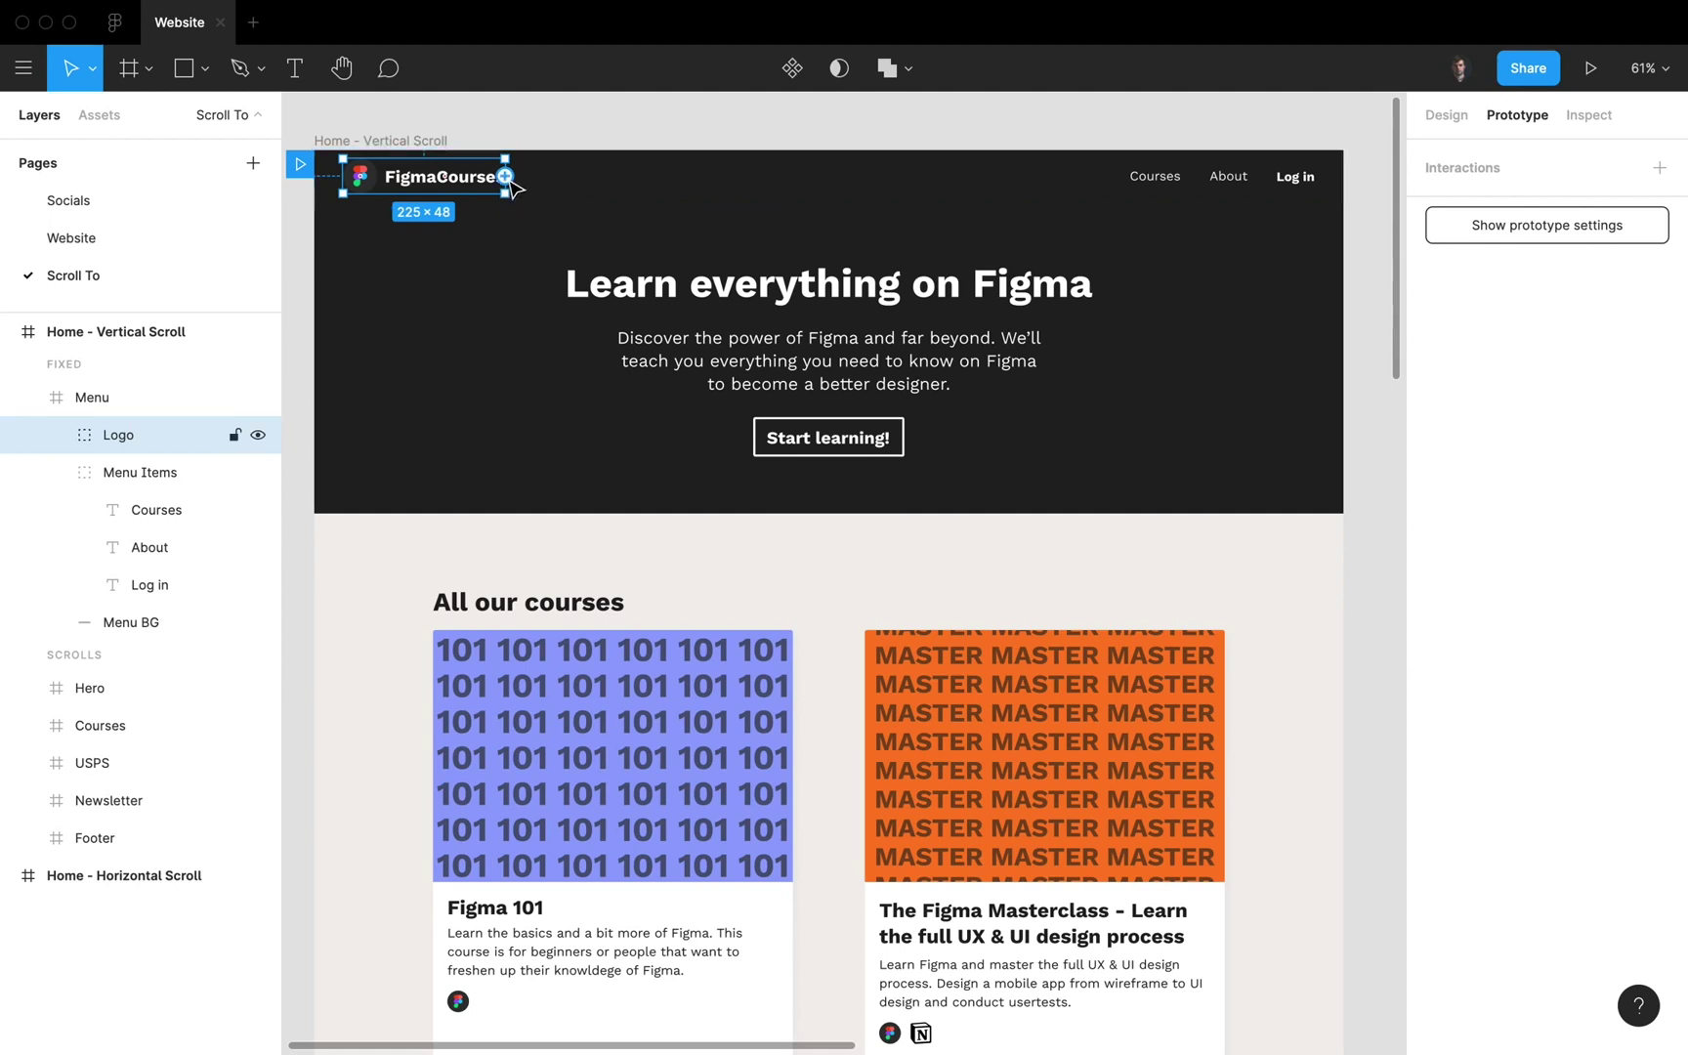
drag(505, 176, 1322, 332)
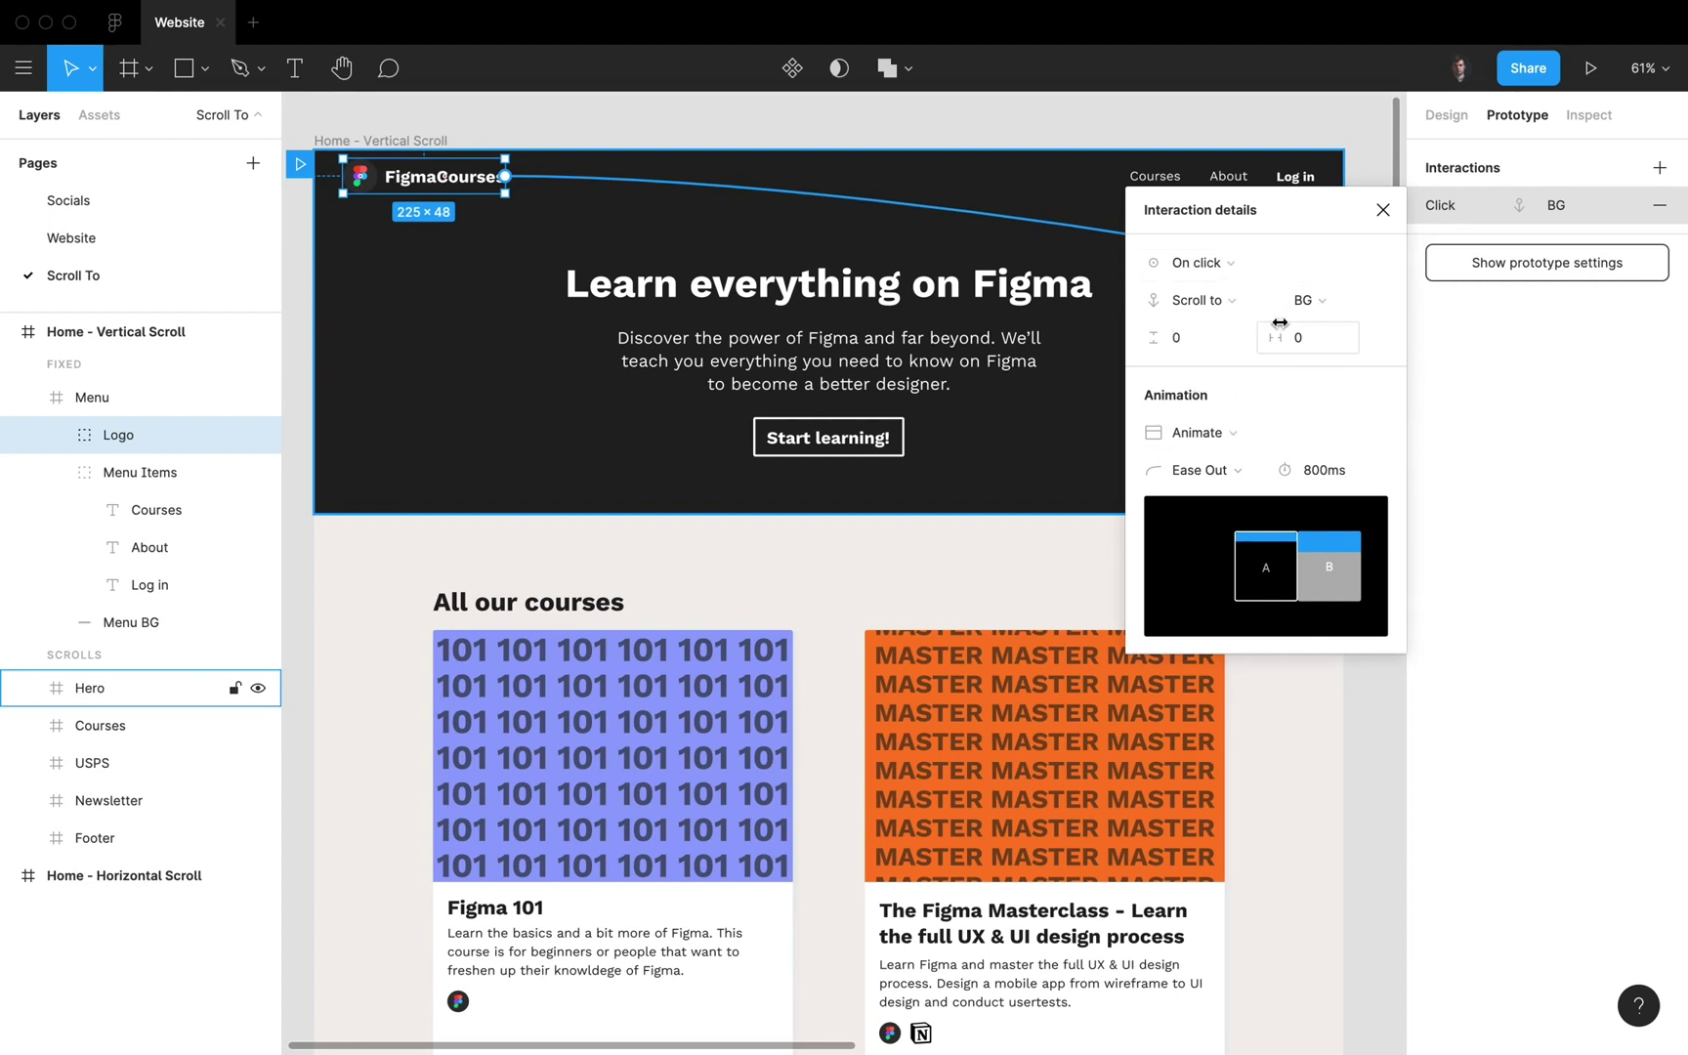
click(1223, 435)
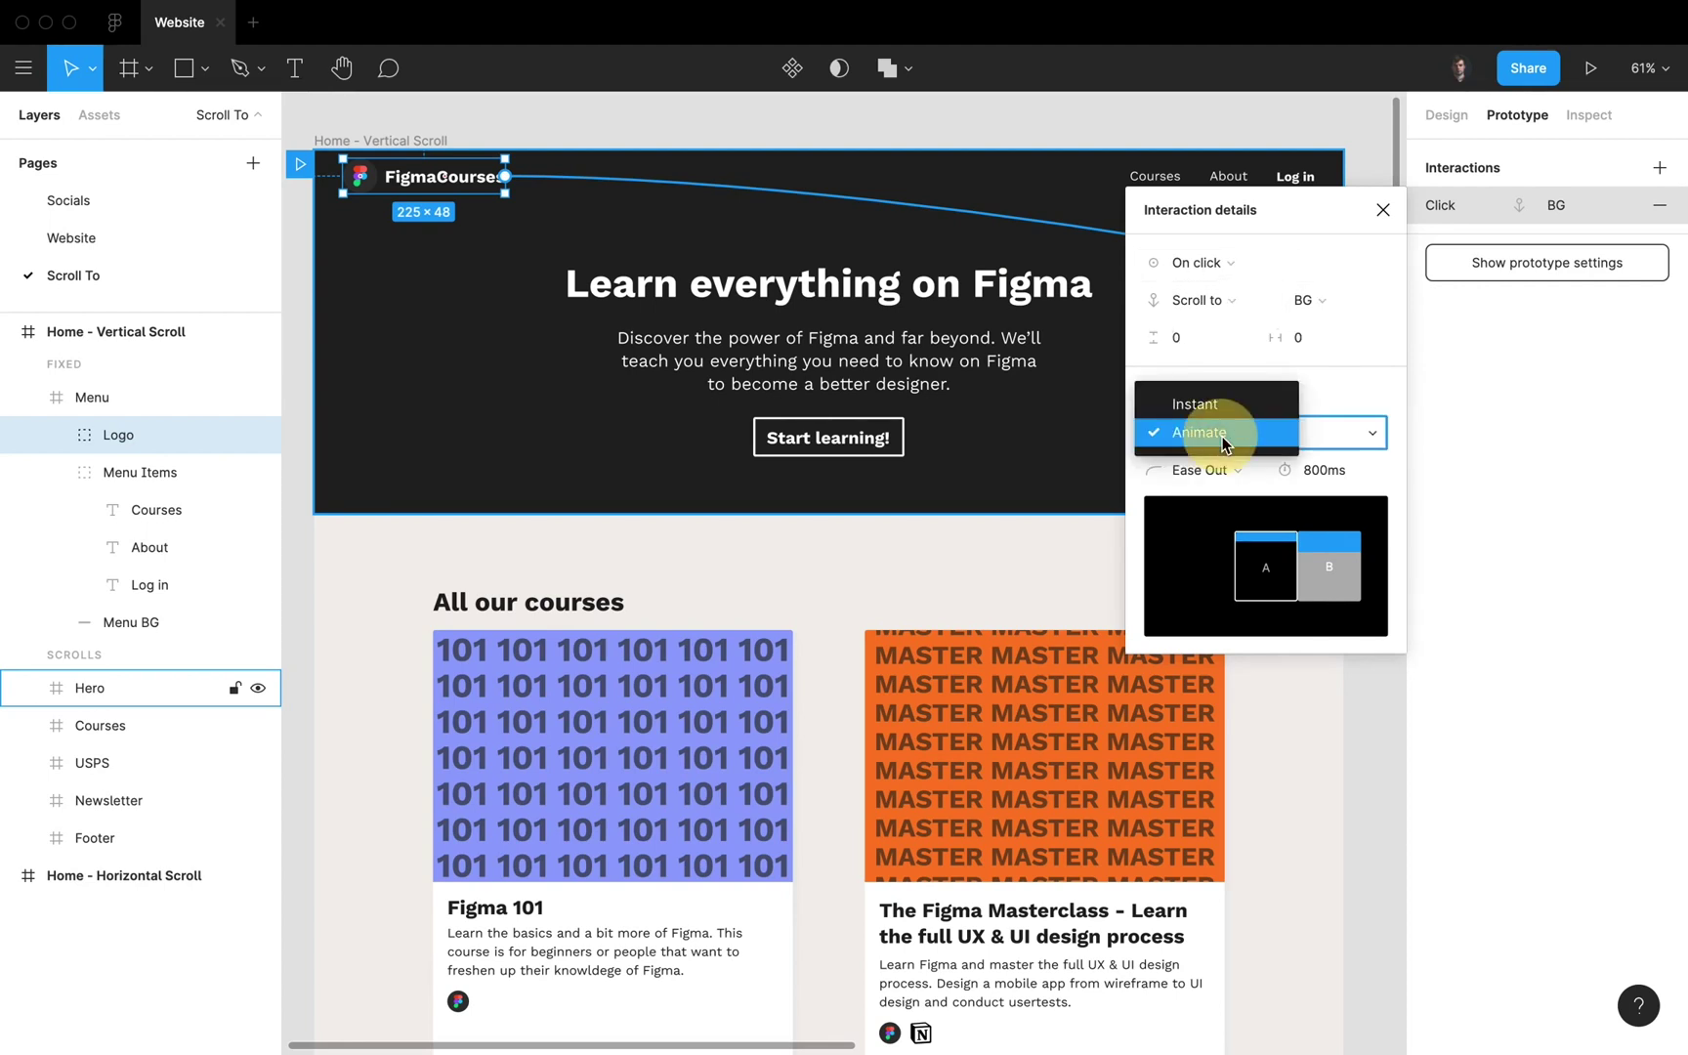
click(1214, 437)
click(1320, 470)
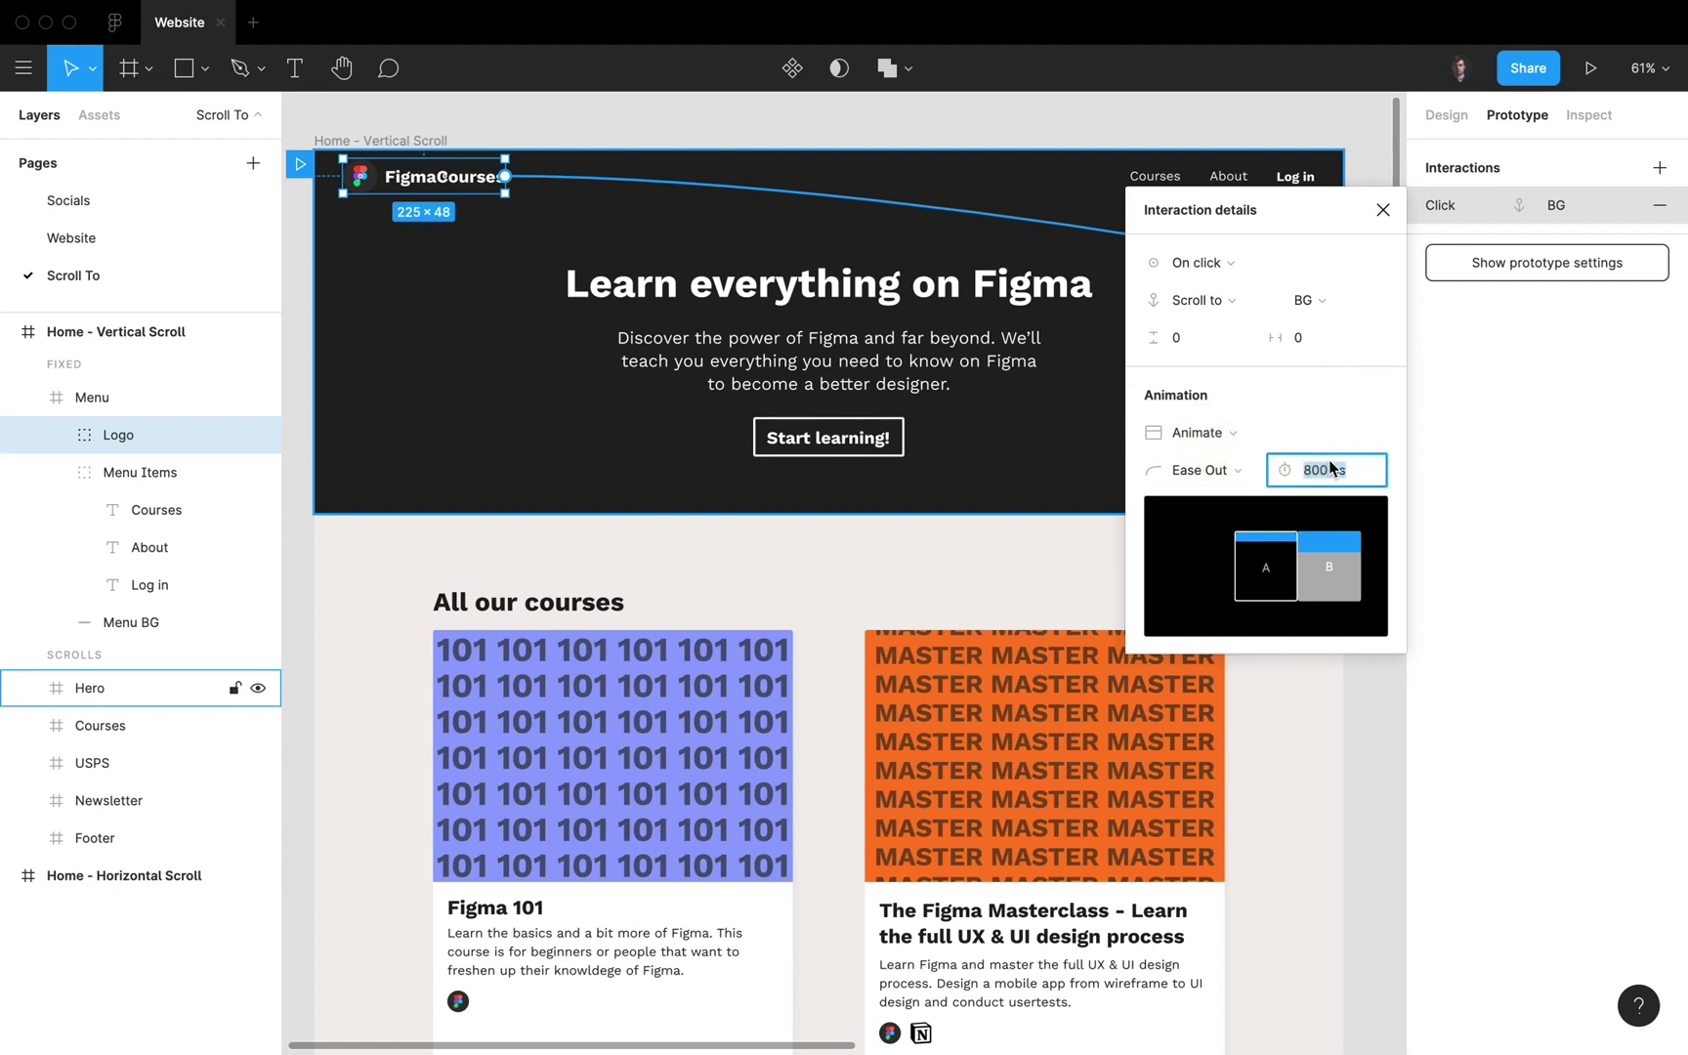
text(600)
key(Return)
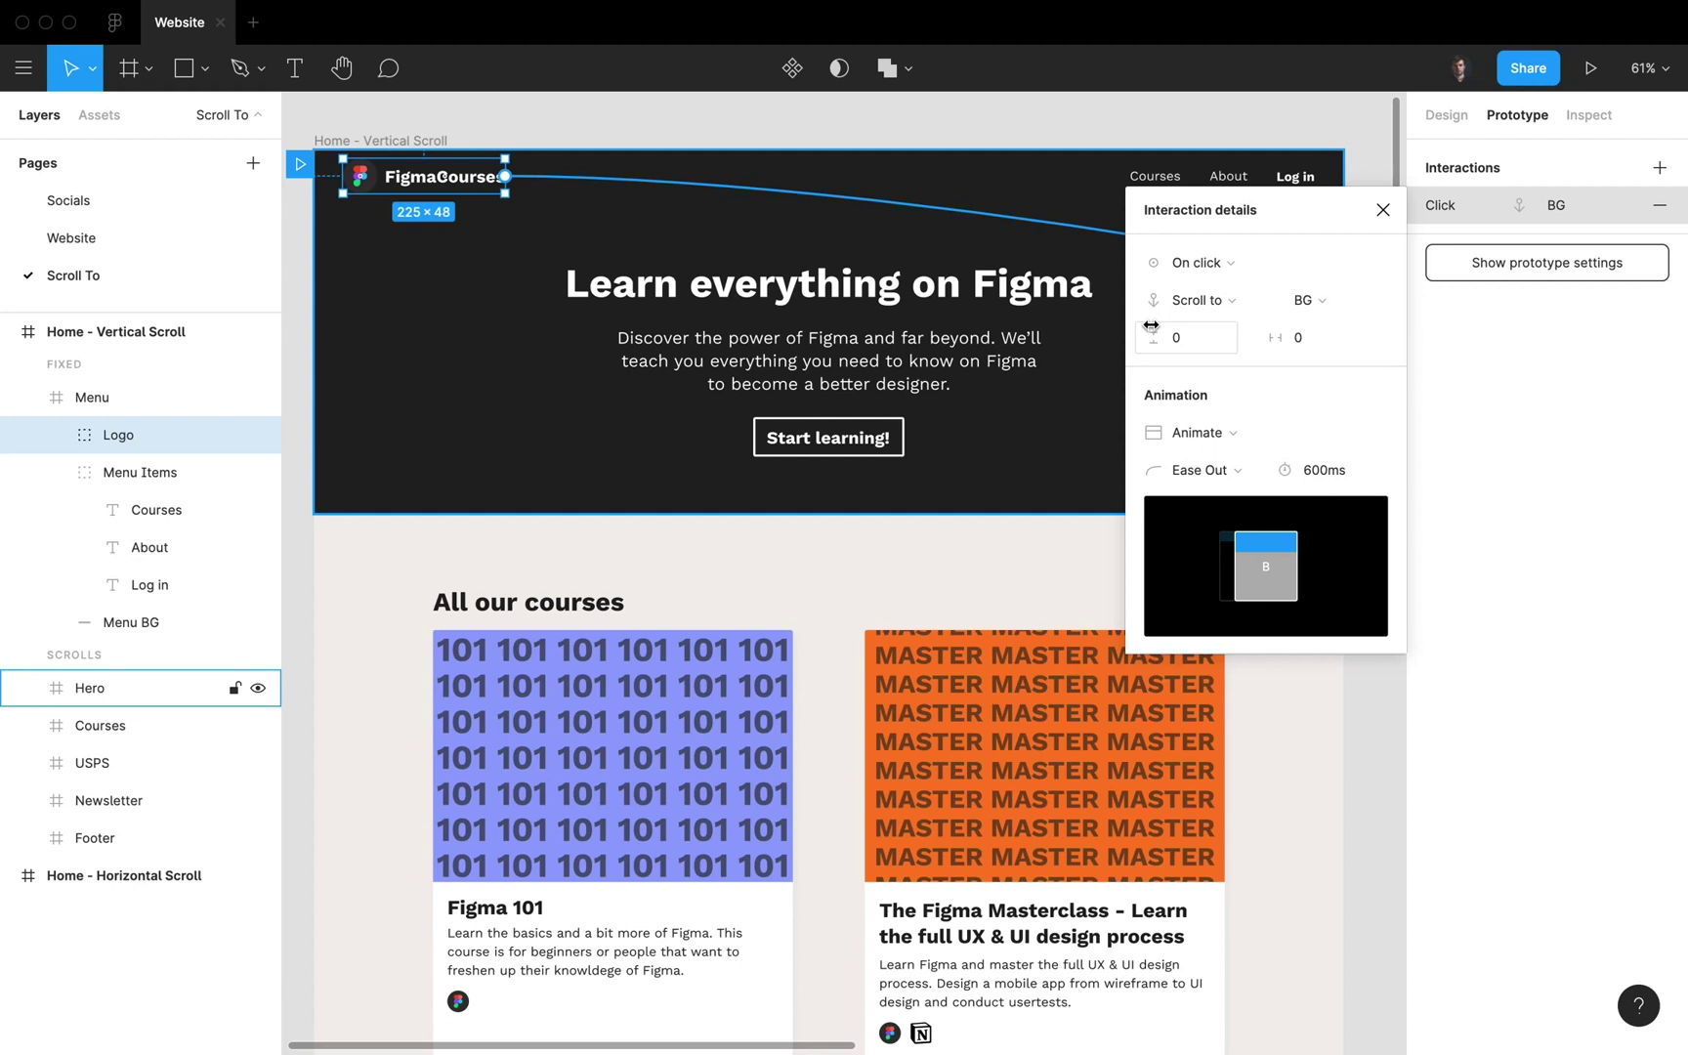
click(1386, 211)
Step: Present the prototype, click Courses, About and the logo repeatedly to check scrolling, then close it
click(1246, 134)
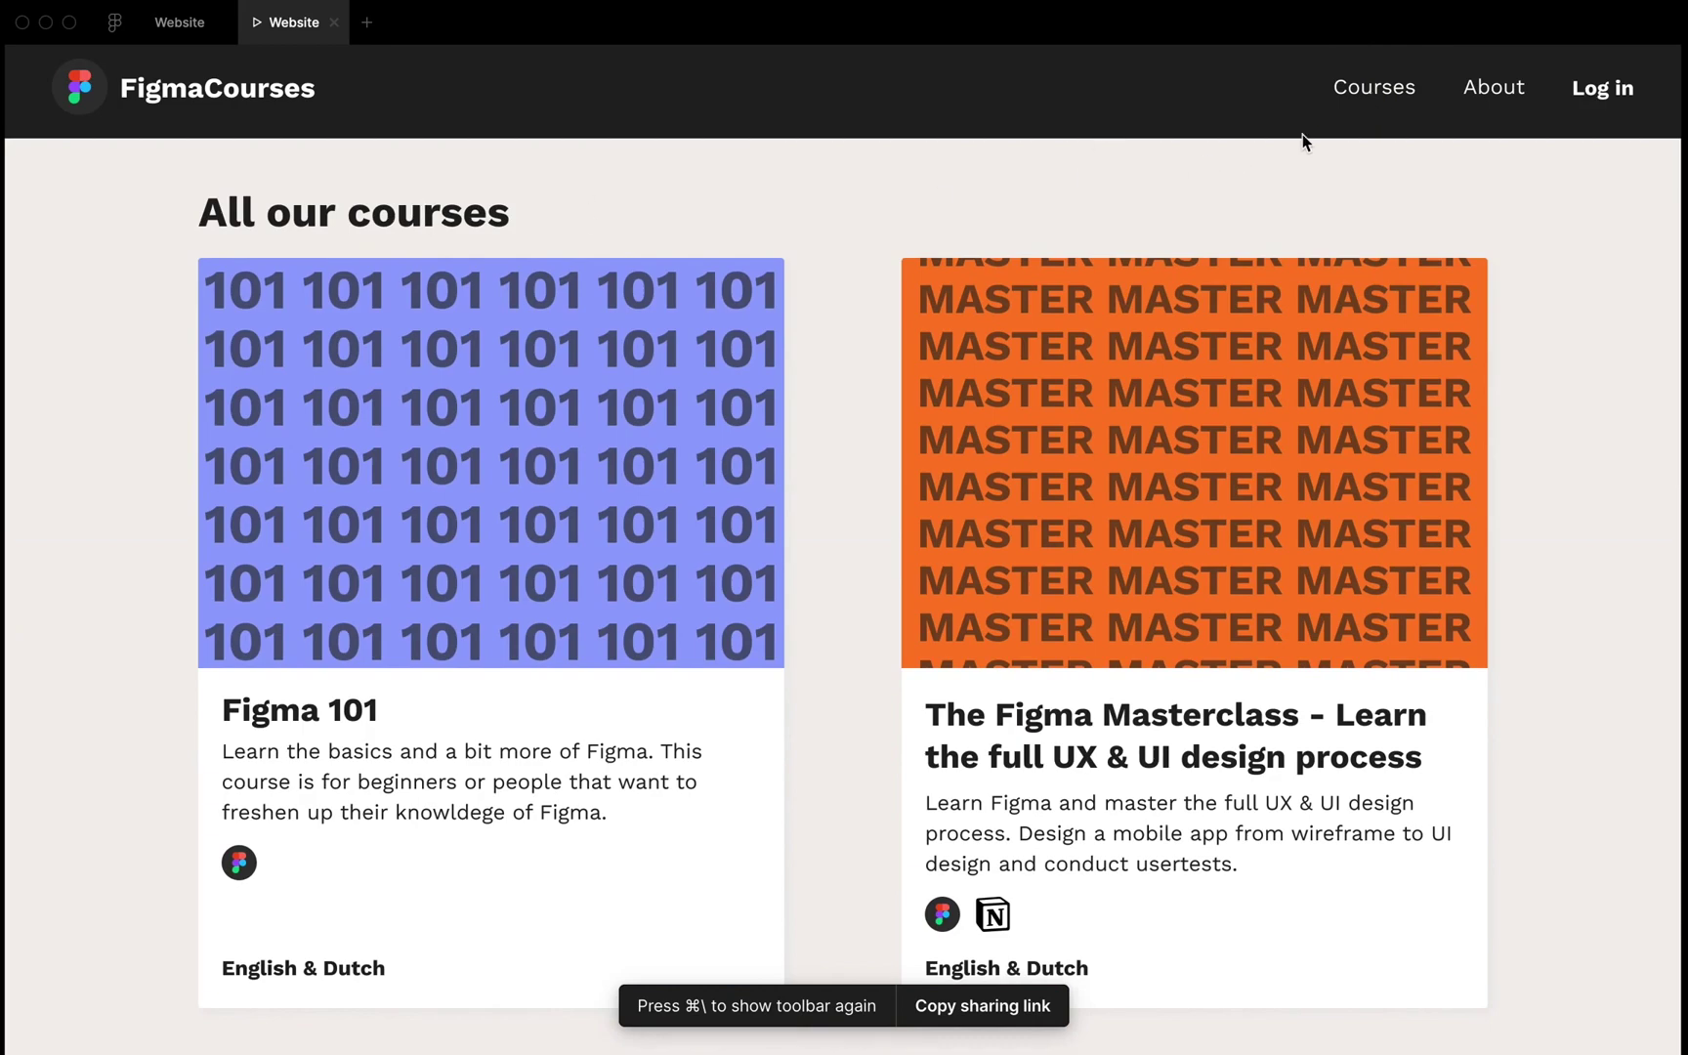
click(1506, 96)
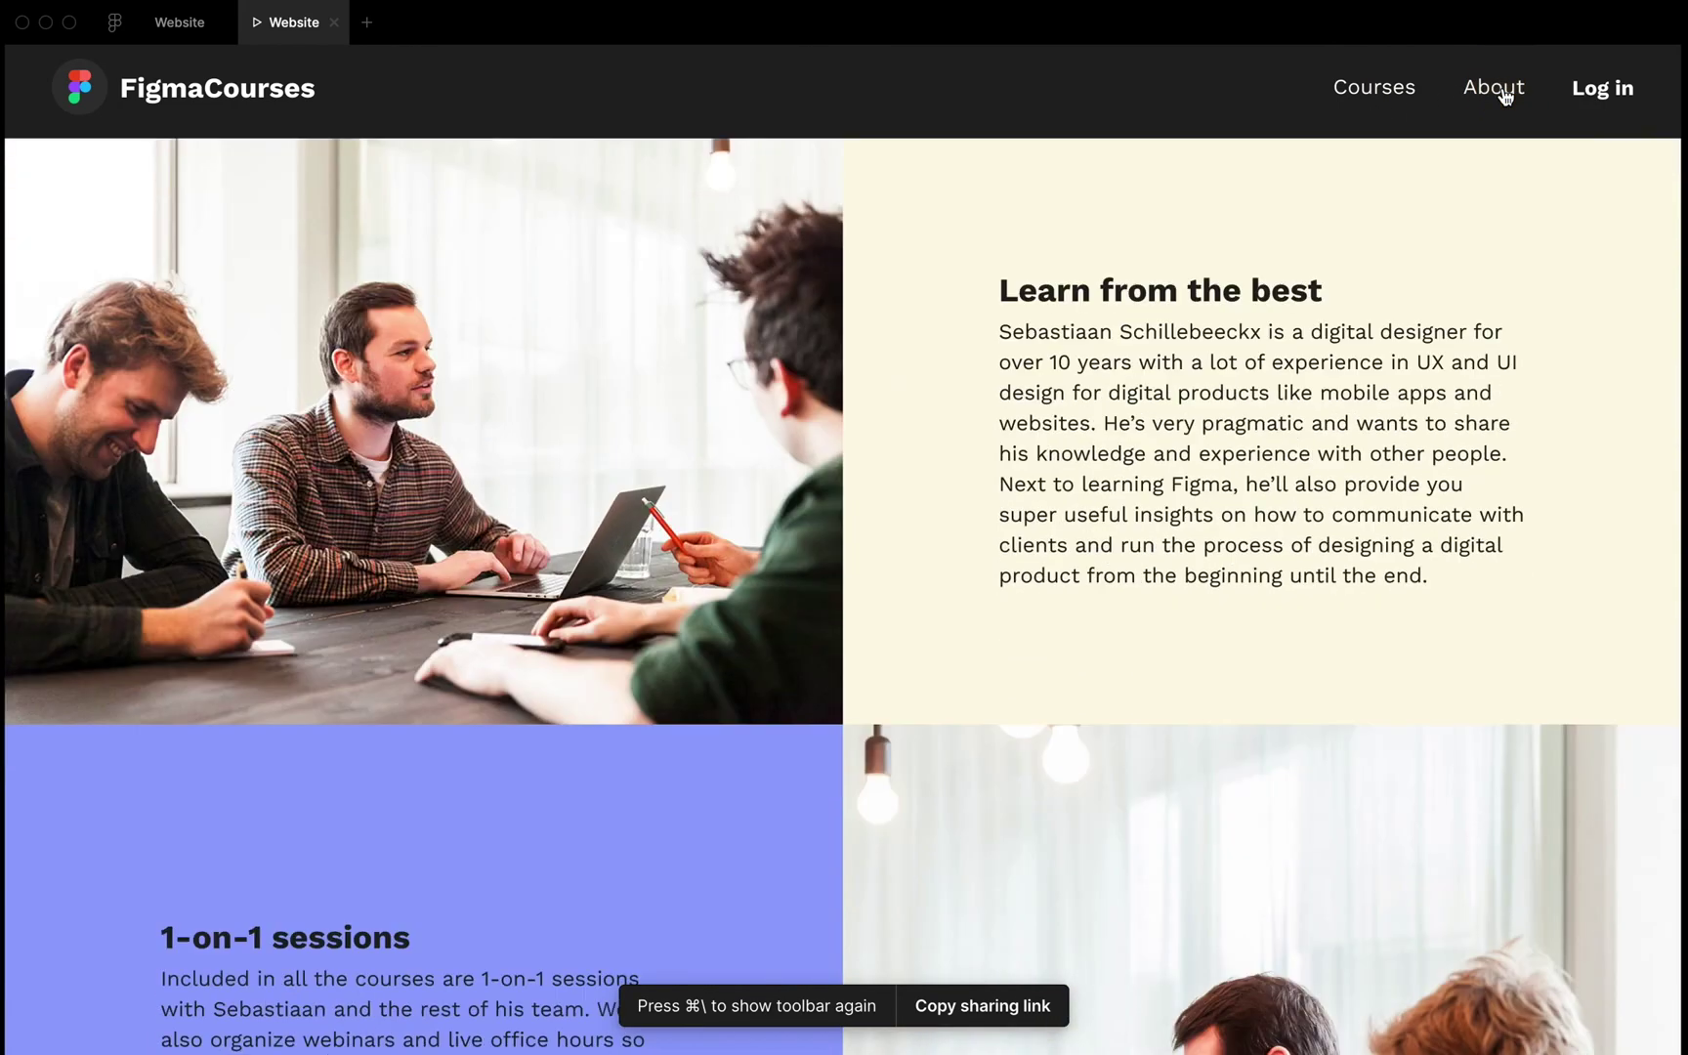
click(1373, 93)
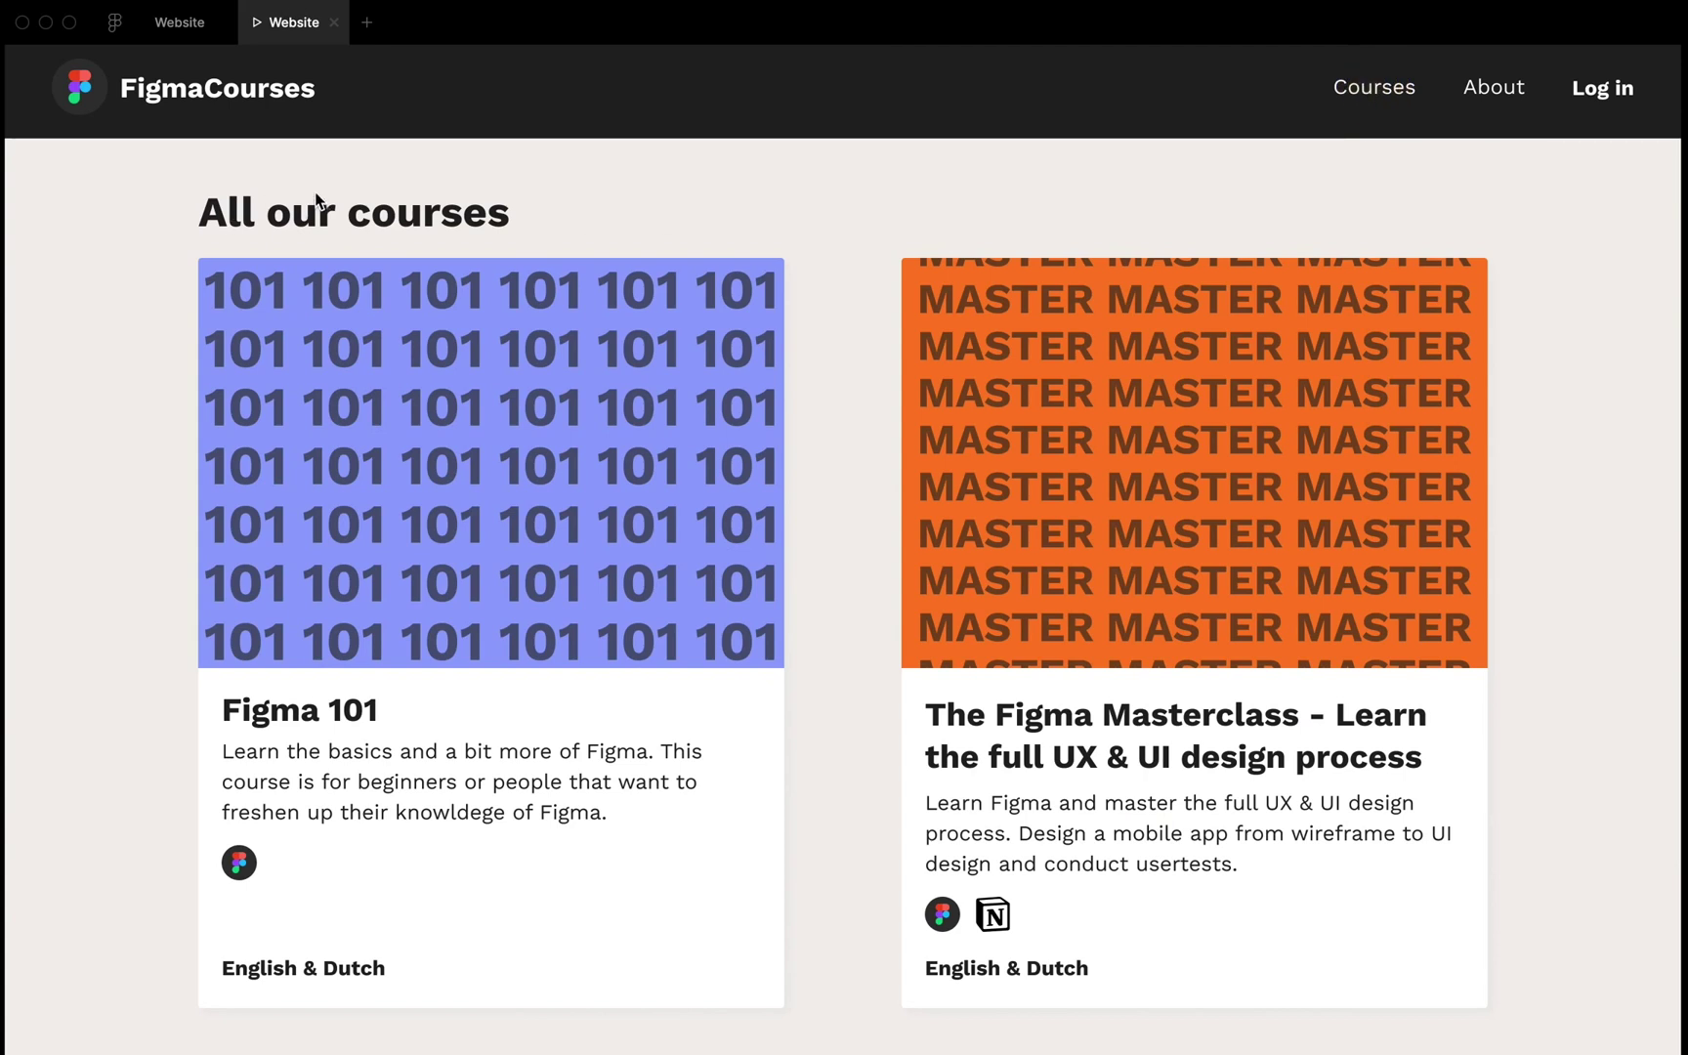
click(1504, 98)
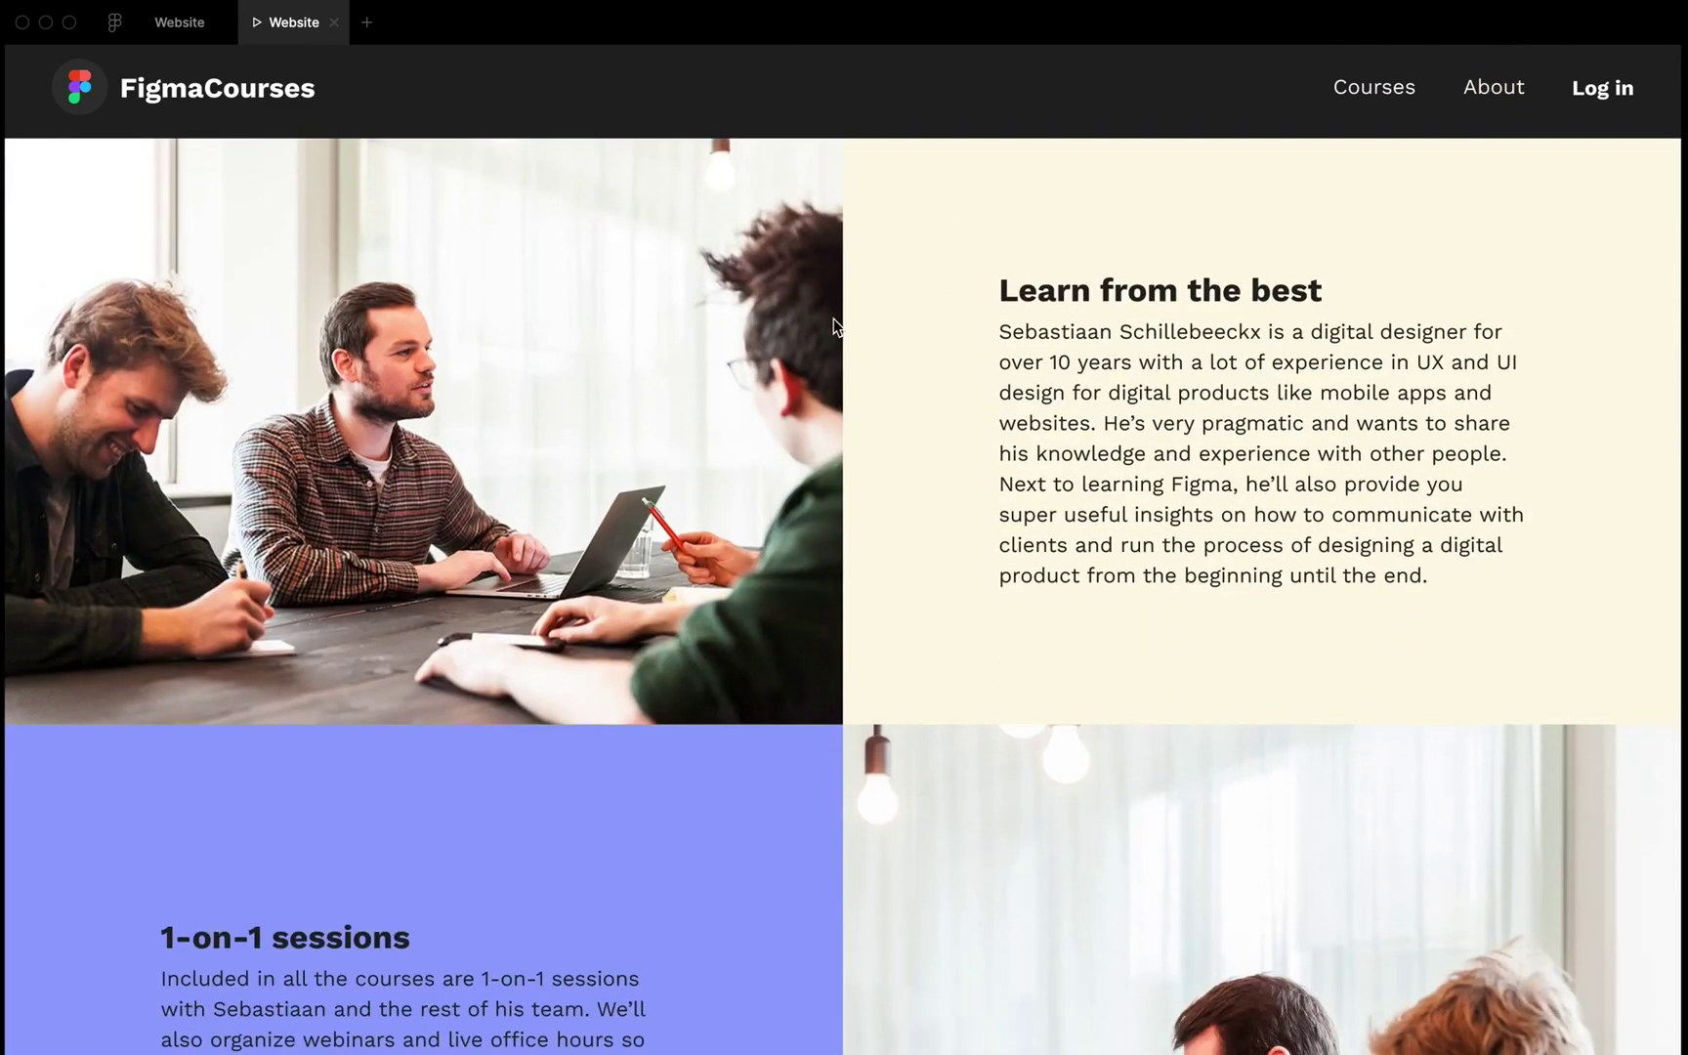
click(193, 101)
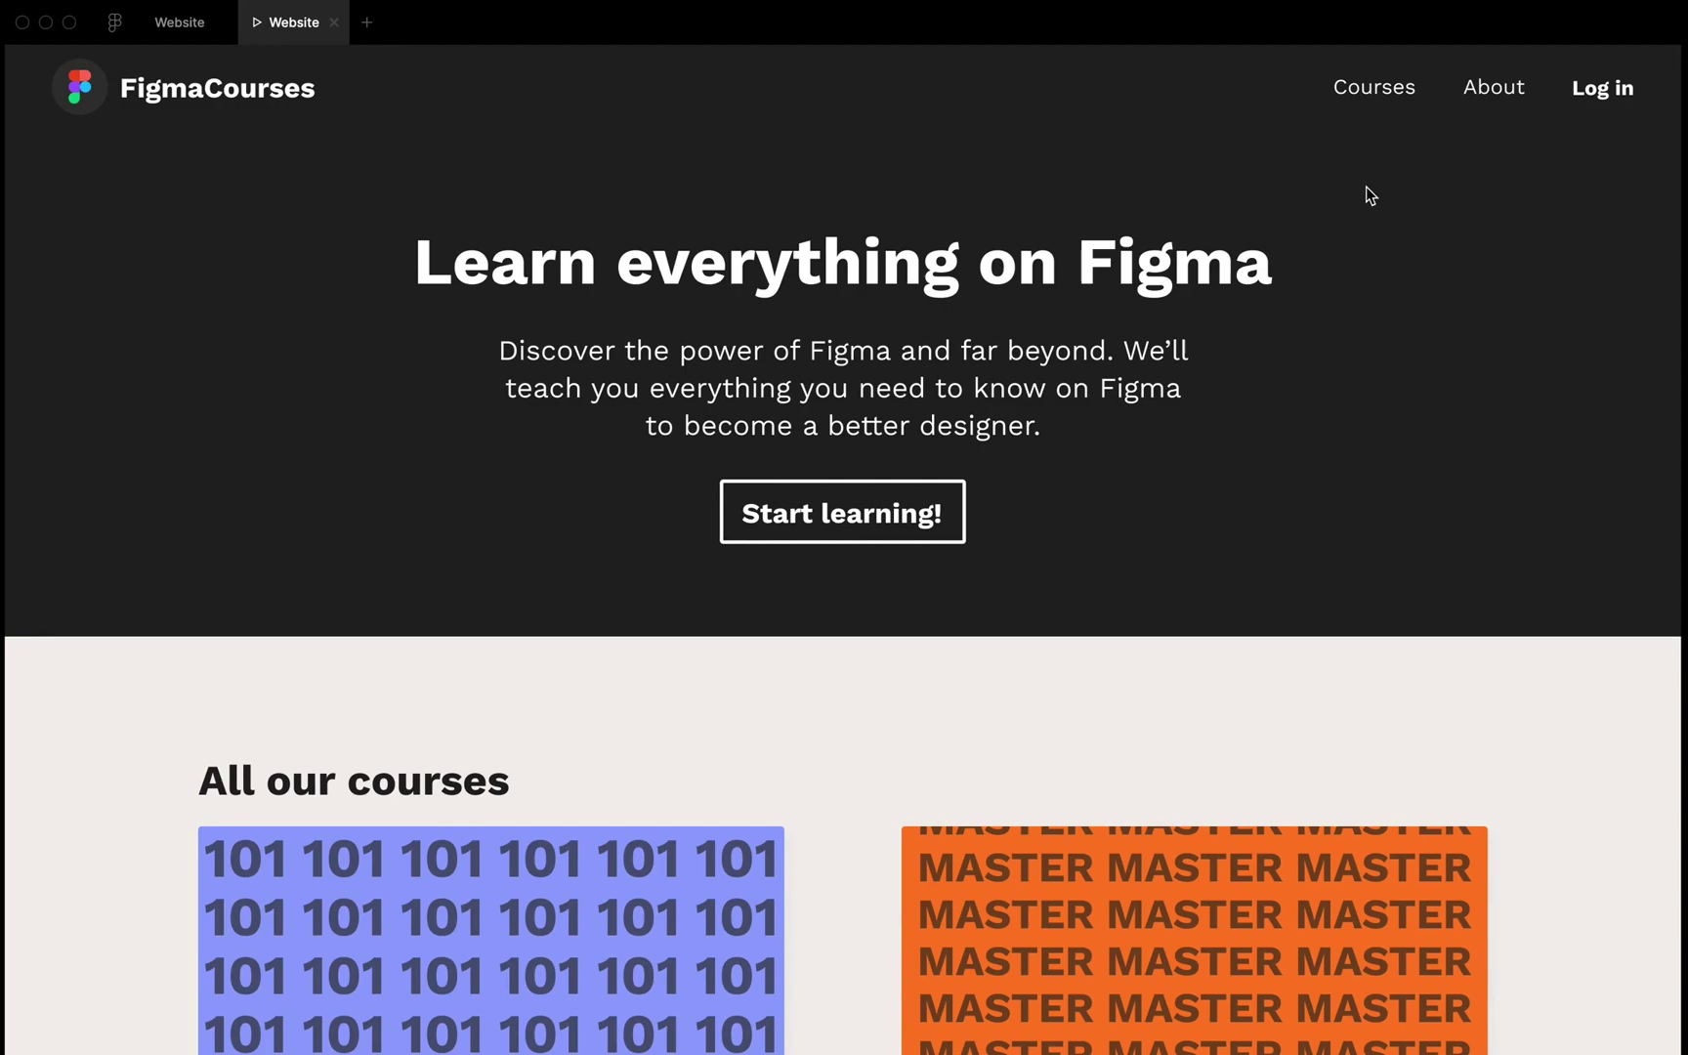
click(1389, 98)
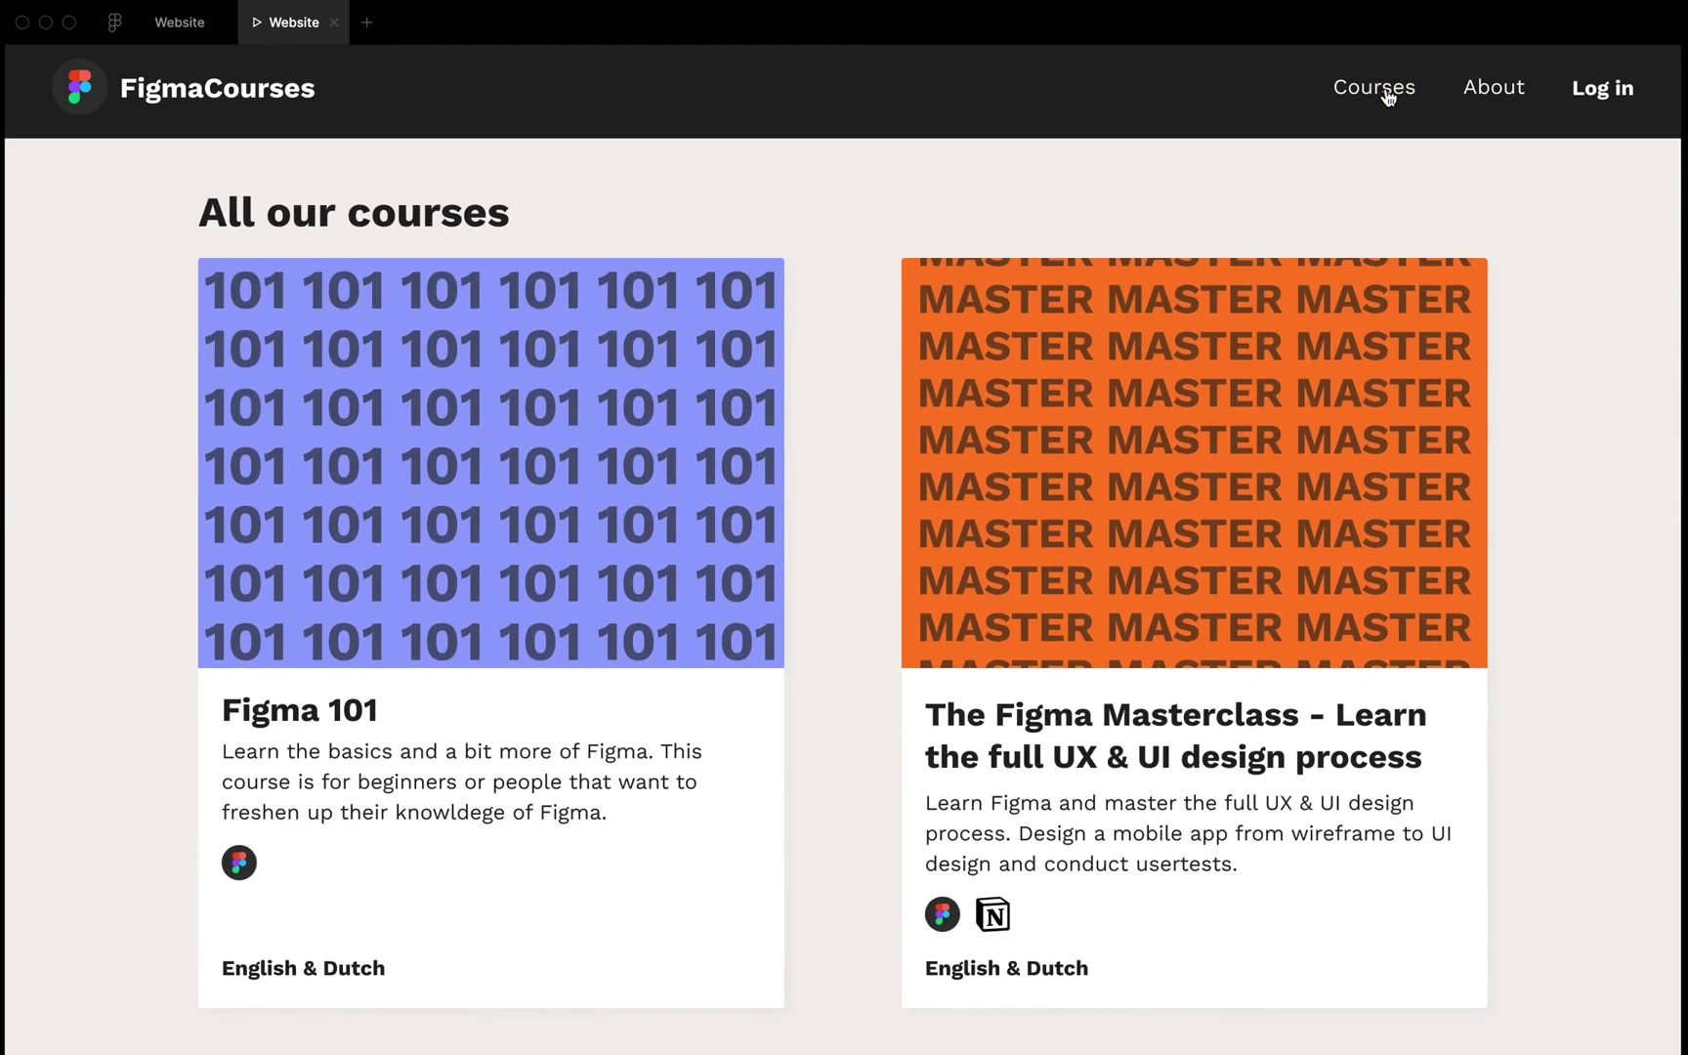
click(1491, 86)
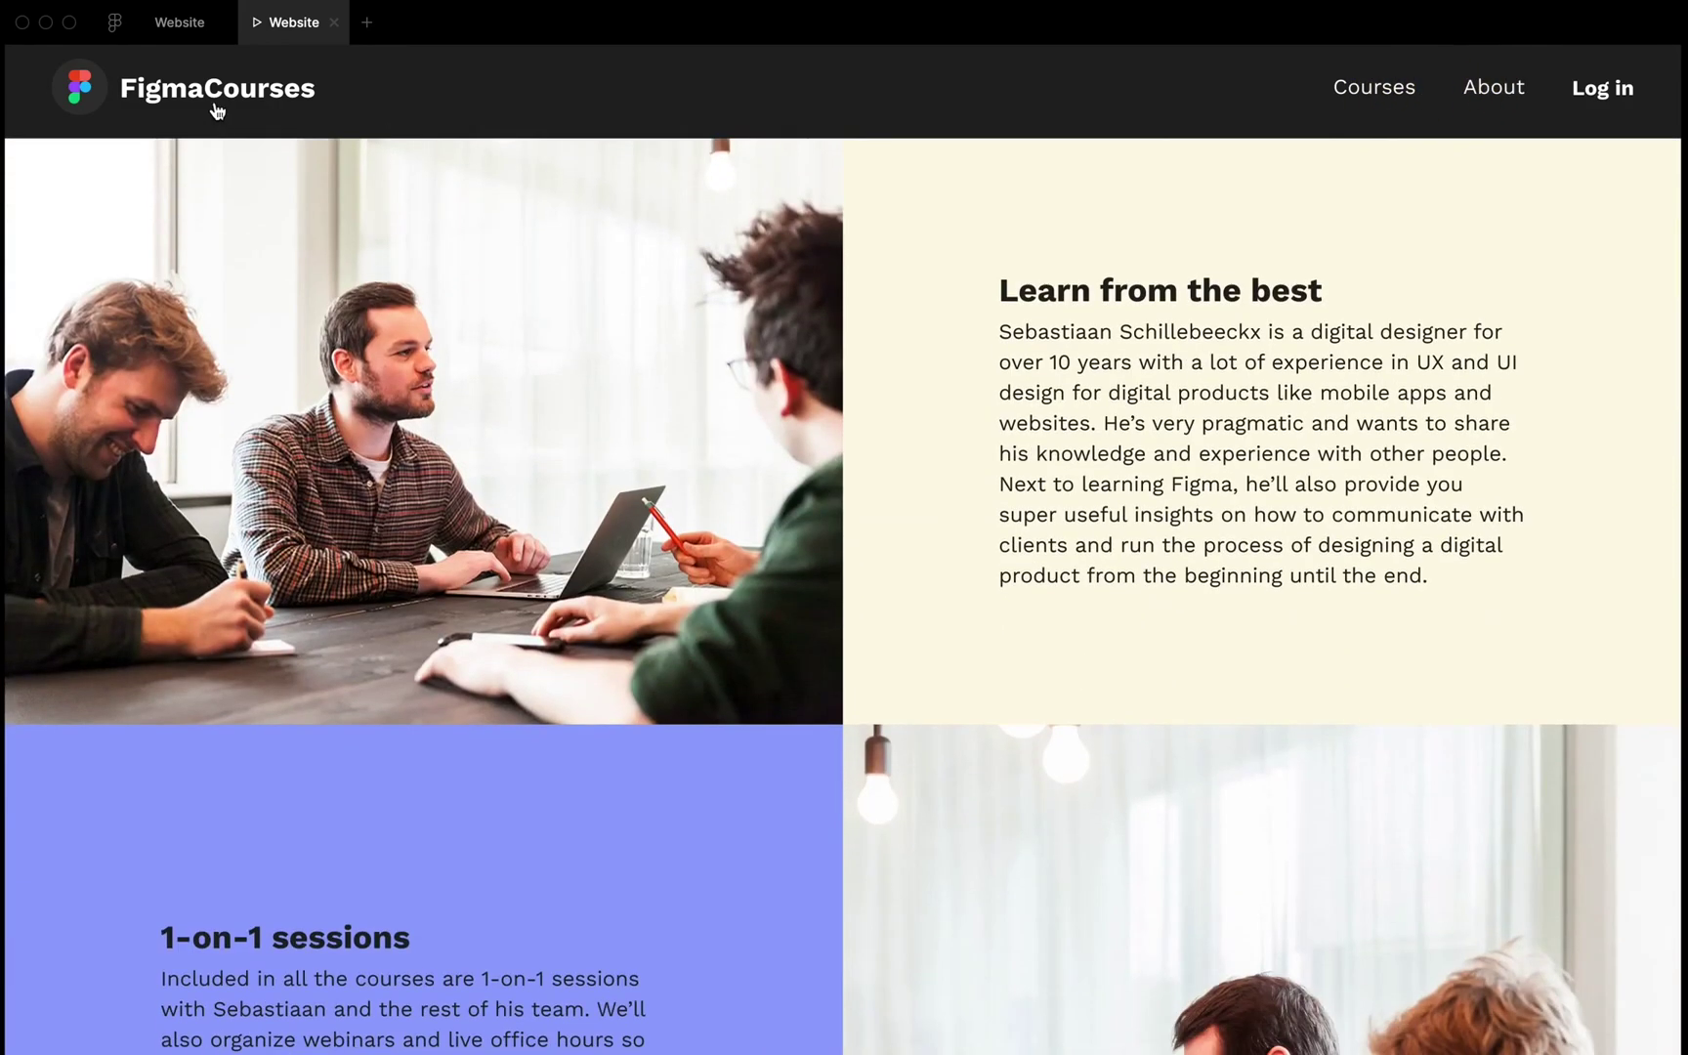
click(217, 110)
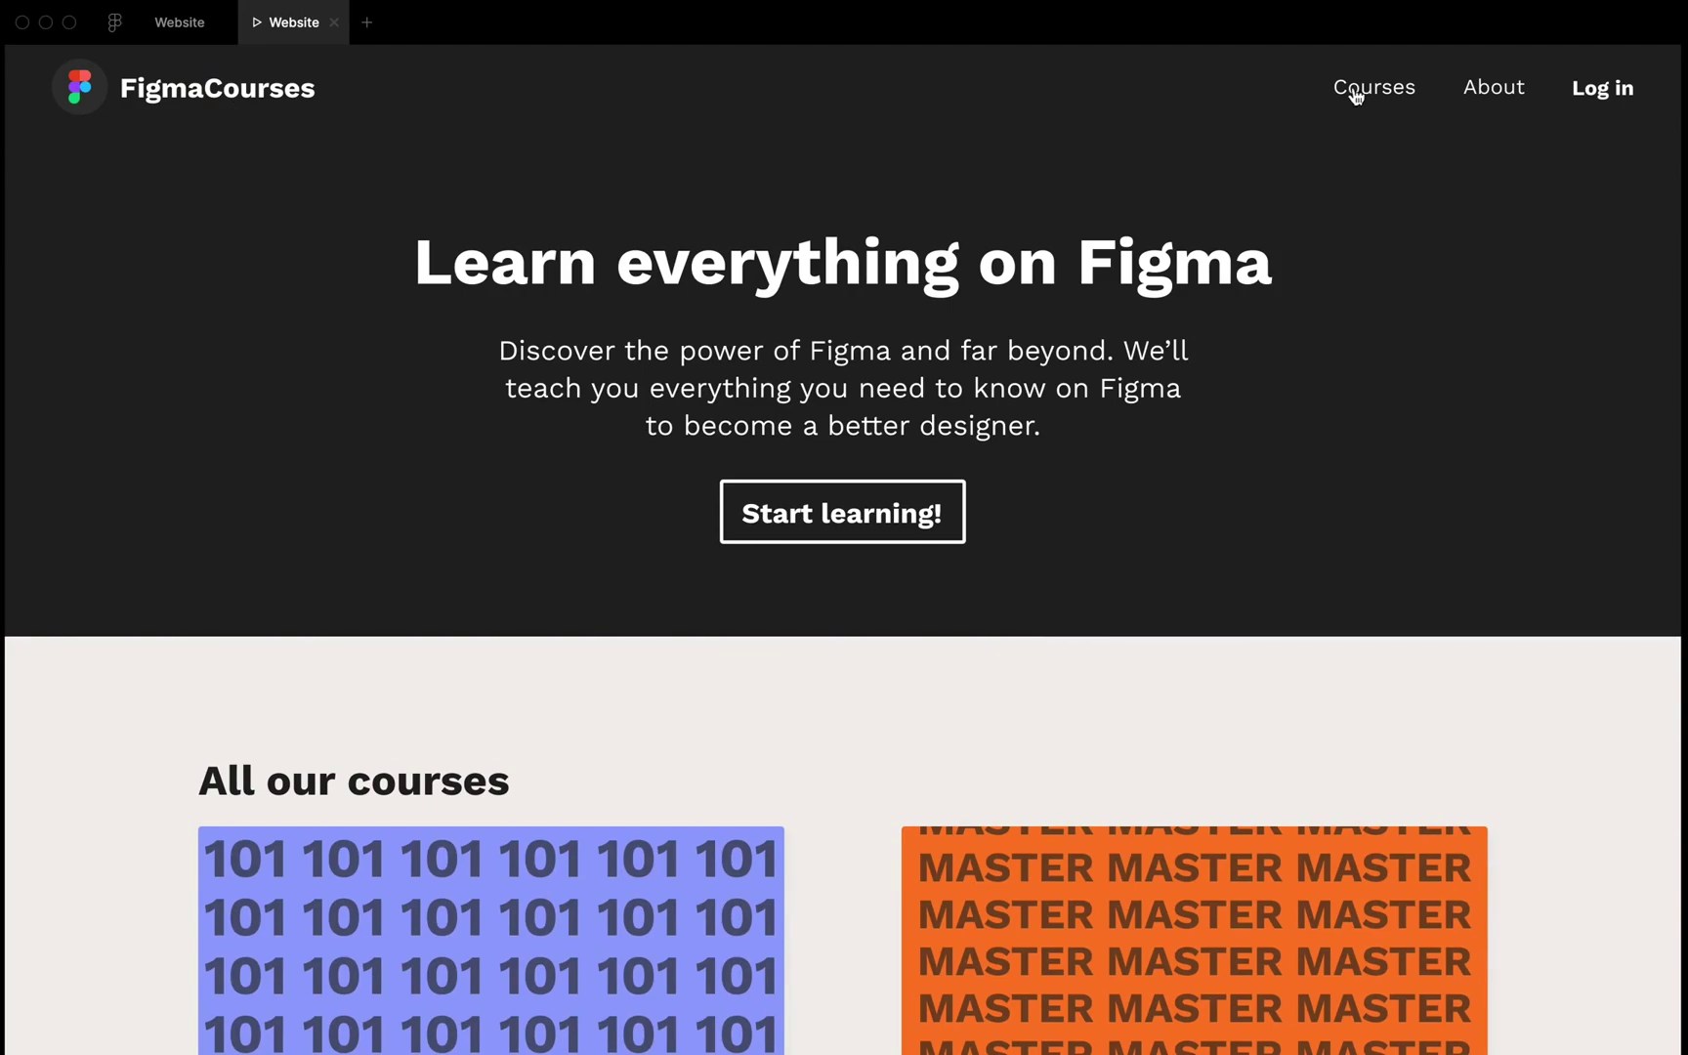
click(1357, 95)
click(1504, 88)
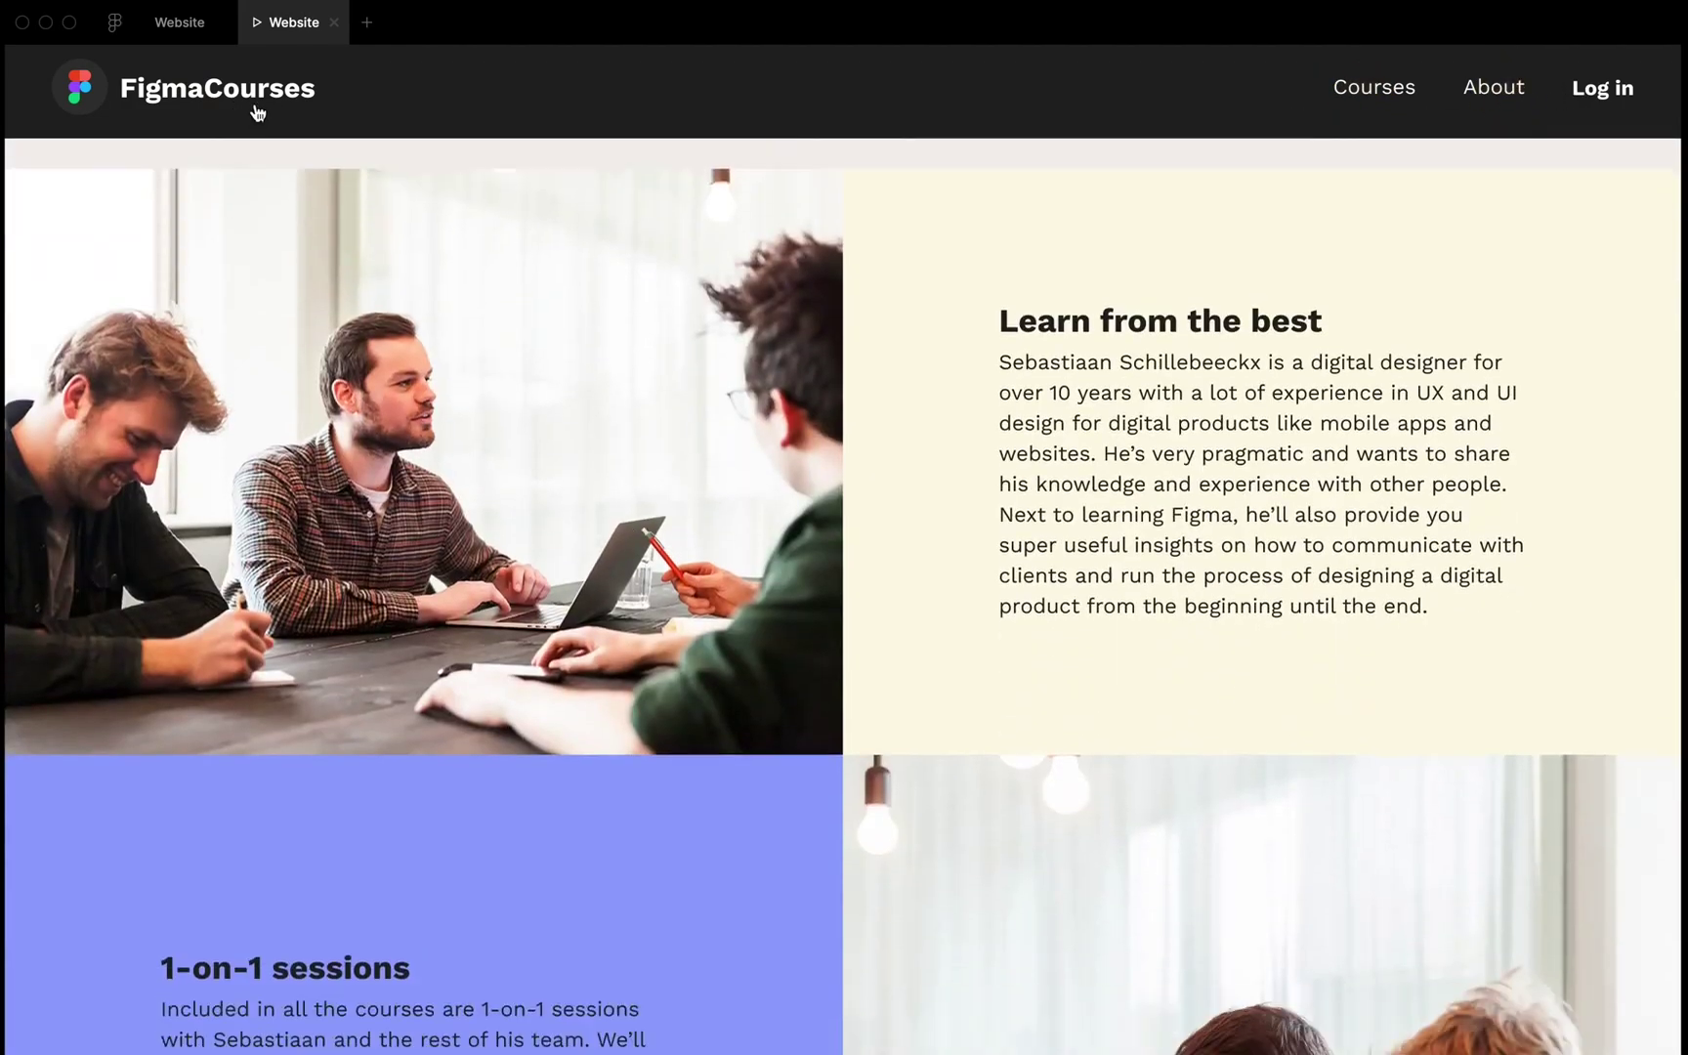
click(257, 112)
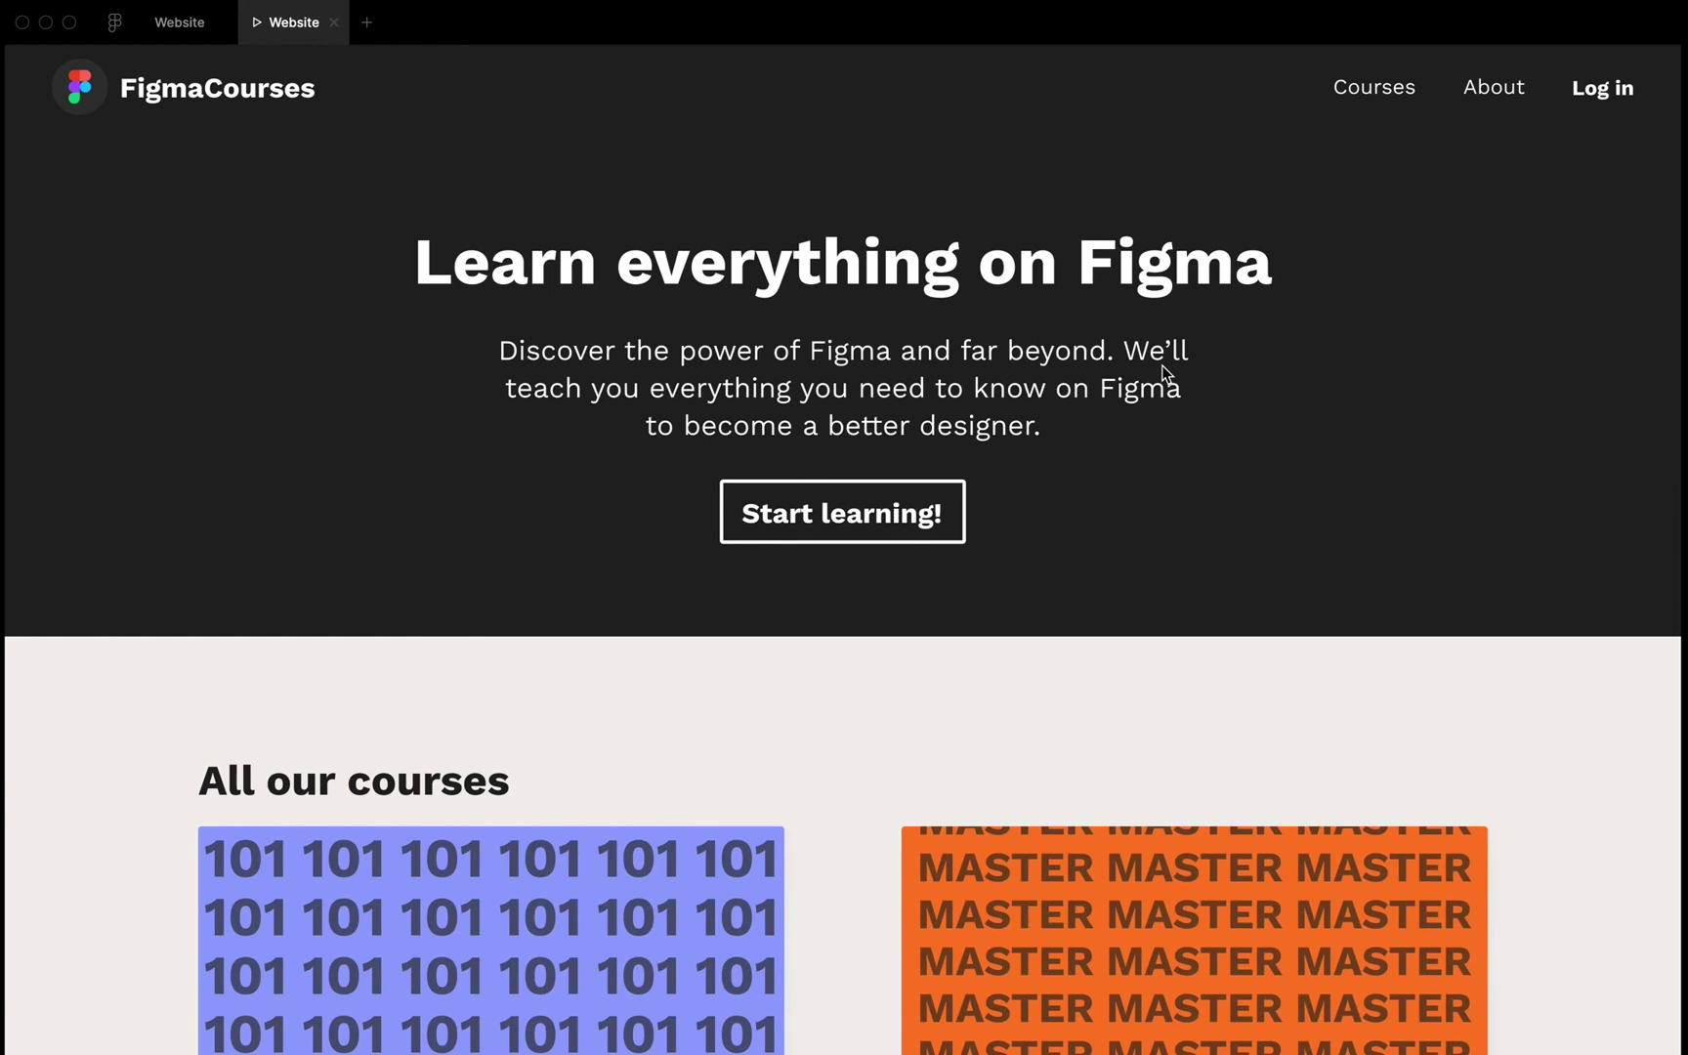
key(super+w)
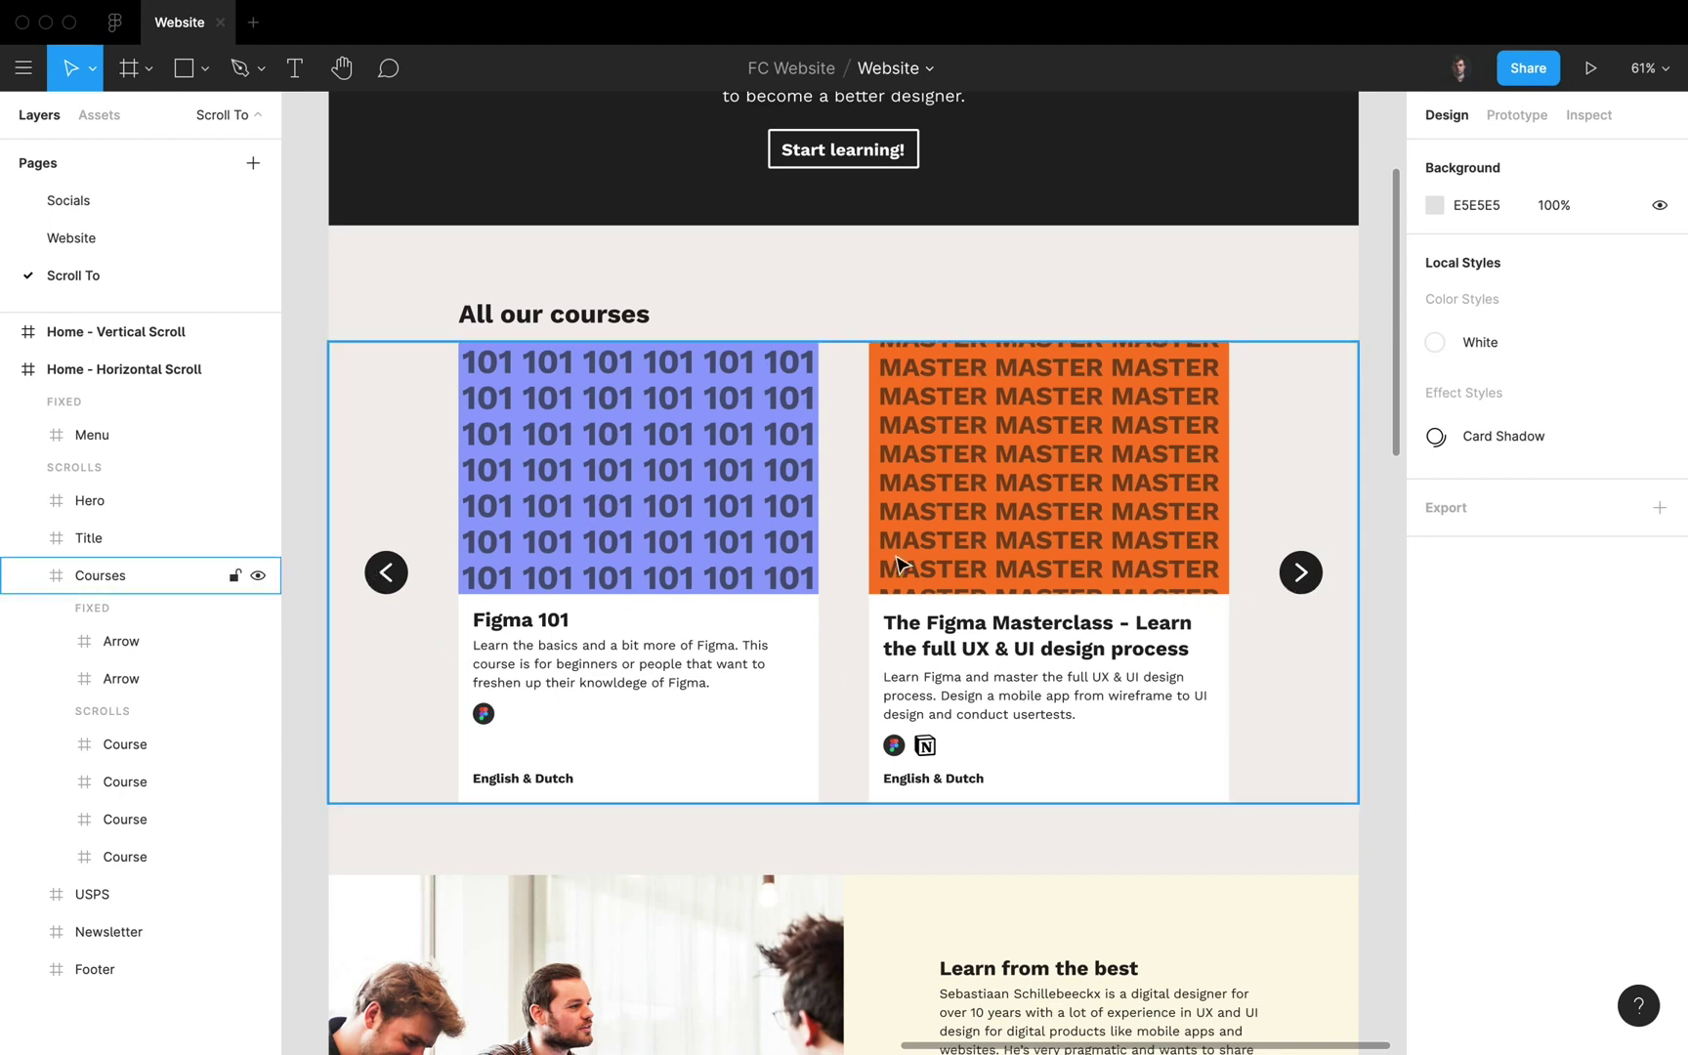
Step: Check each of the four course cards' positions, then select the whole Courses frame
click(147, 745)
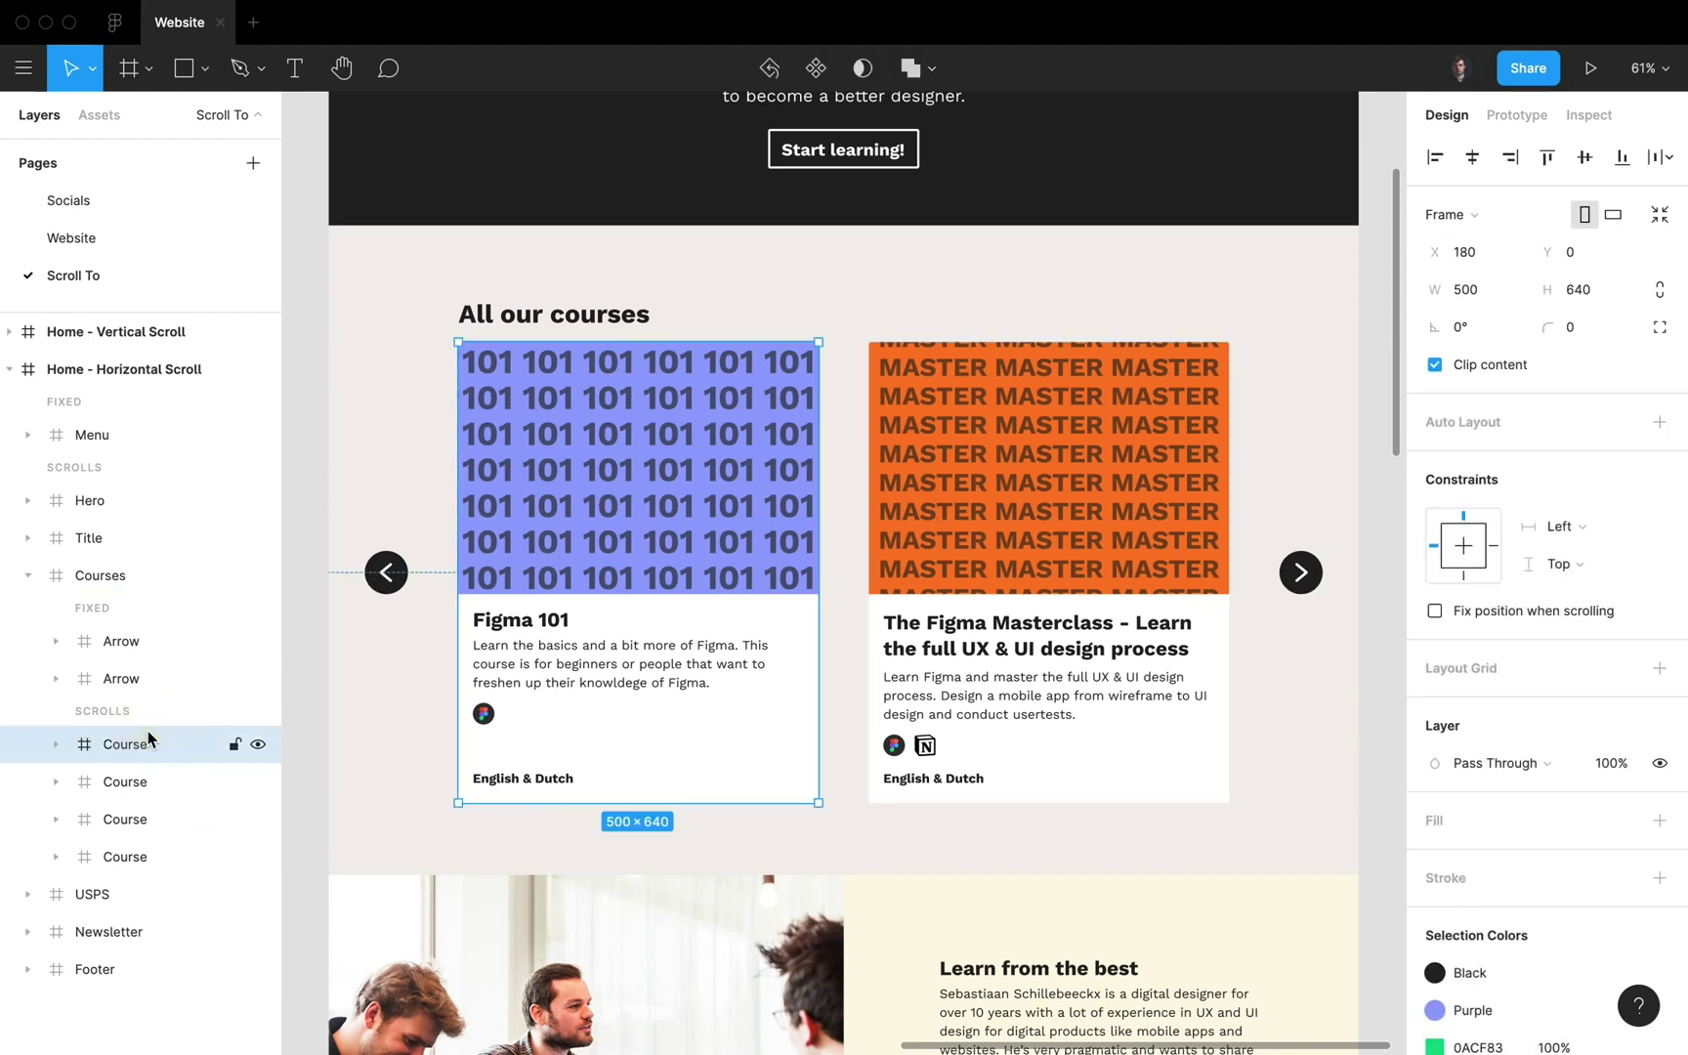
click(150, 782)
scroll(803, 660, right, 10)
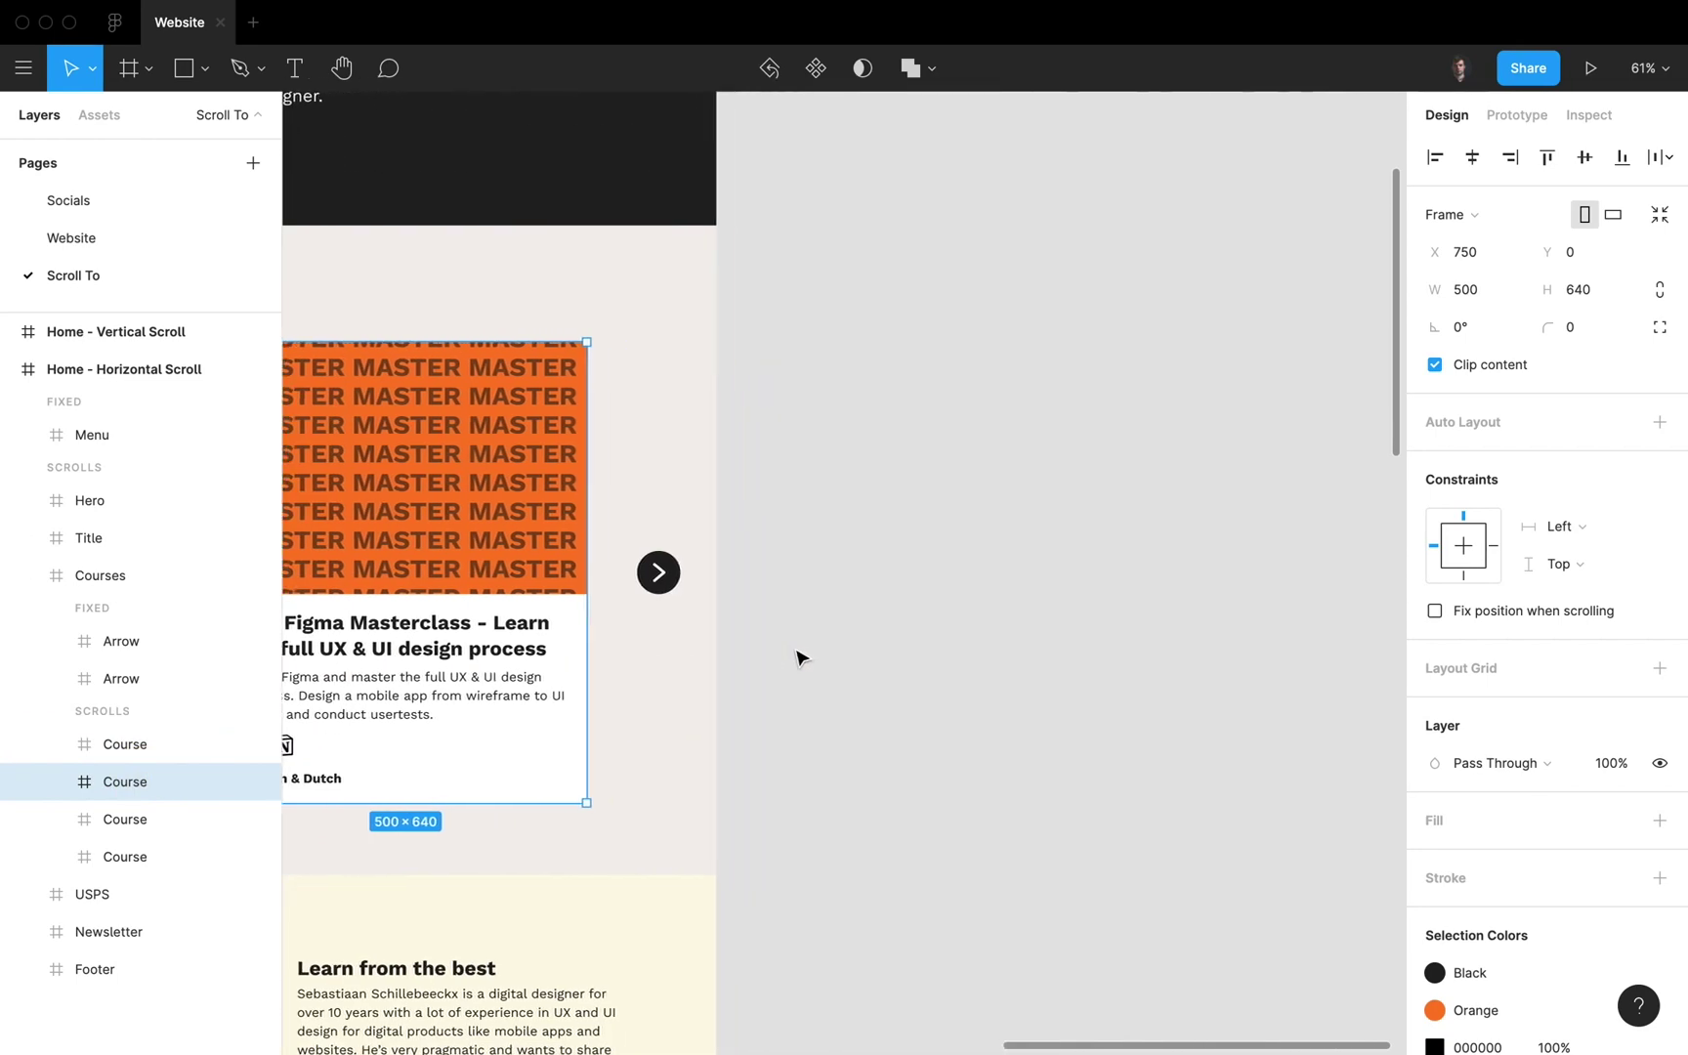
click(142, 826)
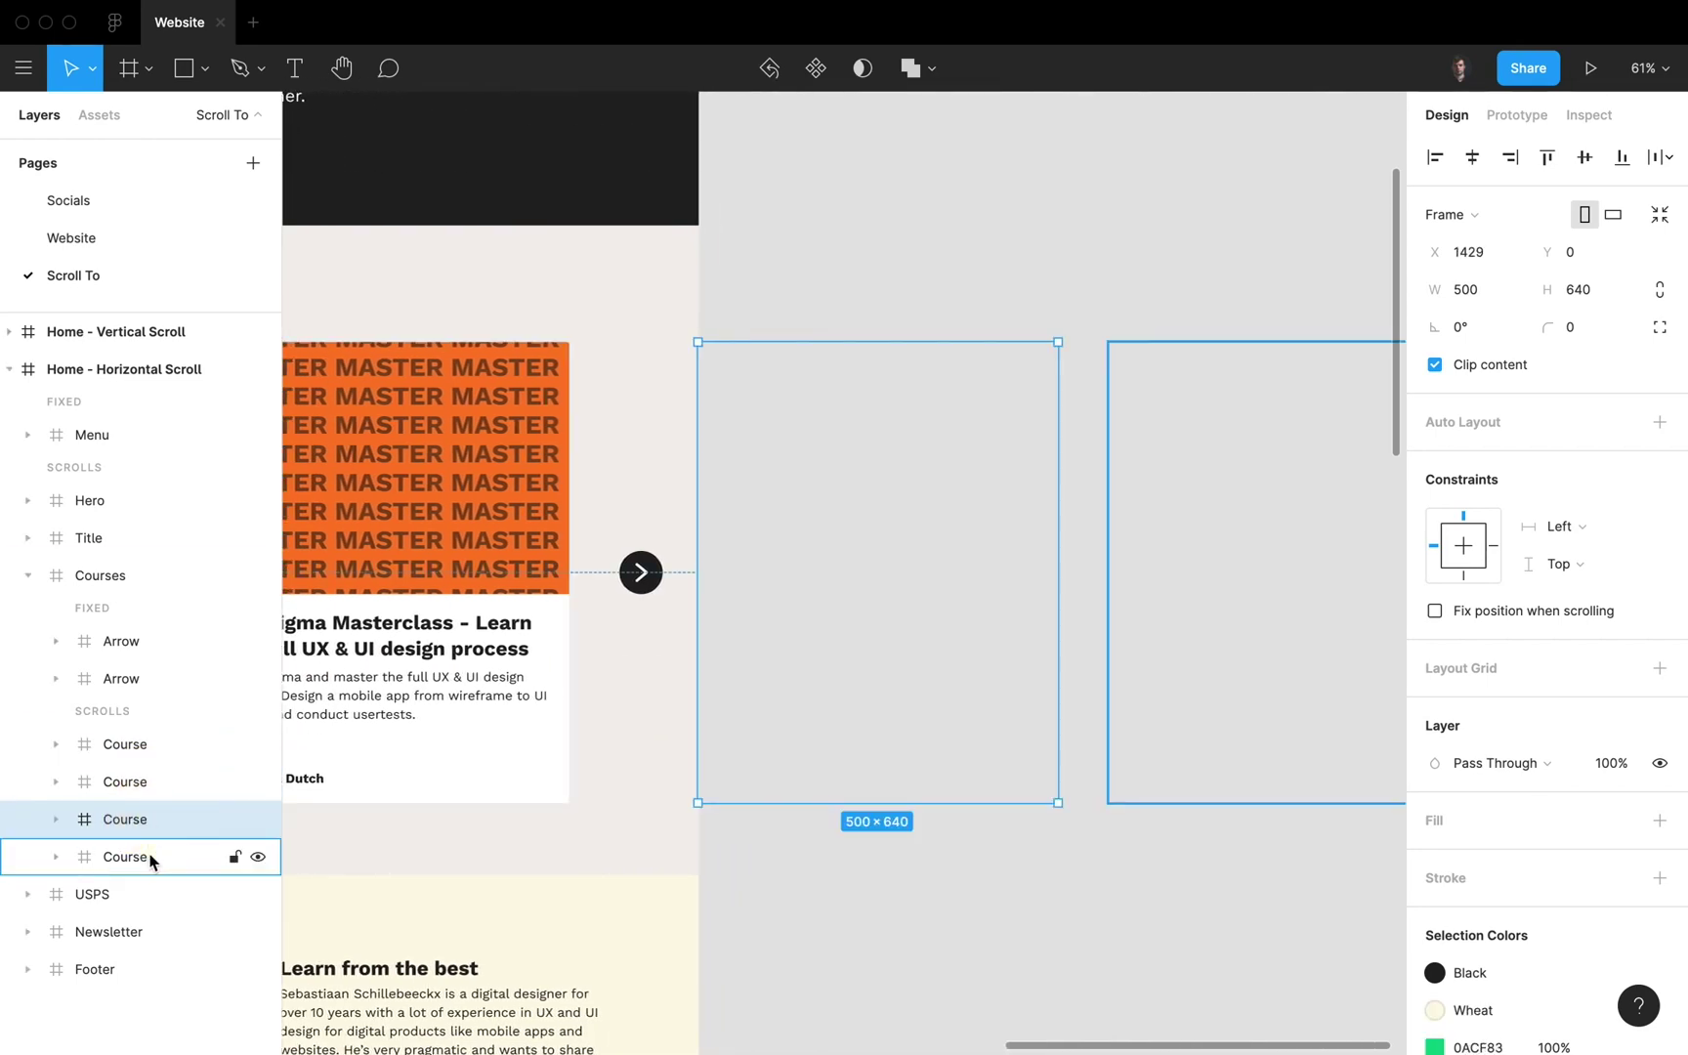
click(151, 858)
scroll(710, 695, right, 3)
scroll(711, 696, left, 1)
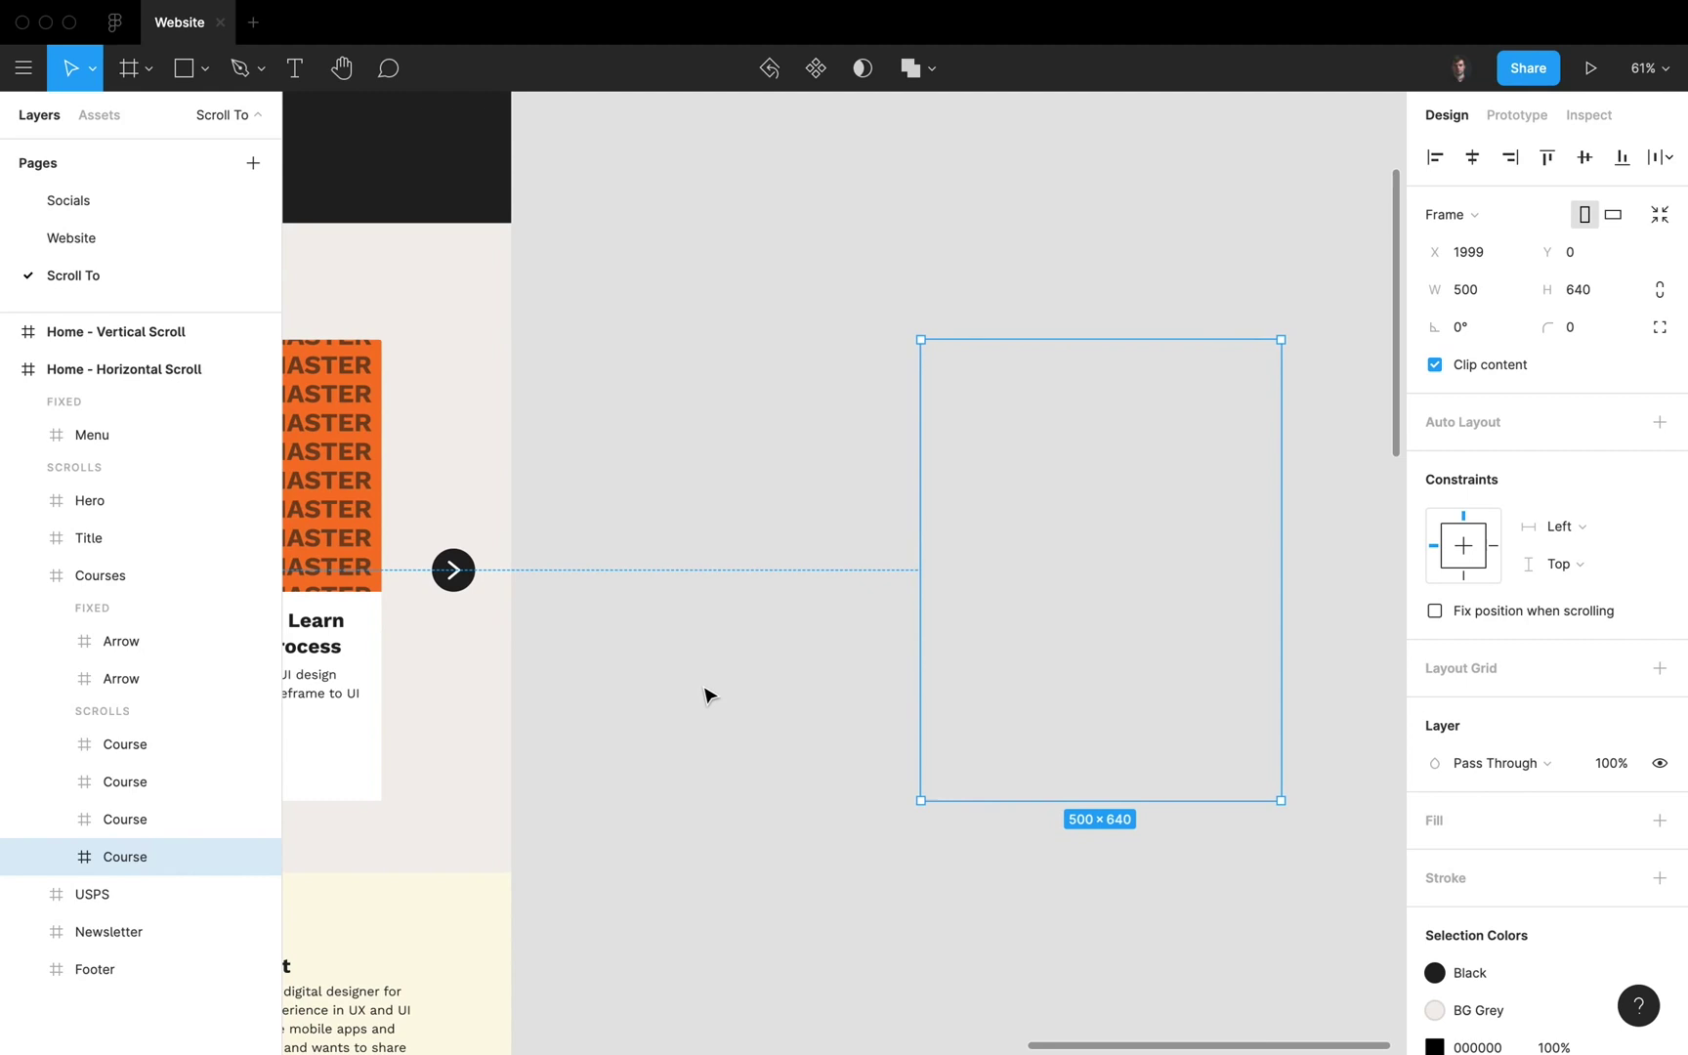
scroll(710, 696, left, 8)
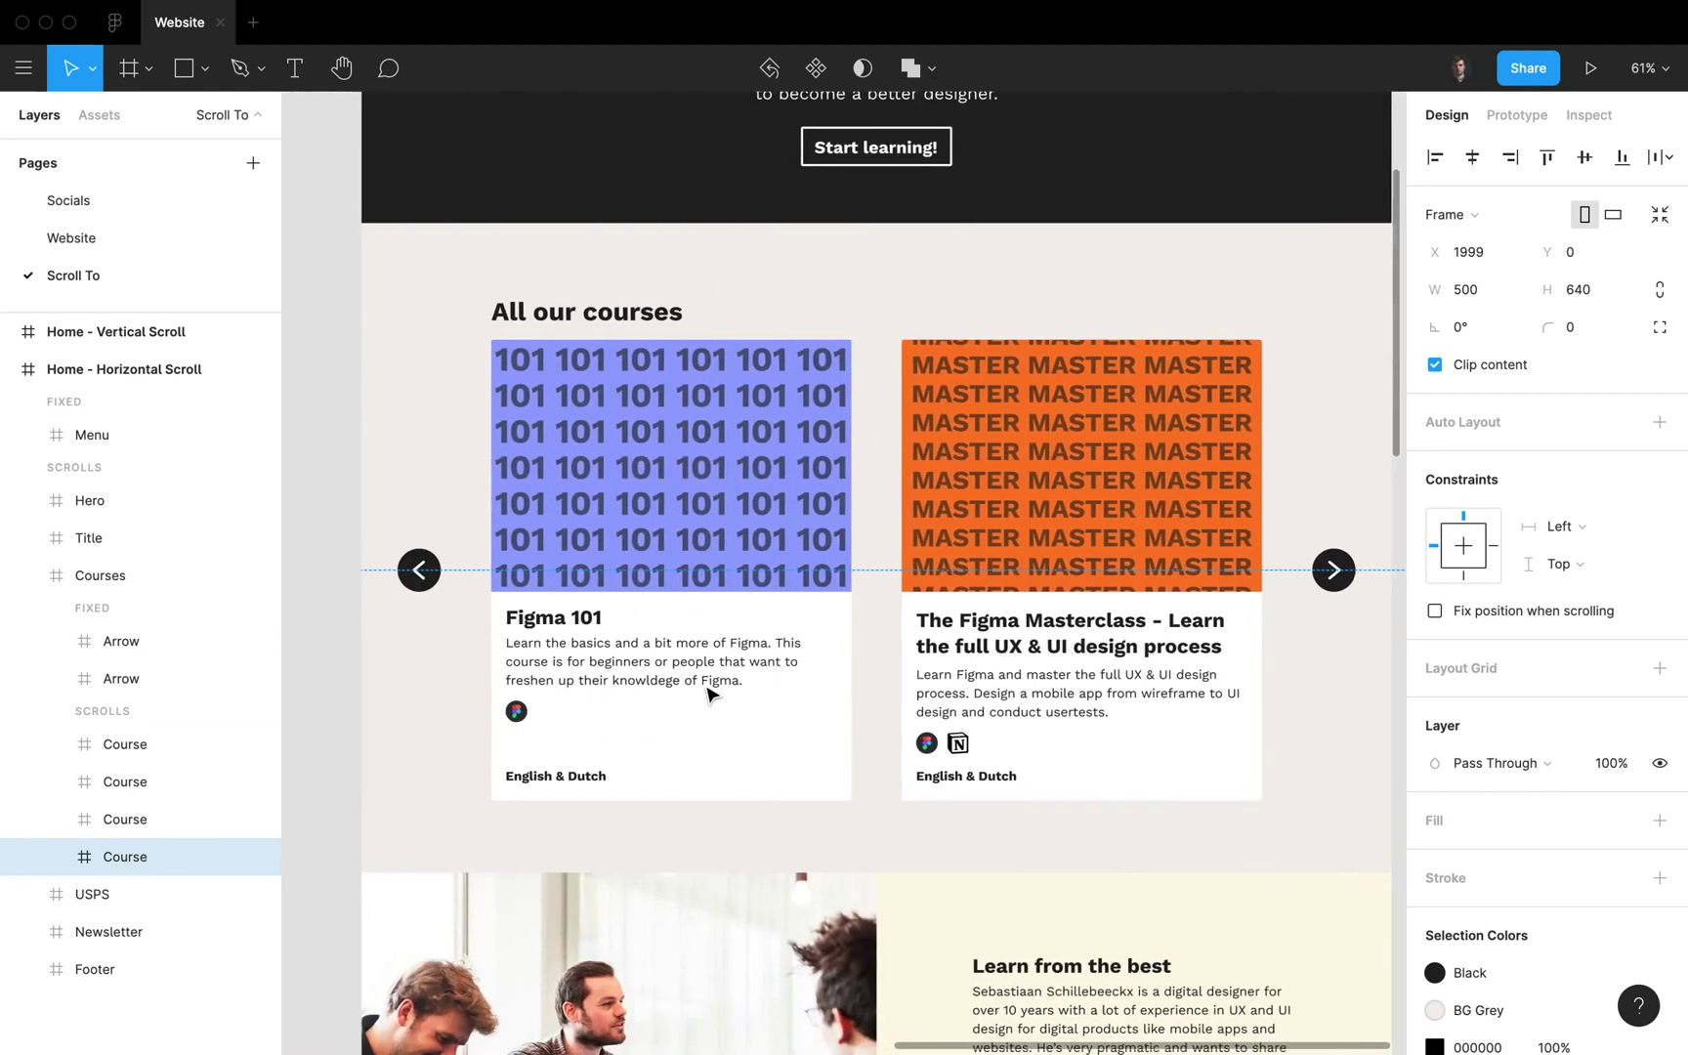
click(811, 545)
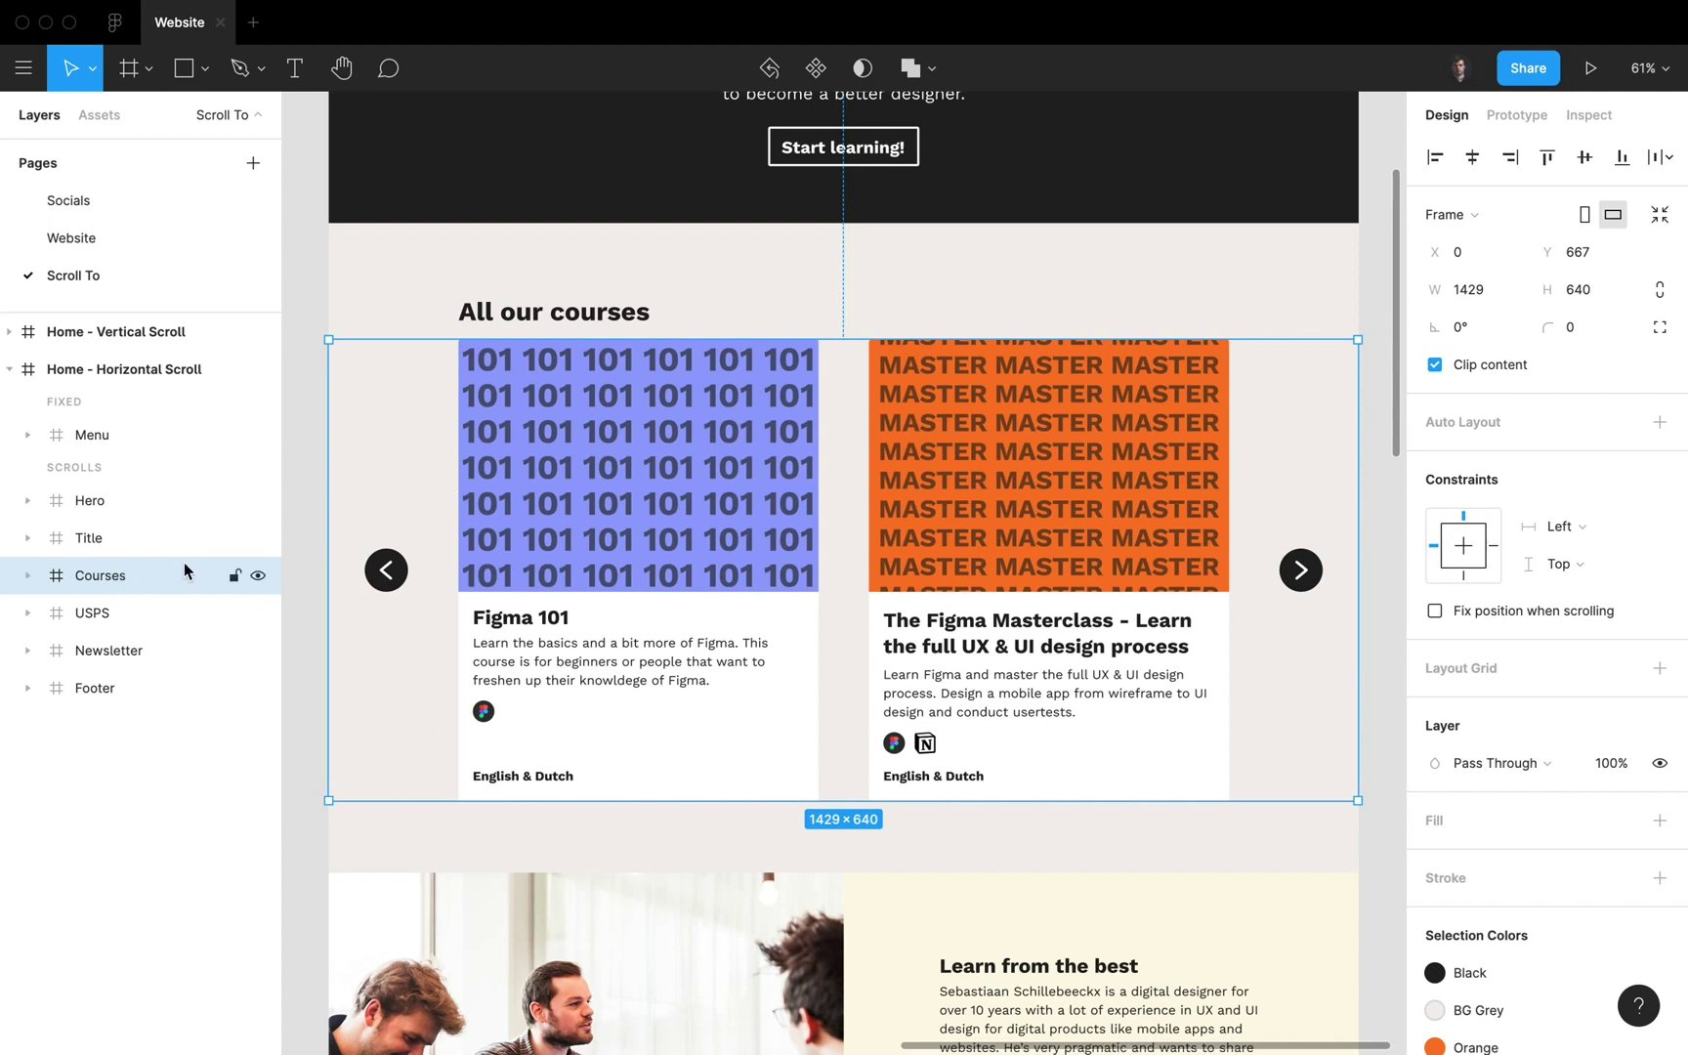
Step: Turn Clip content off and back on, keeping the Courses frame's overflow at Horizontal scrolling
click(1435, 367)
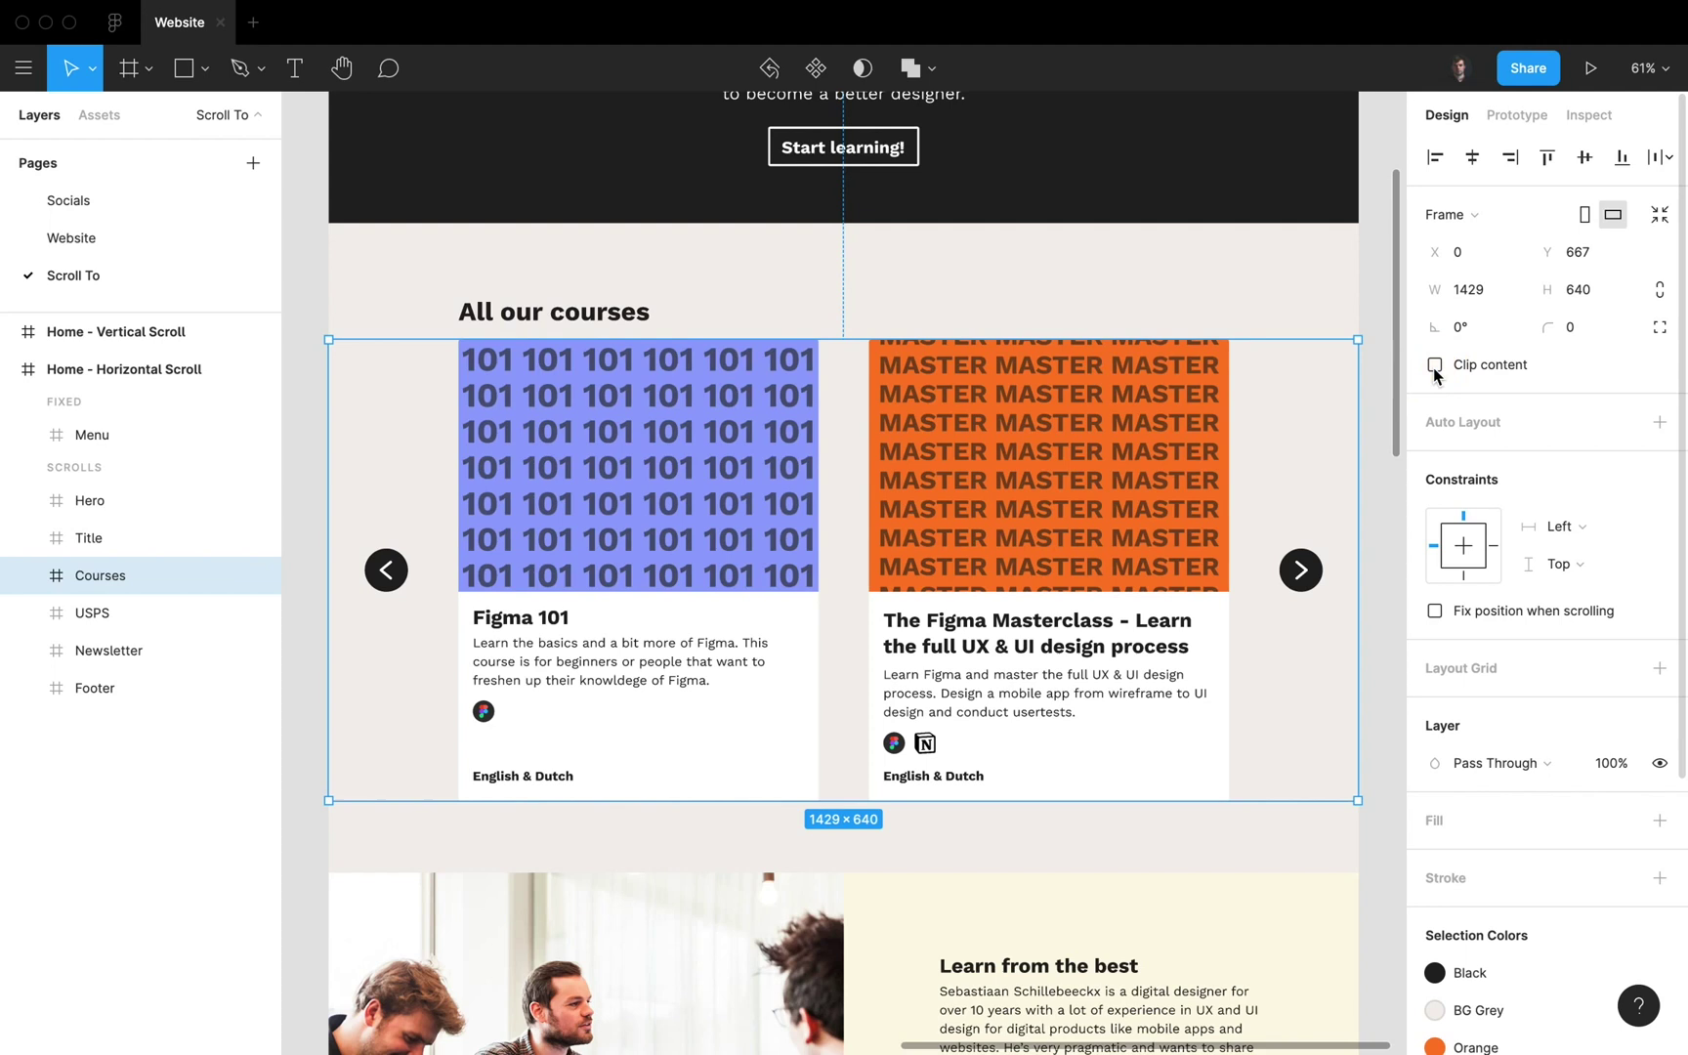
click(1435, 367)
click(1518, 114)
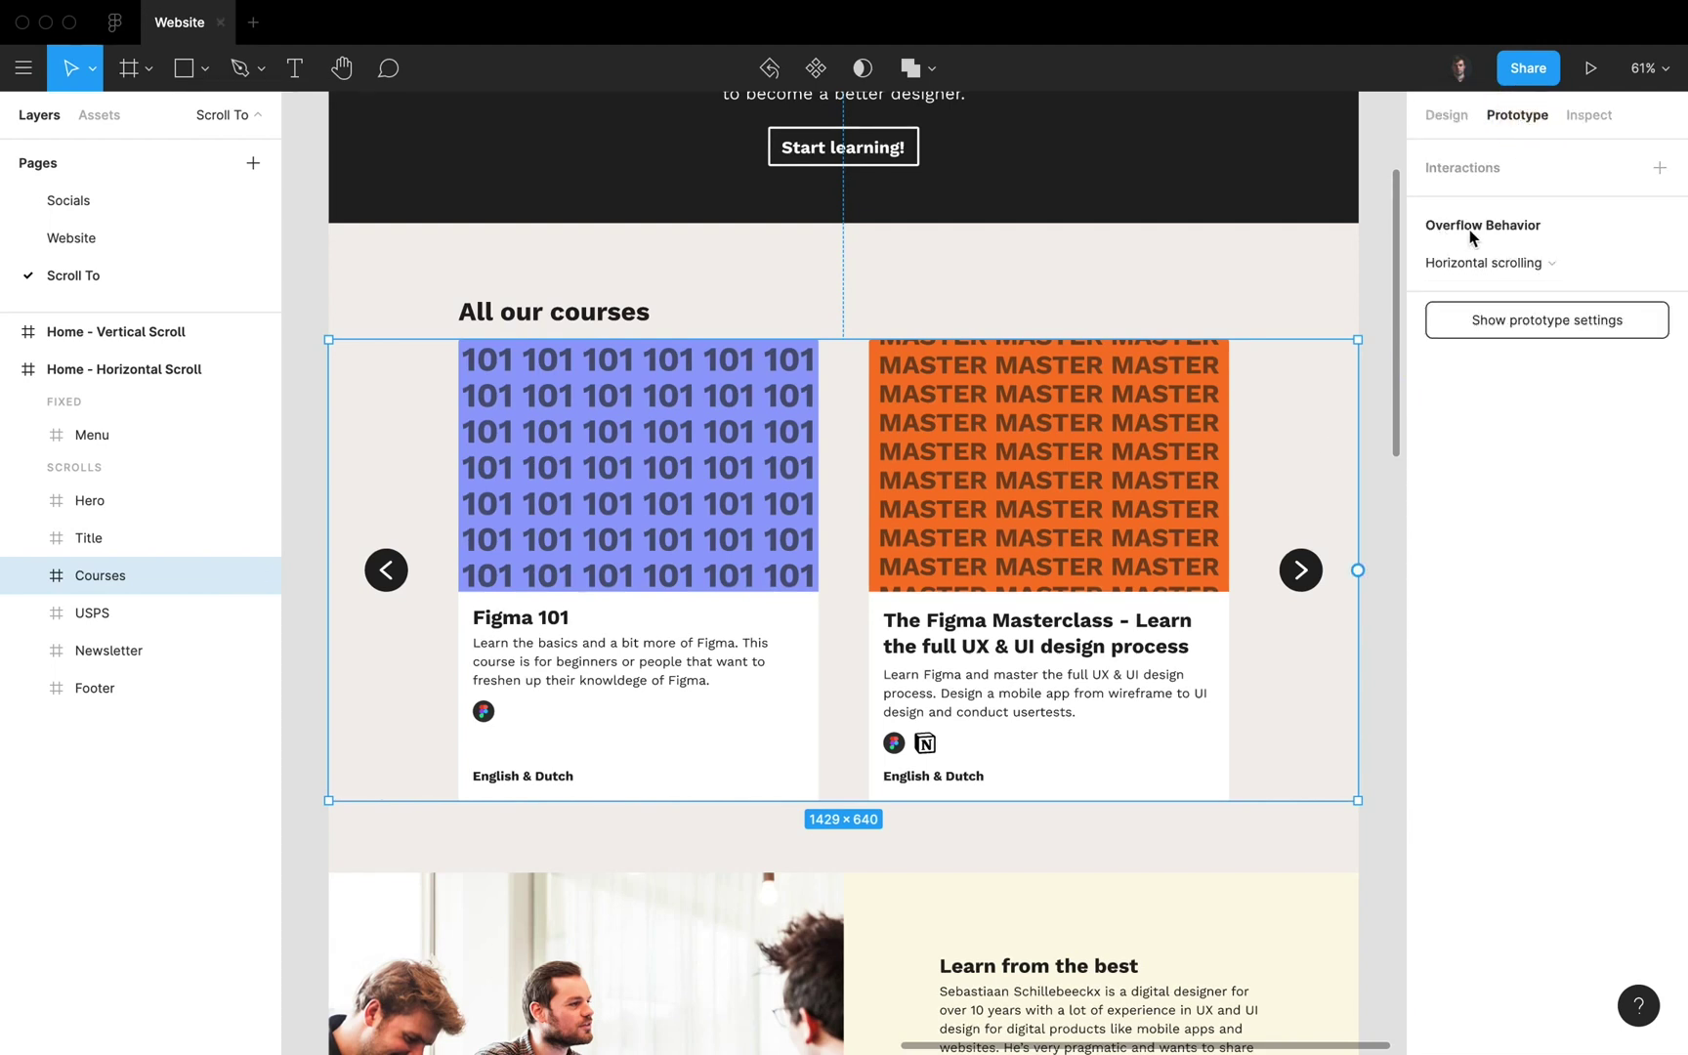
click(1509, 261)
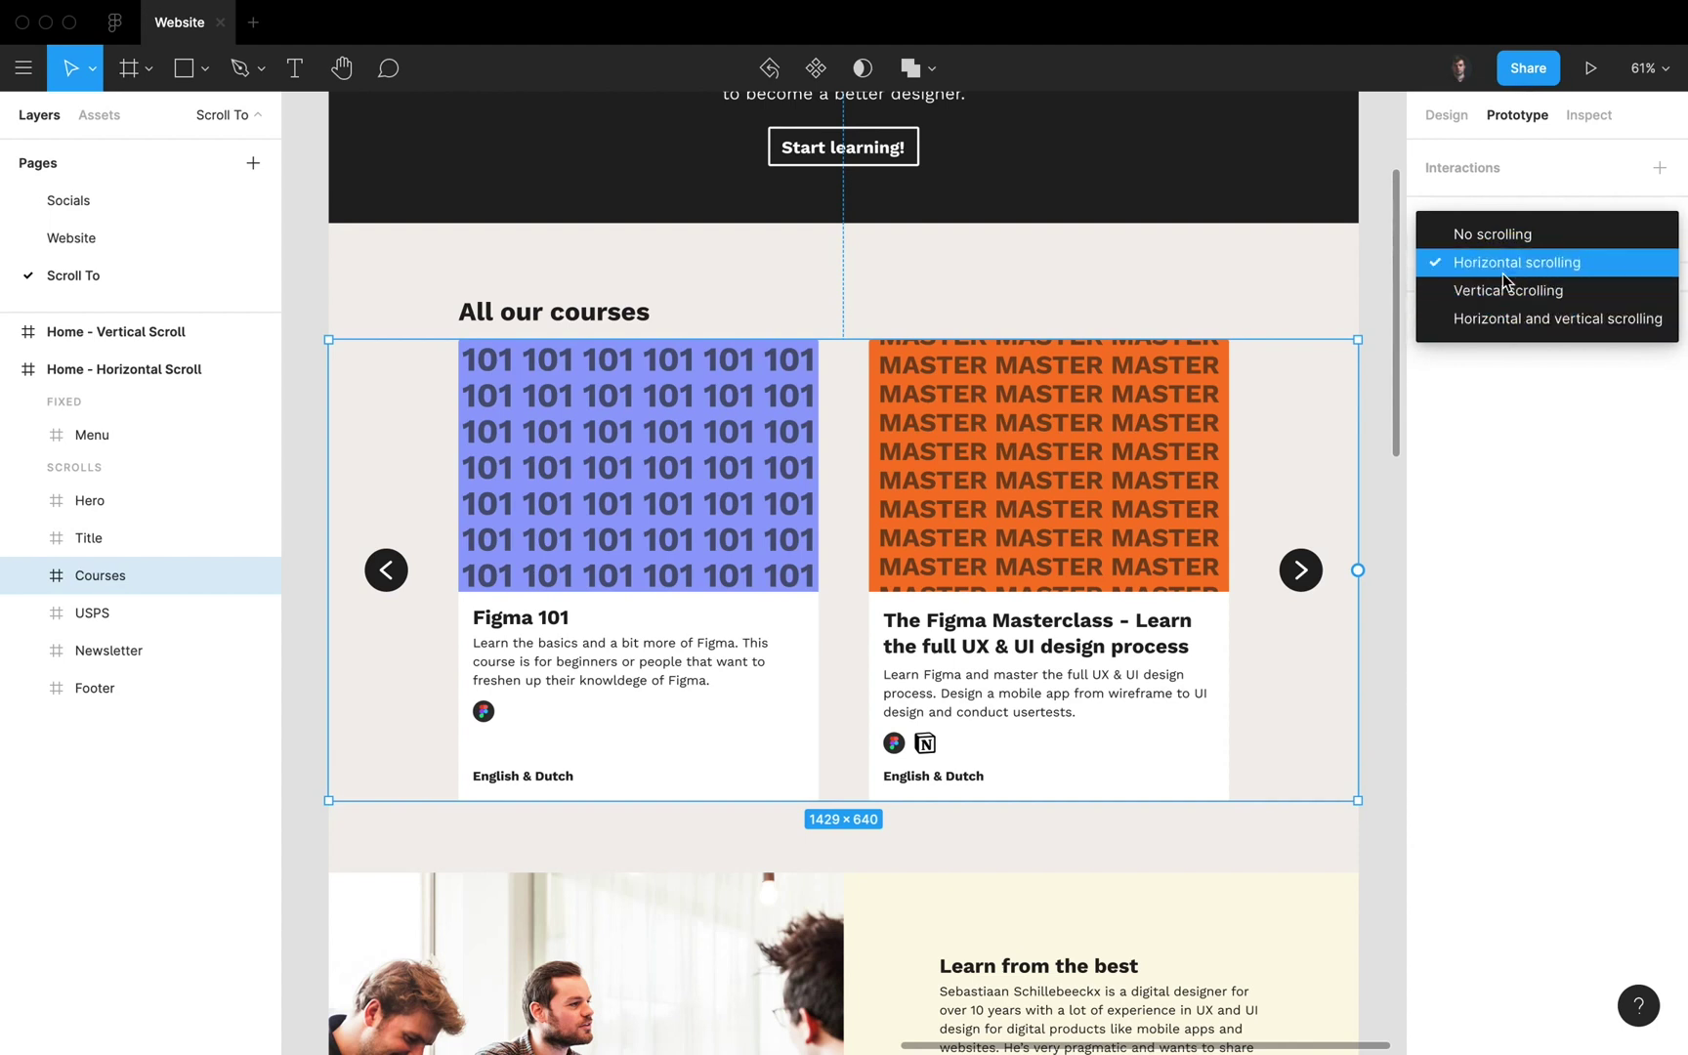
click(1502, 278)
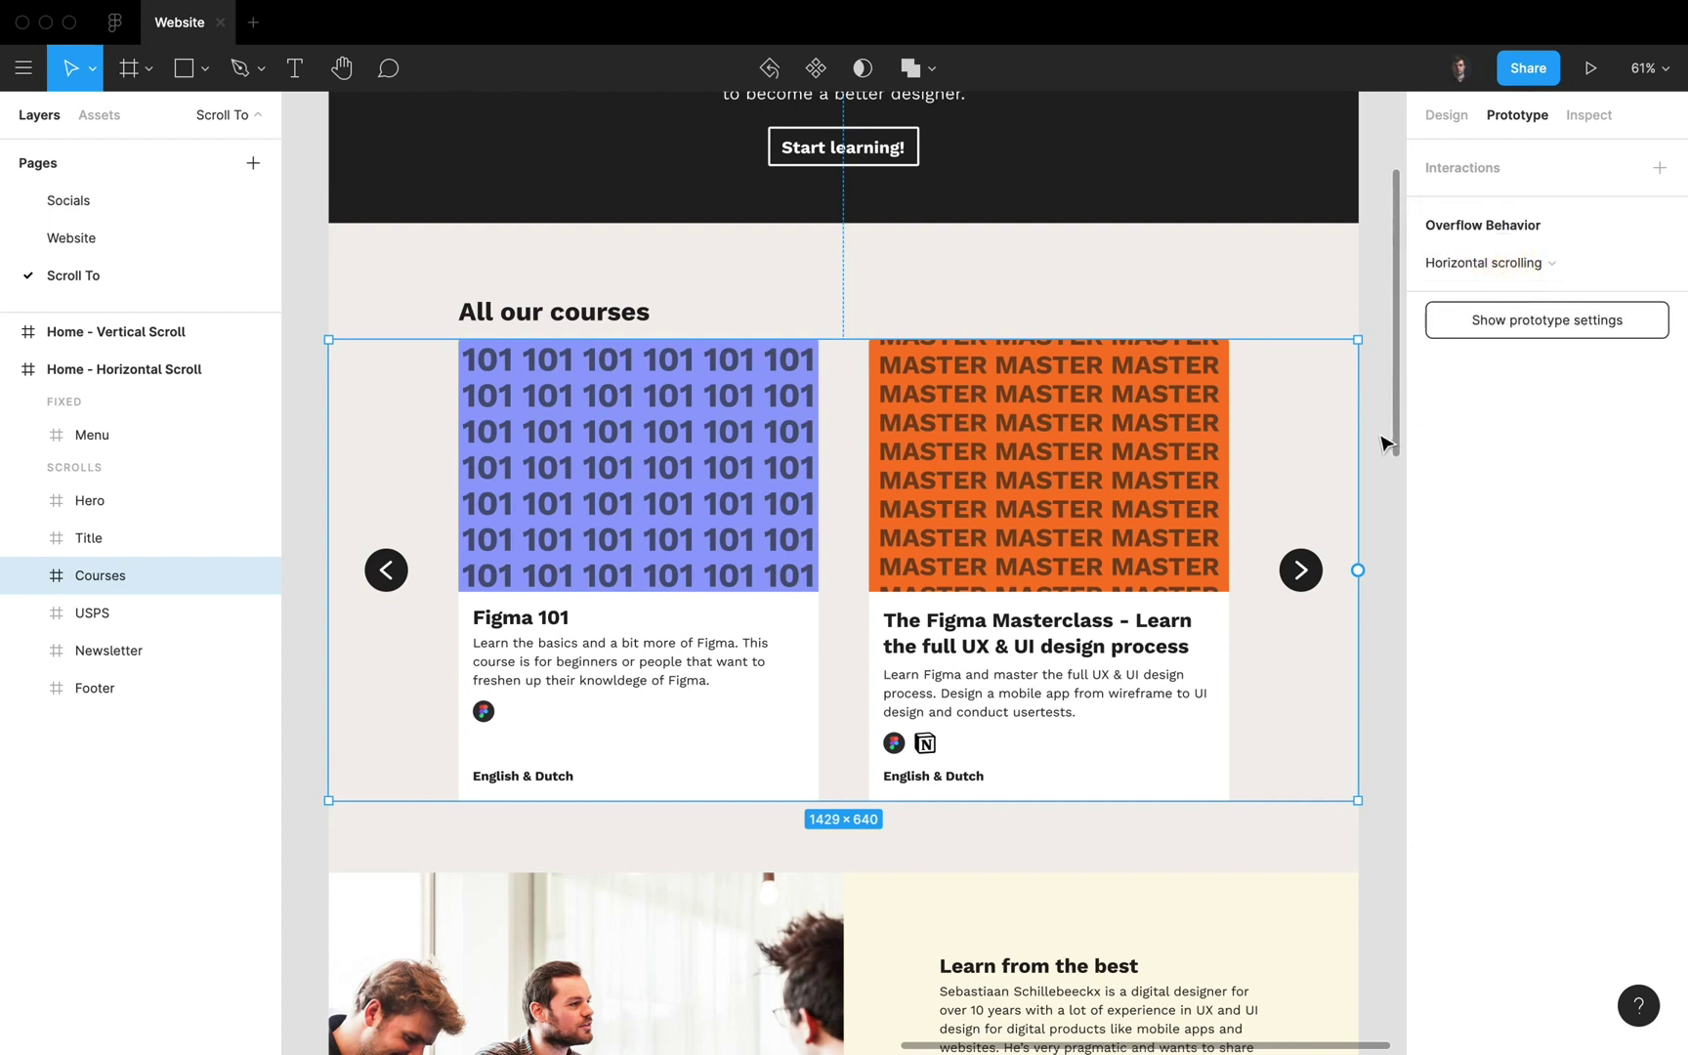
click(1383, 443)
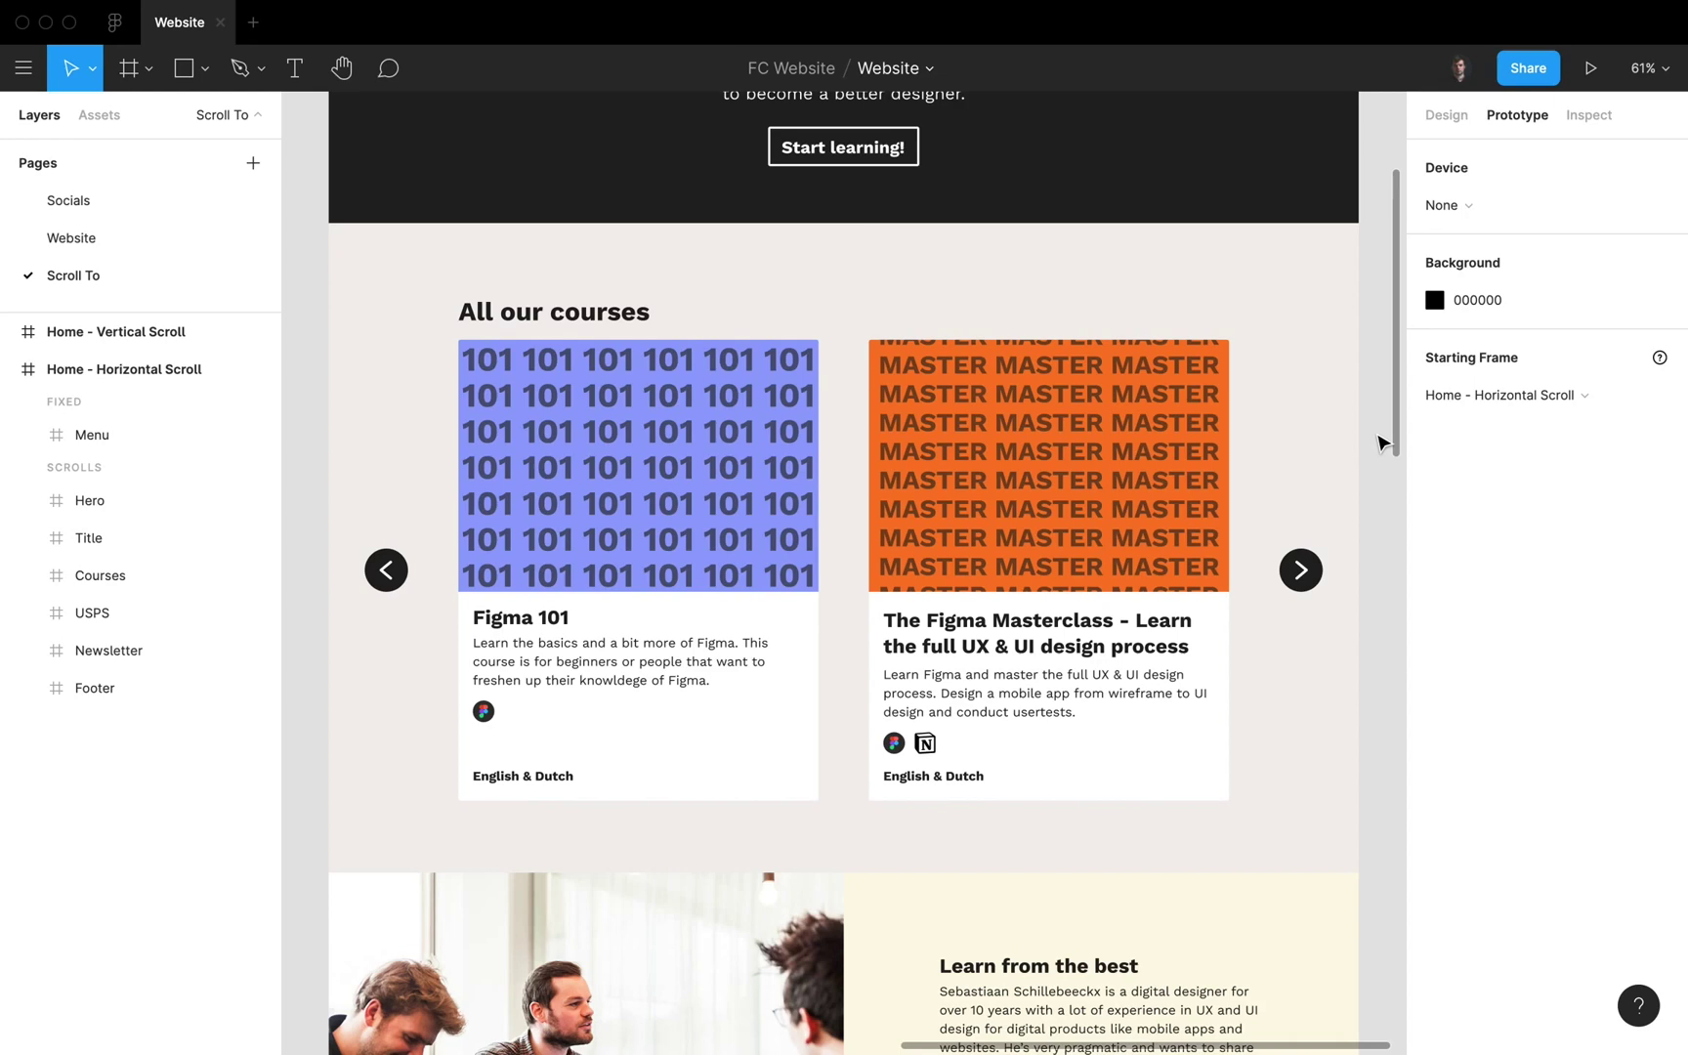
scroll(682, 611, down, 3)
Step: Link the right carousel arrow to scroll to BG with a 300ms duration
scroll(305, 490, left, 1)
click(153, 687)
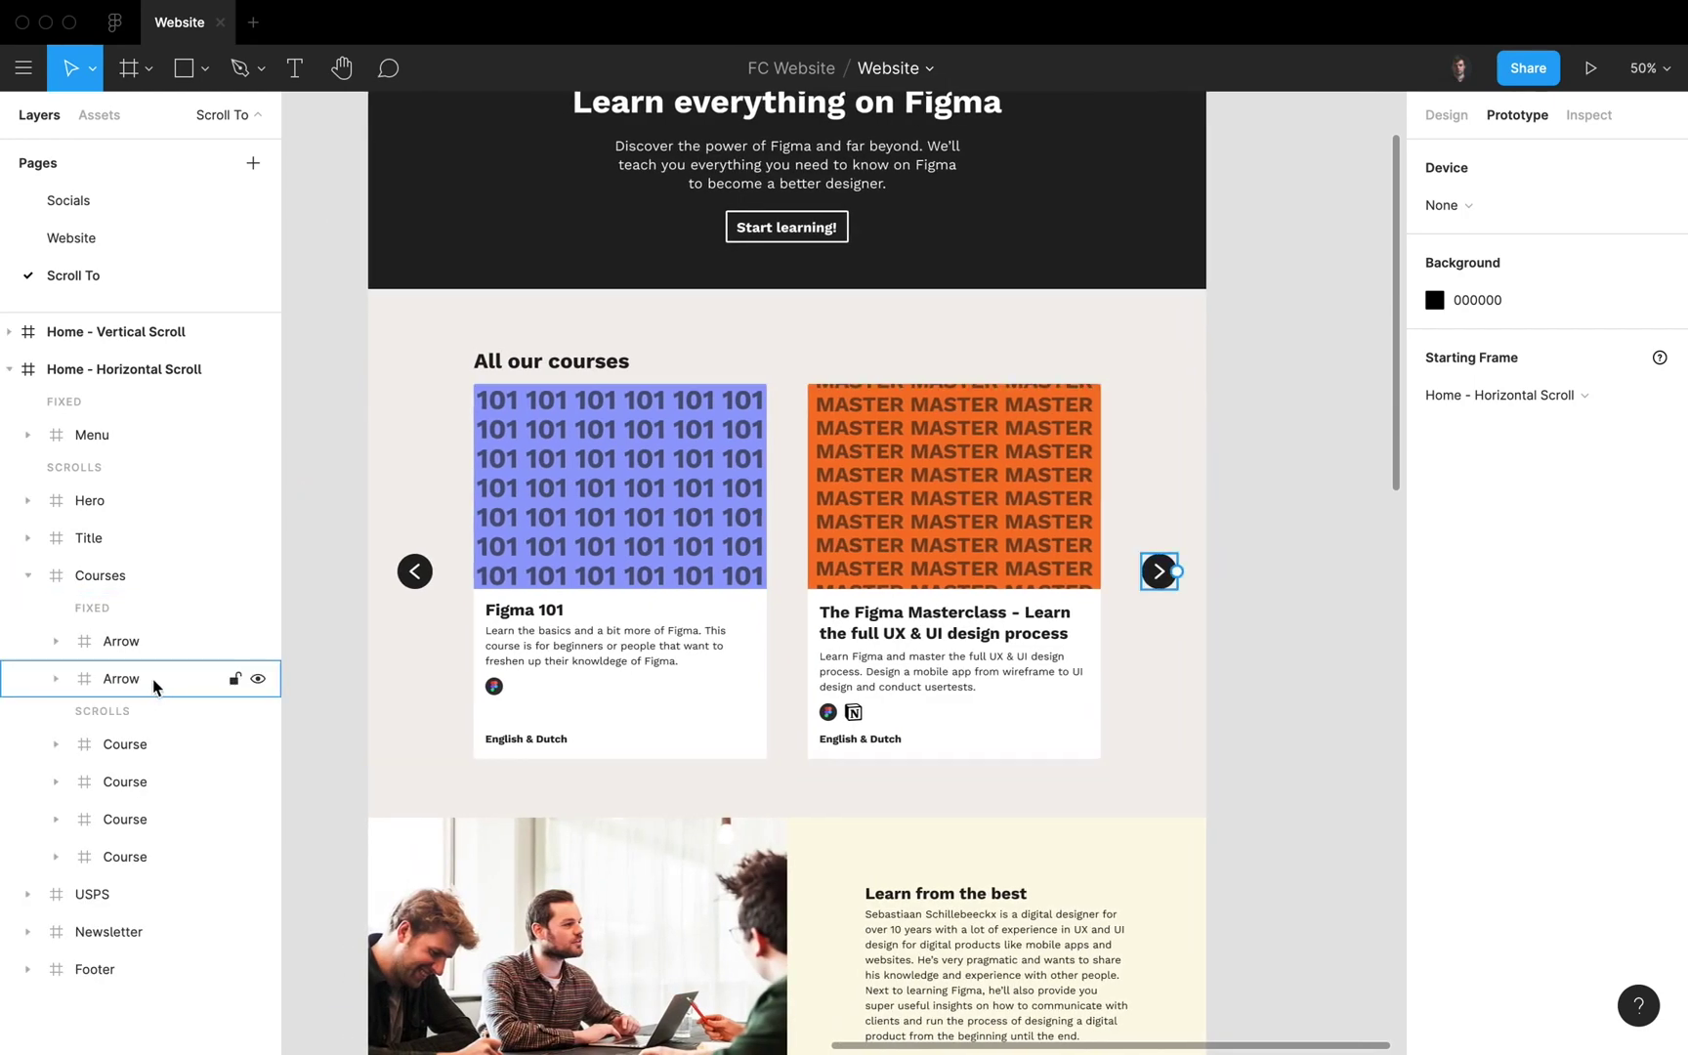
click(153, 687)
scroll(1158, 626, right, 10)
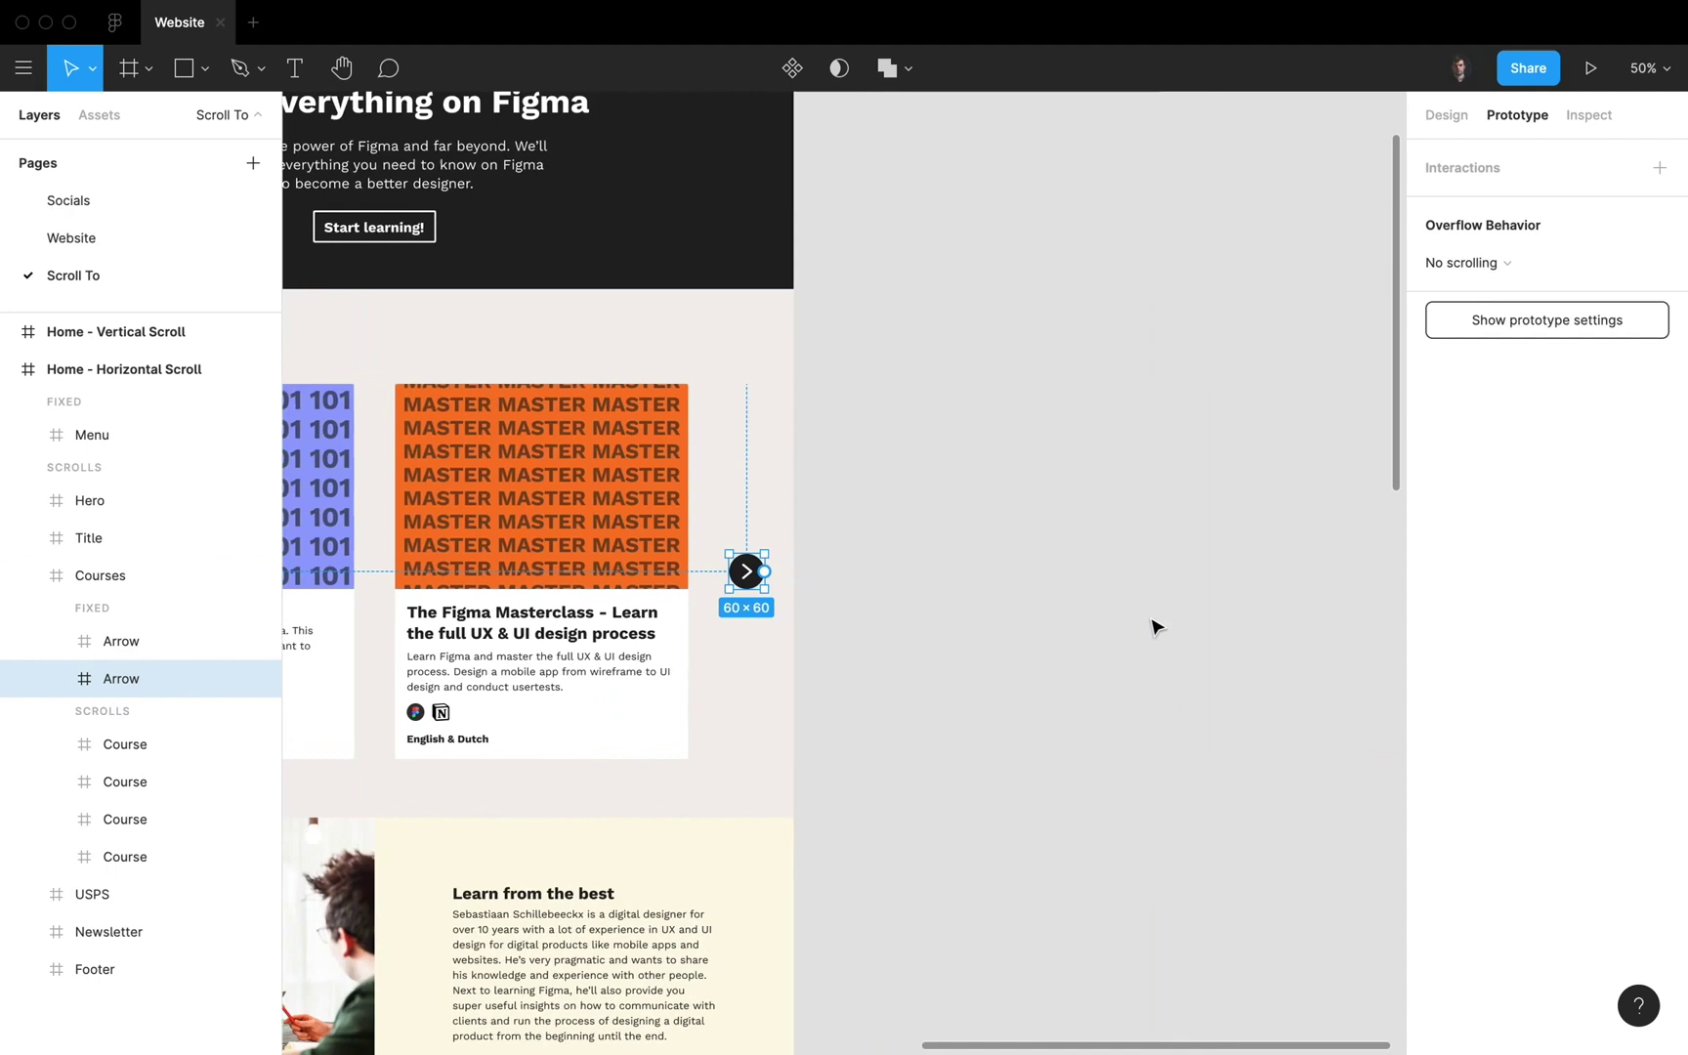
drag(382, 571, 752, 606)
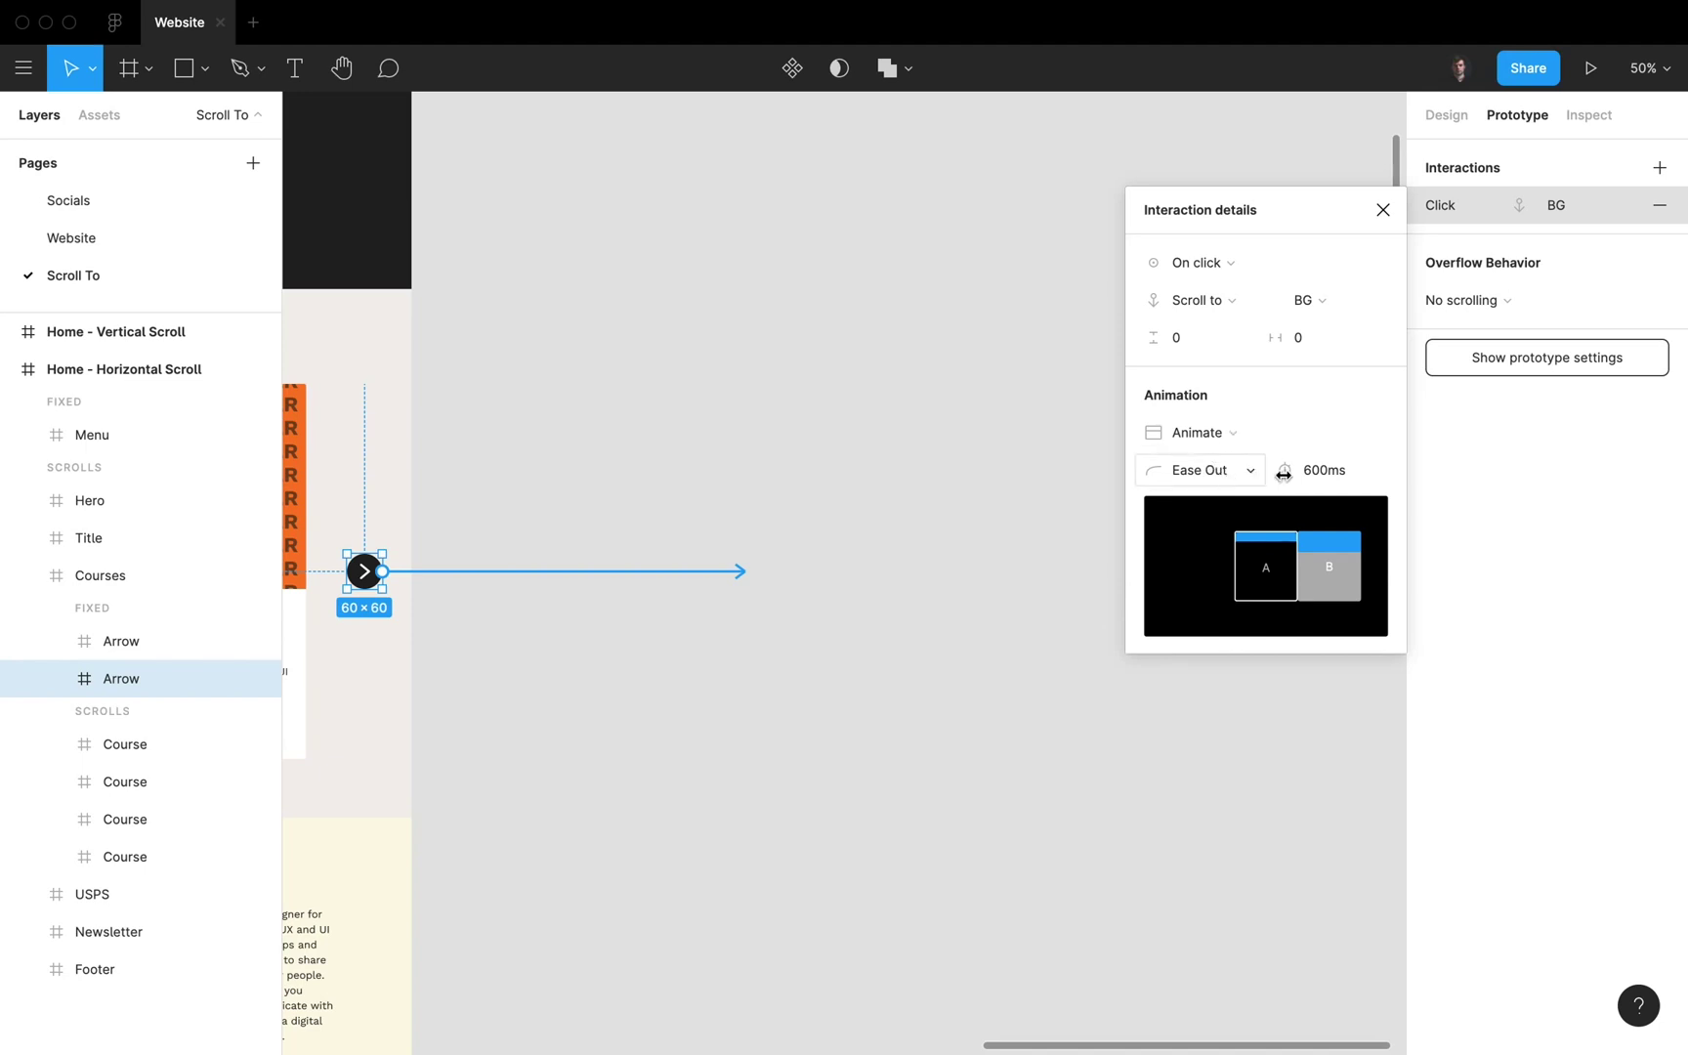
click(1335, 472)
text(4)
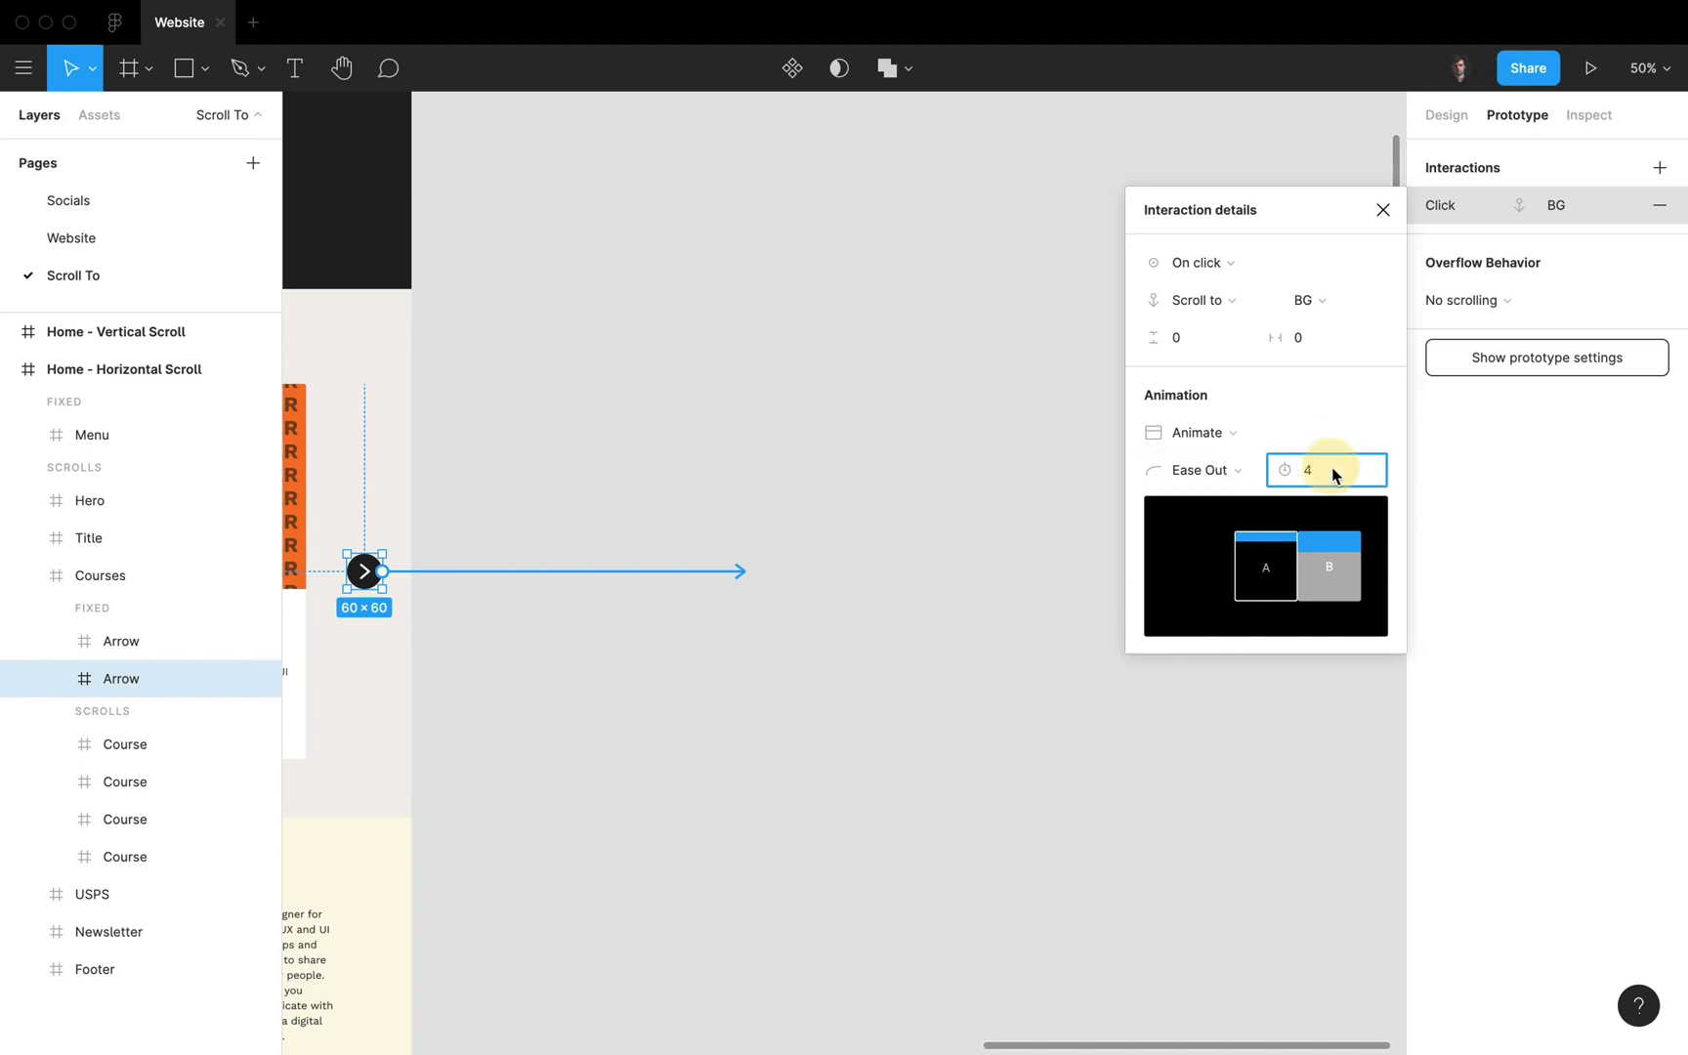
key(BackSpace)
text(300ms)
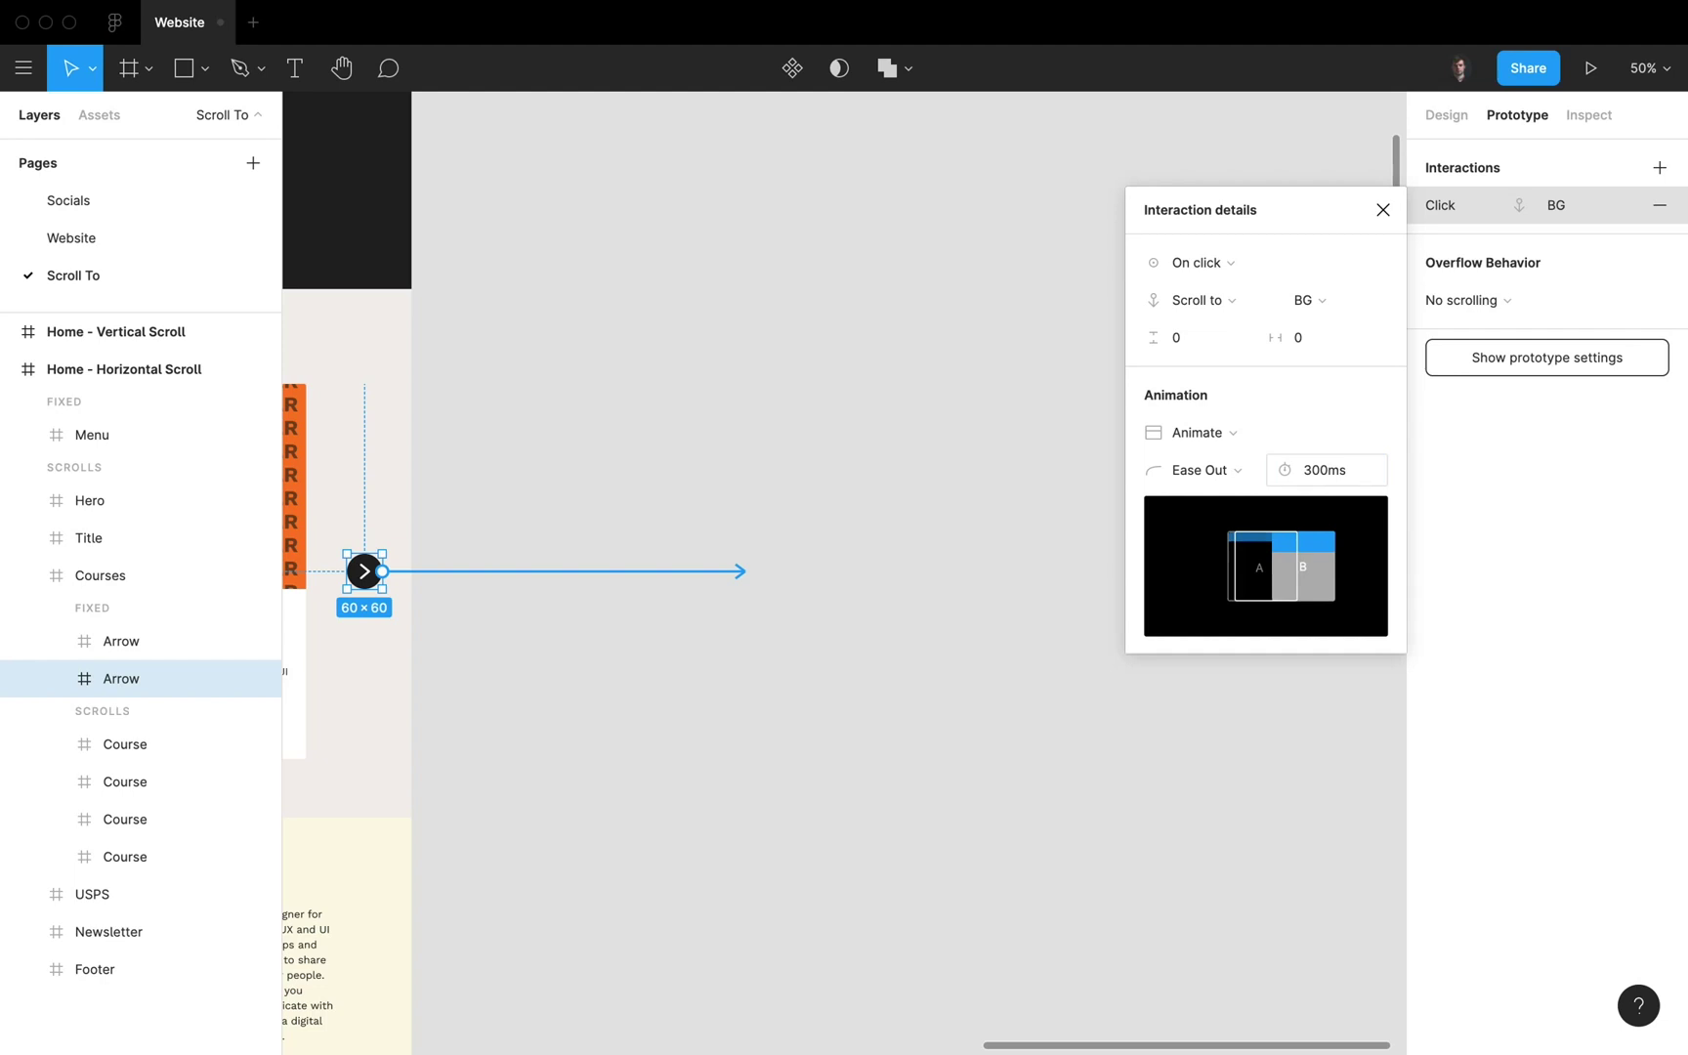
key(Return)
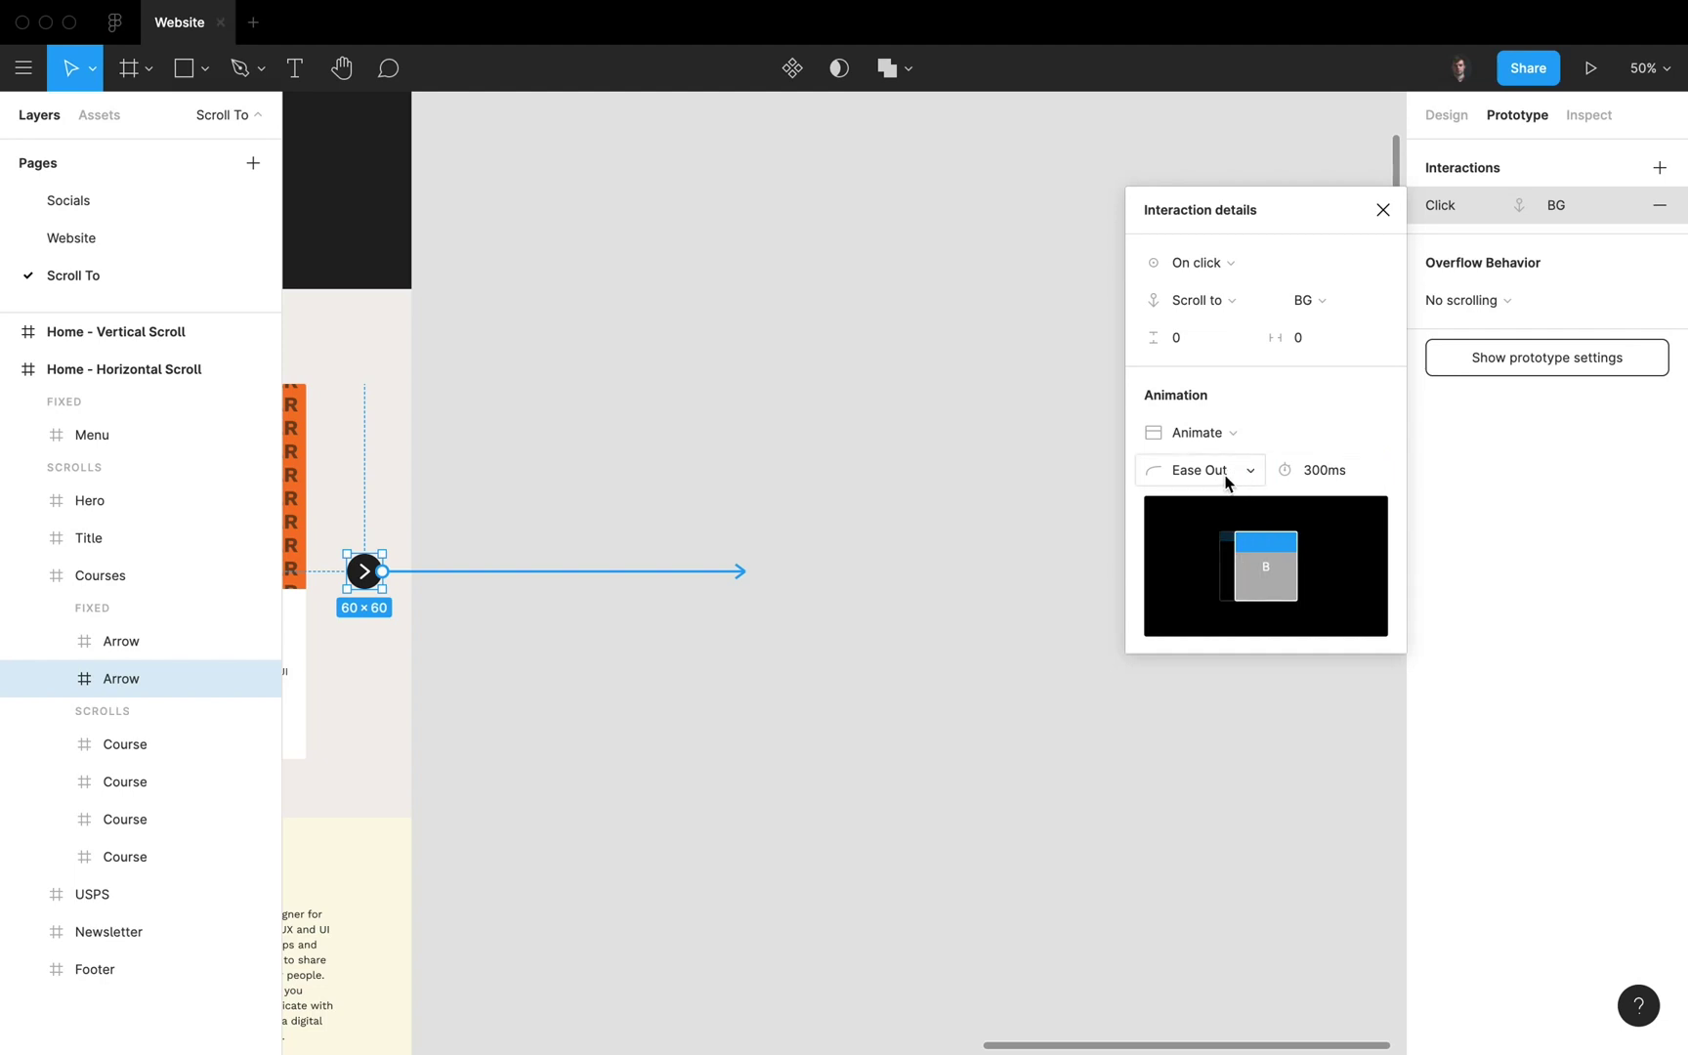
click(862, 864)
Step: Test the carousel arrows in the prototype preview, then return to the editor
scroll(871, 863, left, 10)
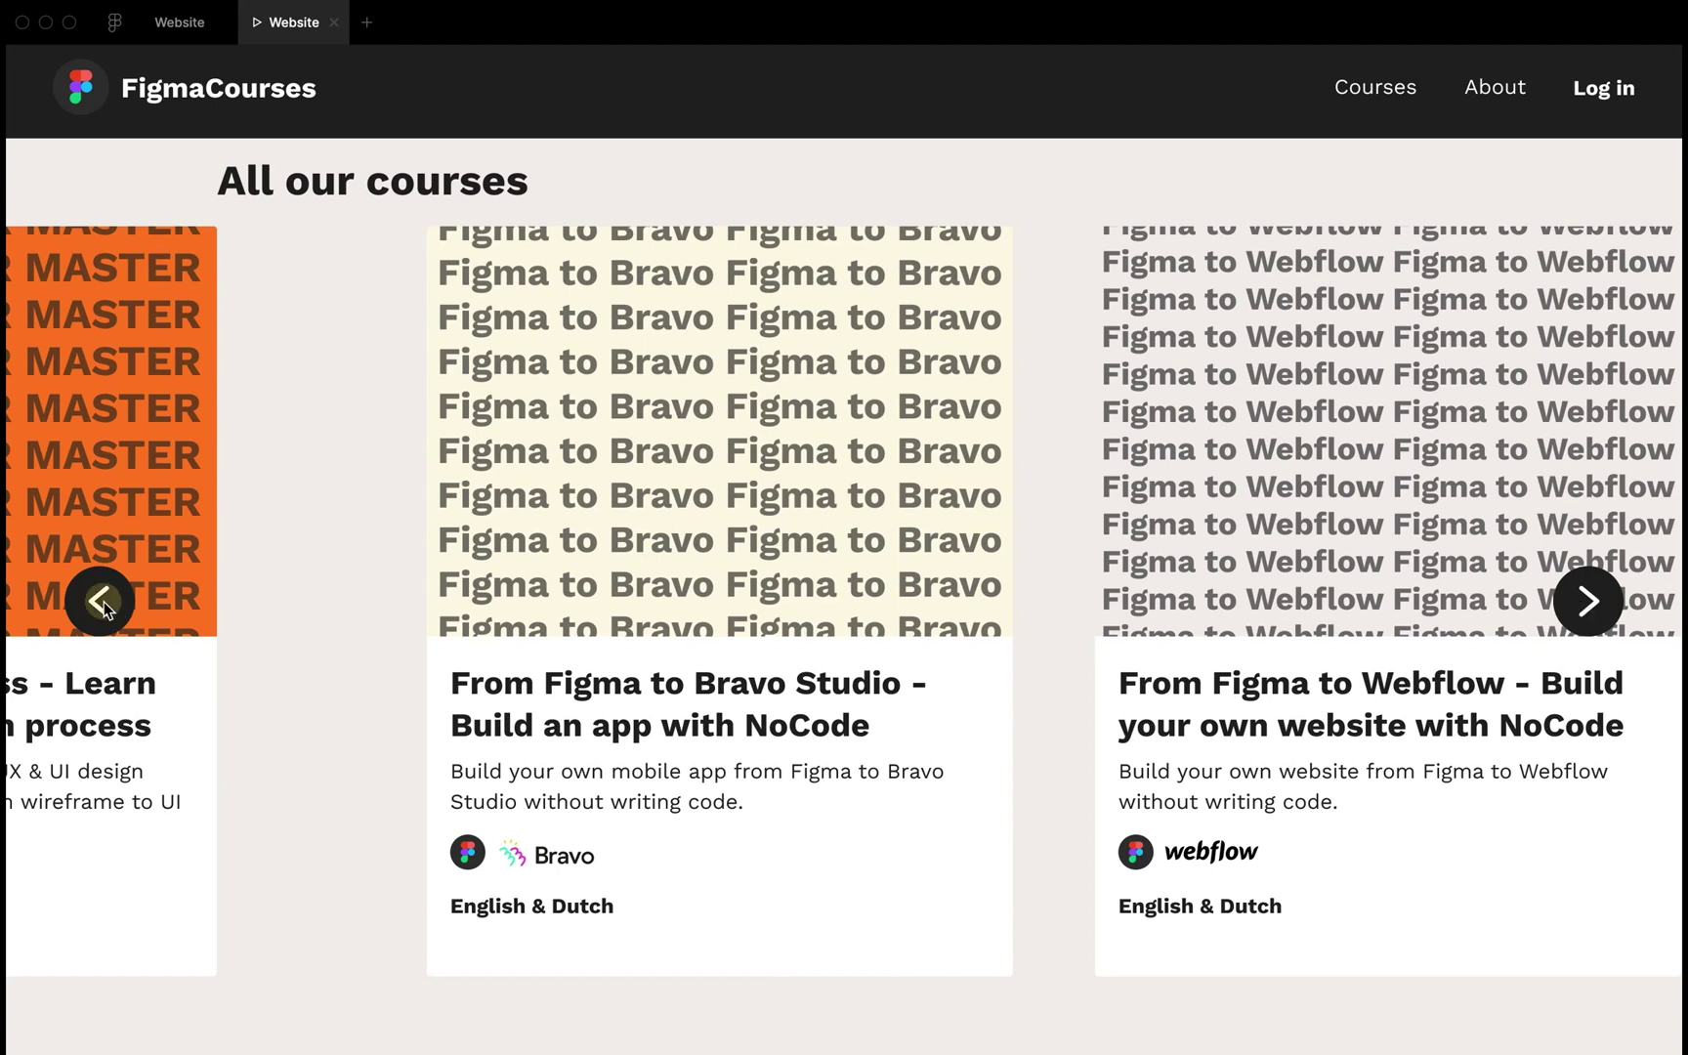
click(1672, 636)
click(180, 22)
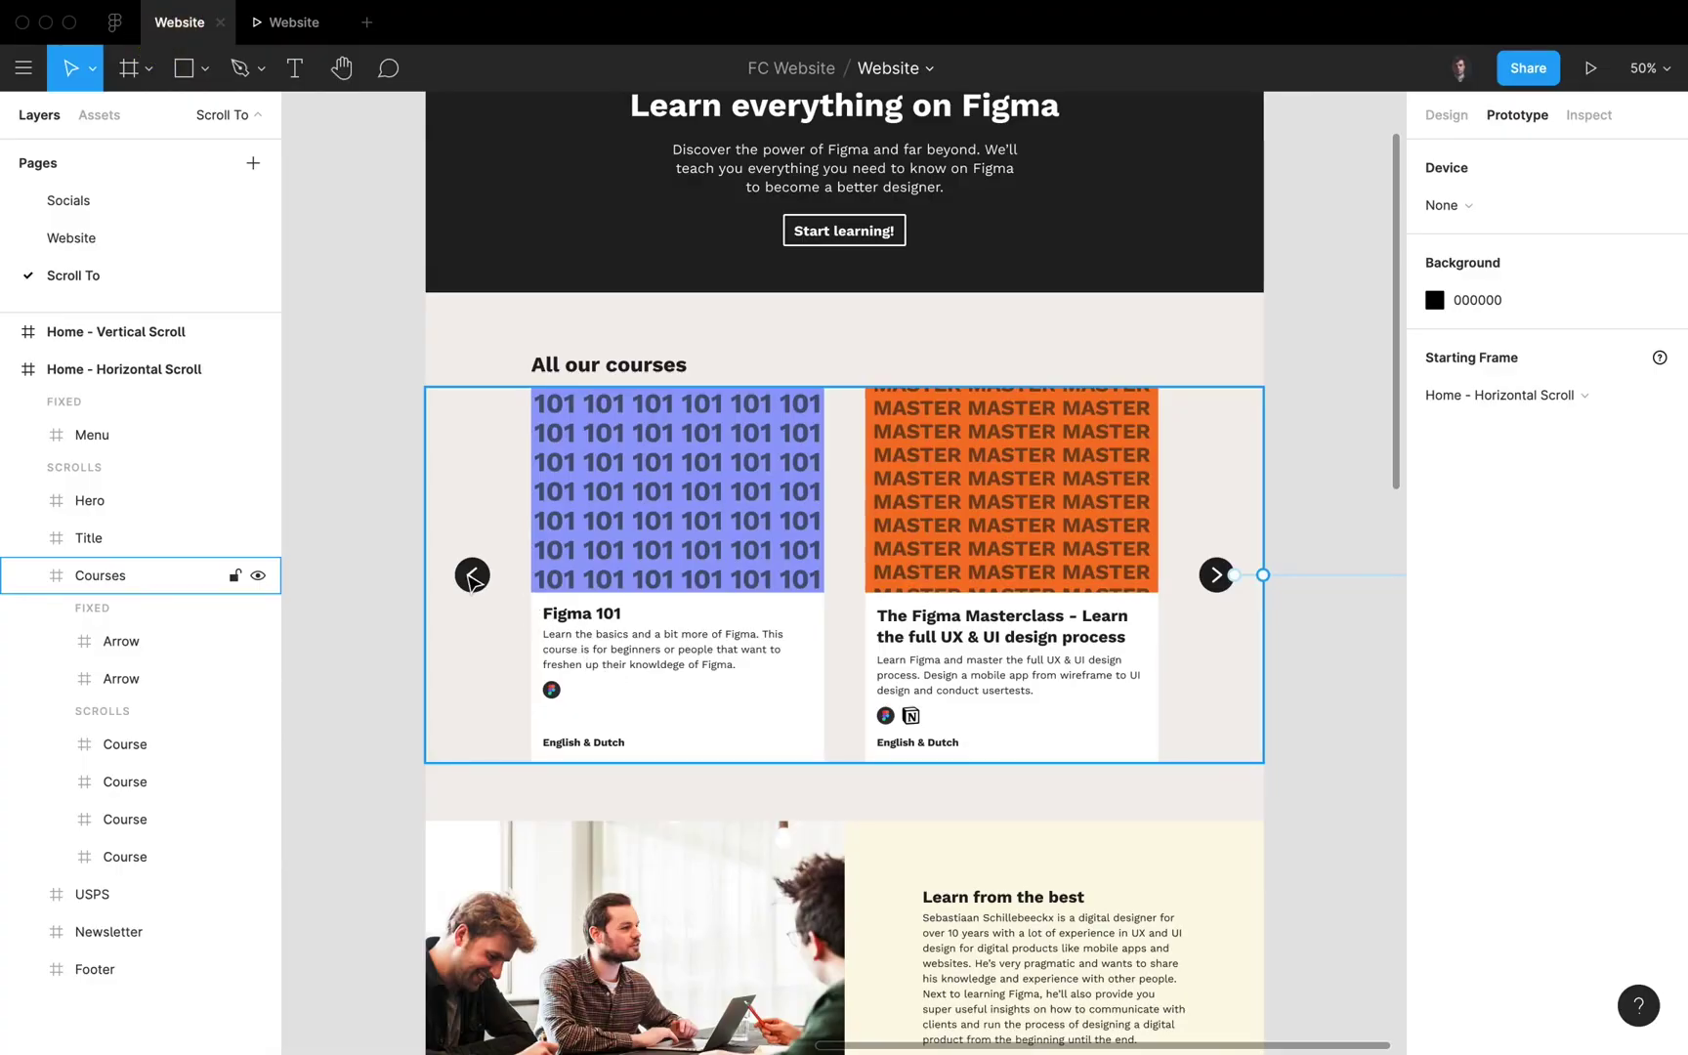
Step: Link the left carousel arrow to scroll to the Figma 101 card
click(472, 576)
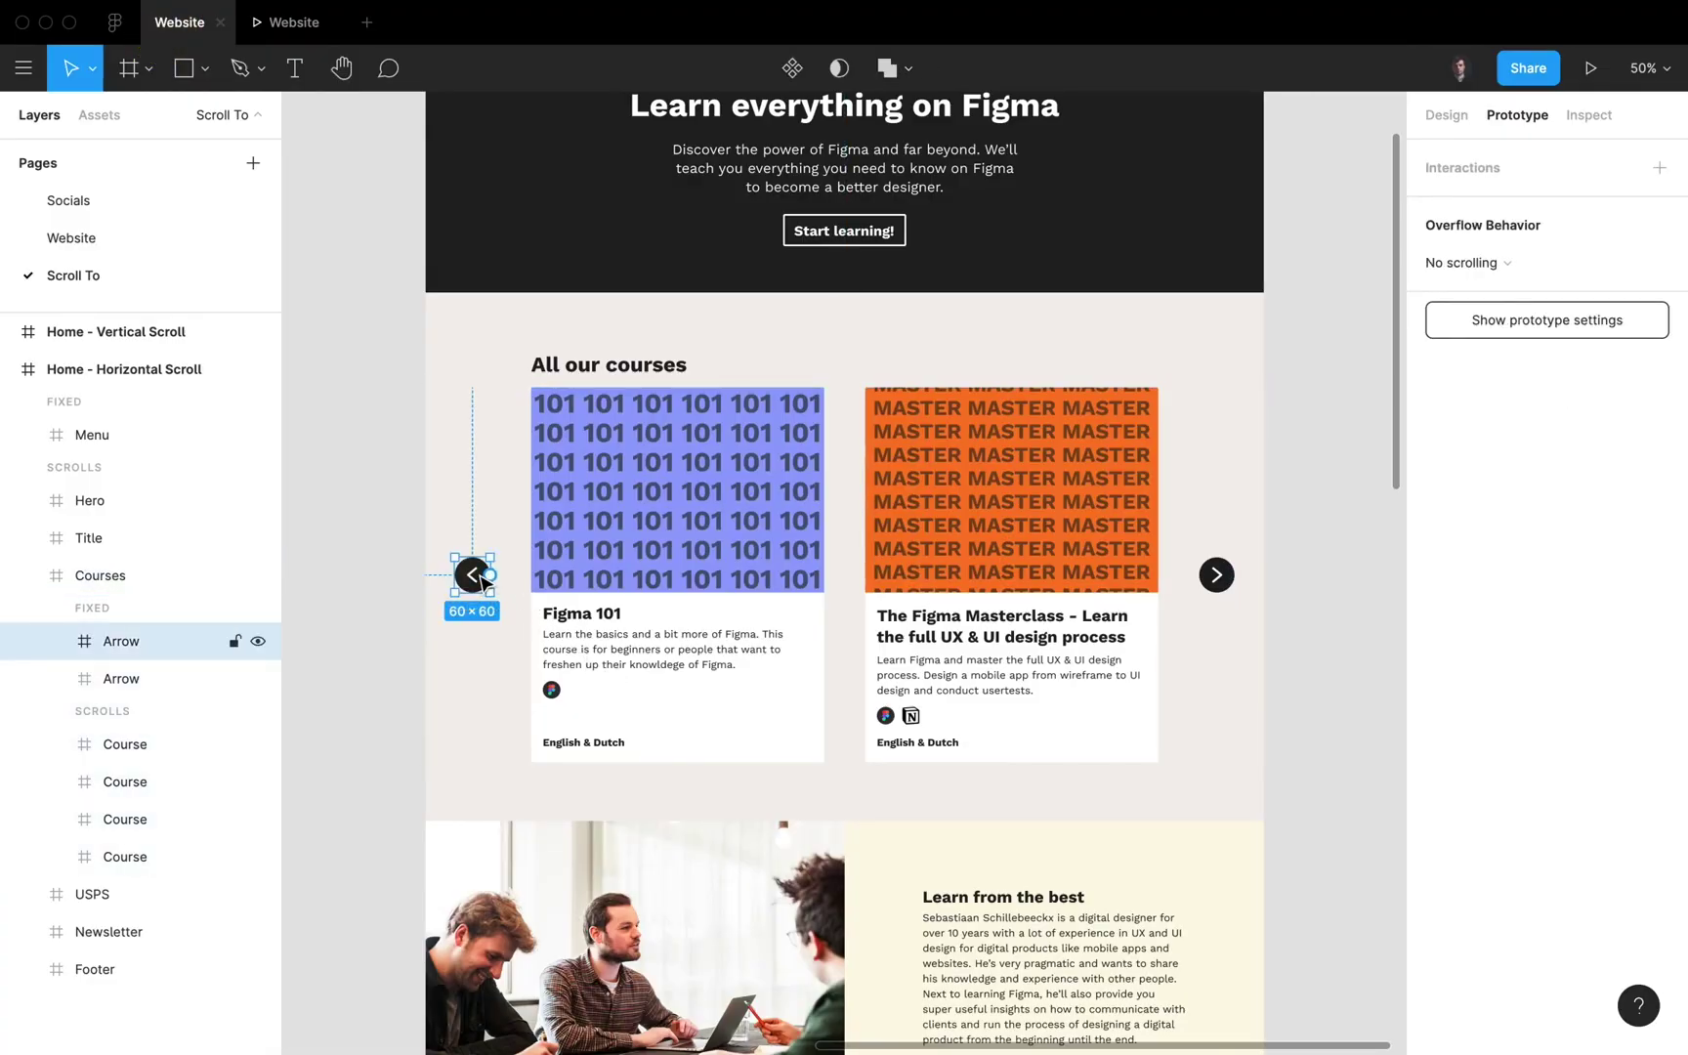
drag(489, 575, 539, 586)
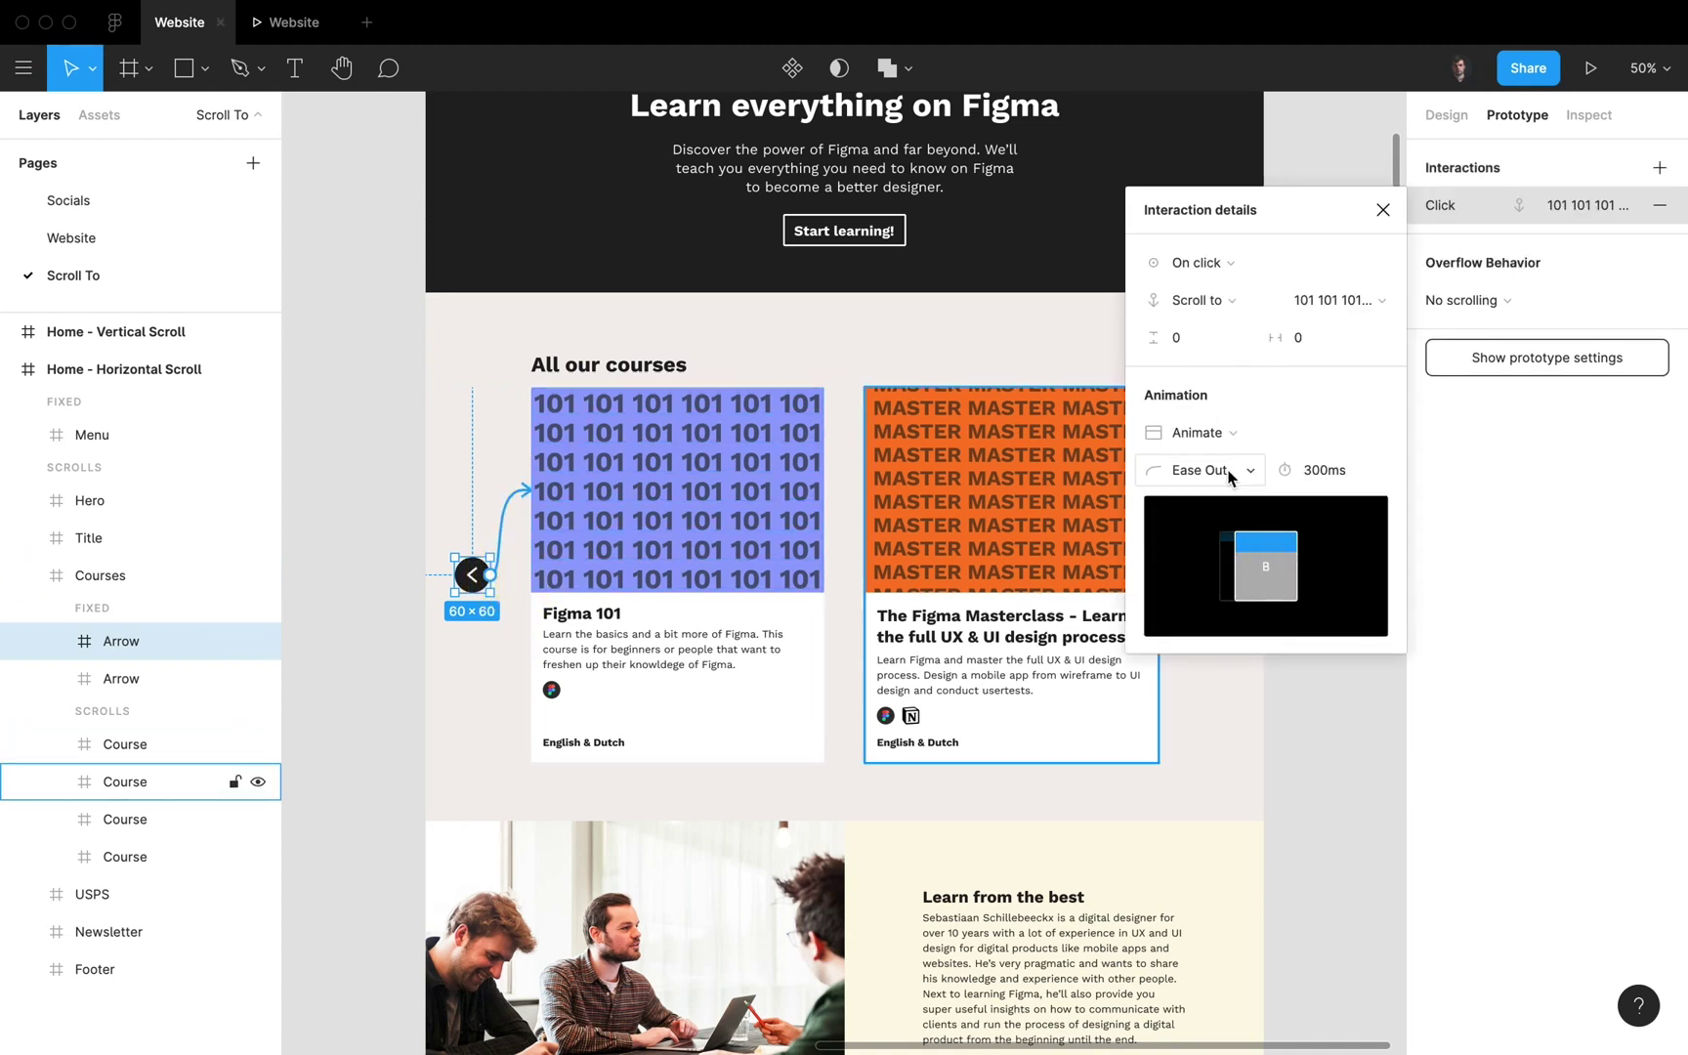
click(1378, 211)
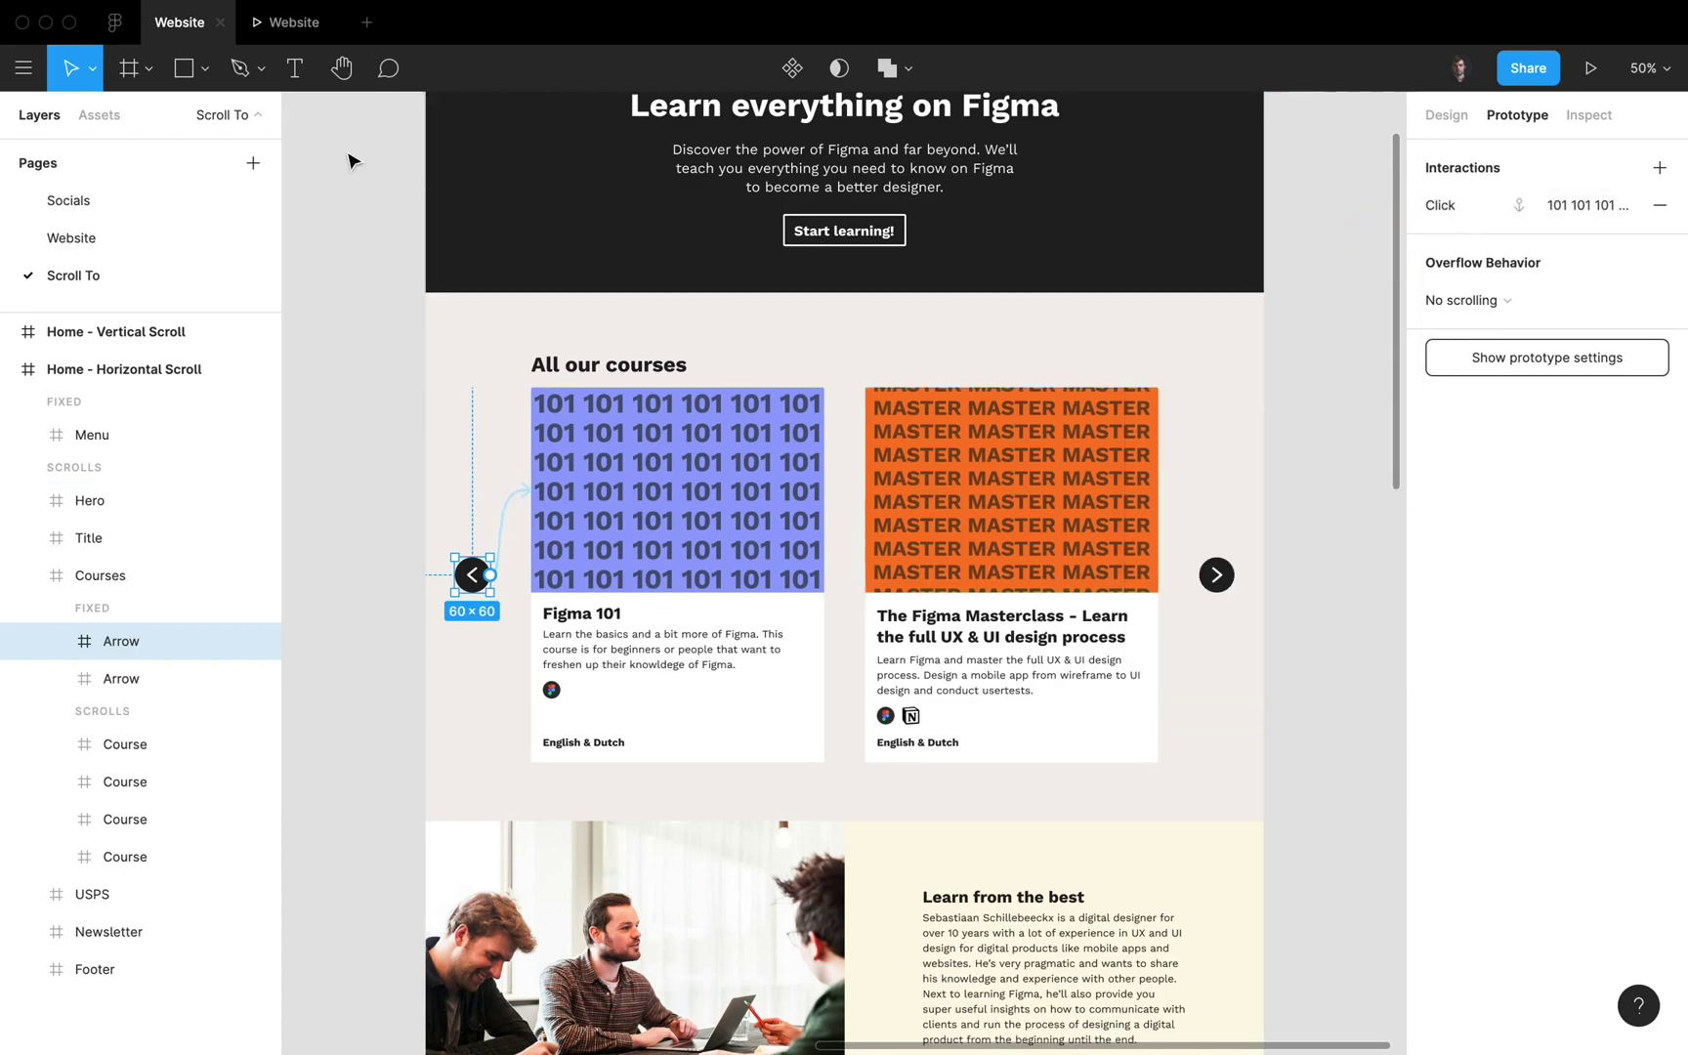
Step: Preview the prototype, click the left arrow to scroll back, and return to the editor
click(293, 22)
click(100, 601)
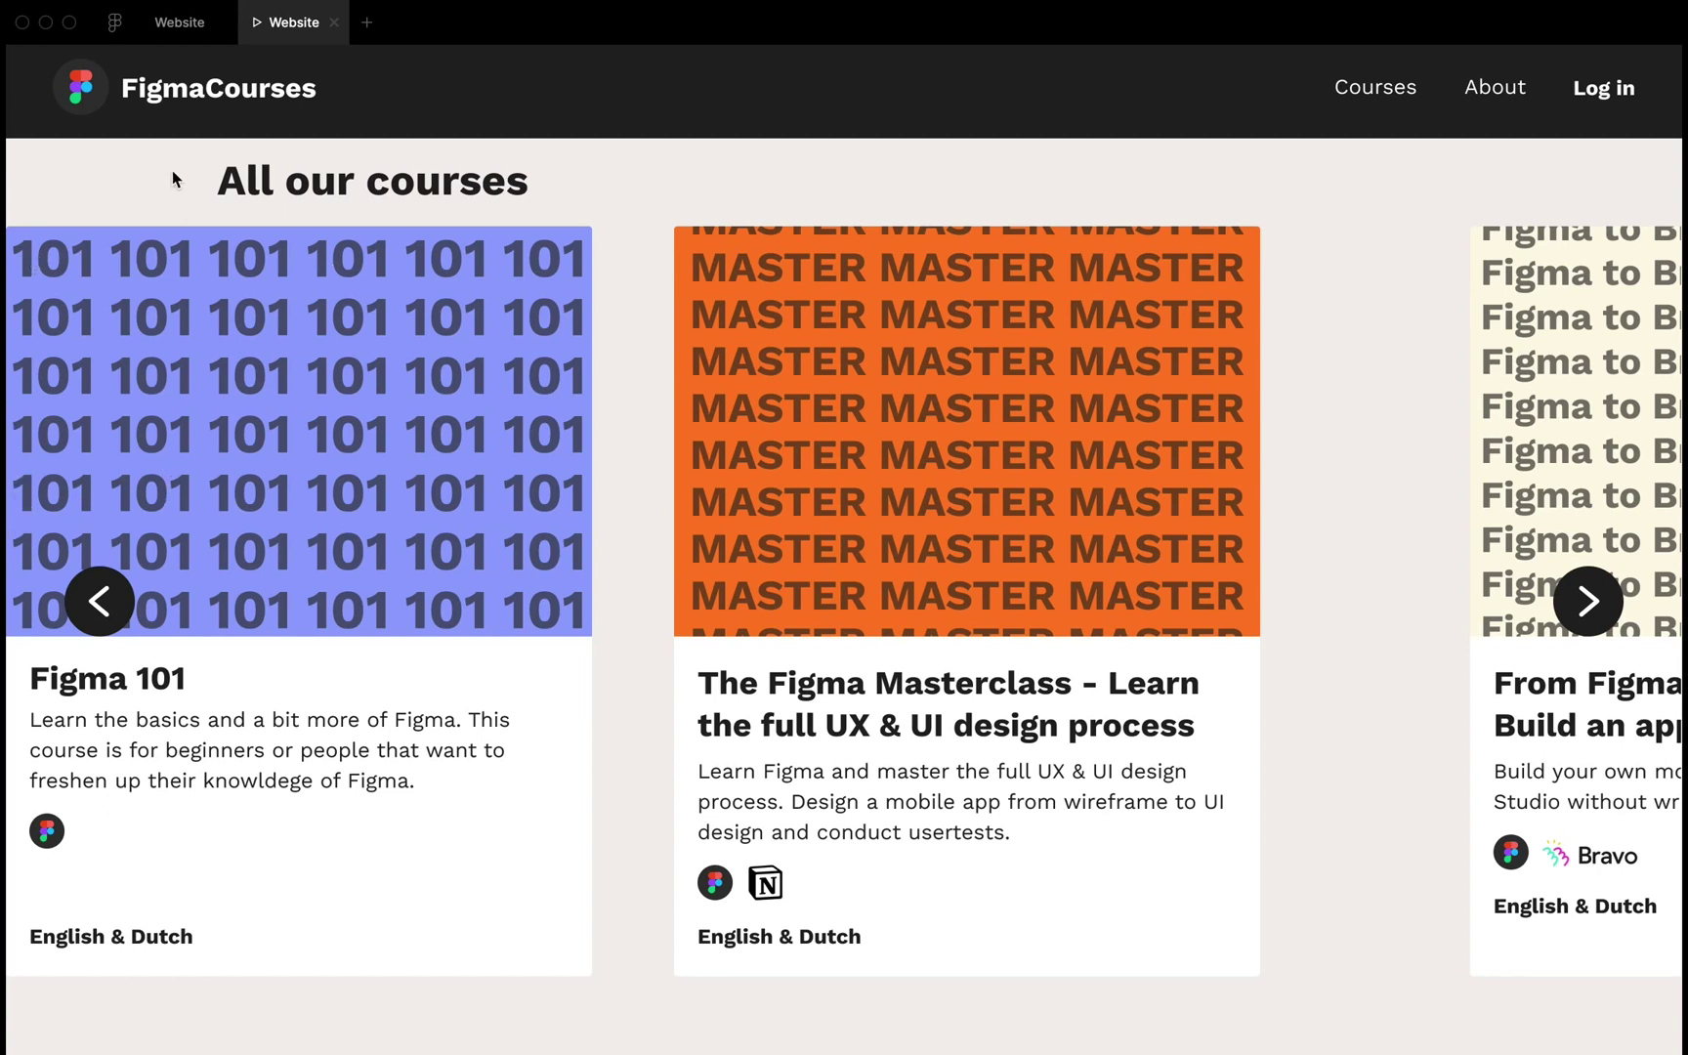
click(180, 23)
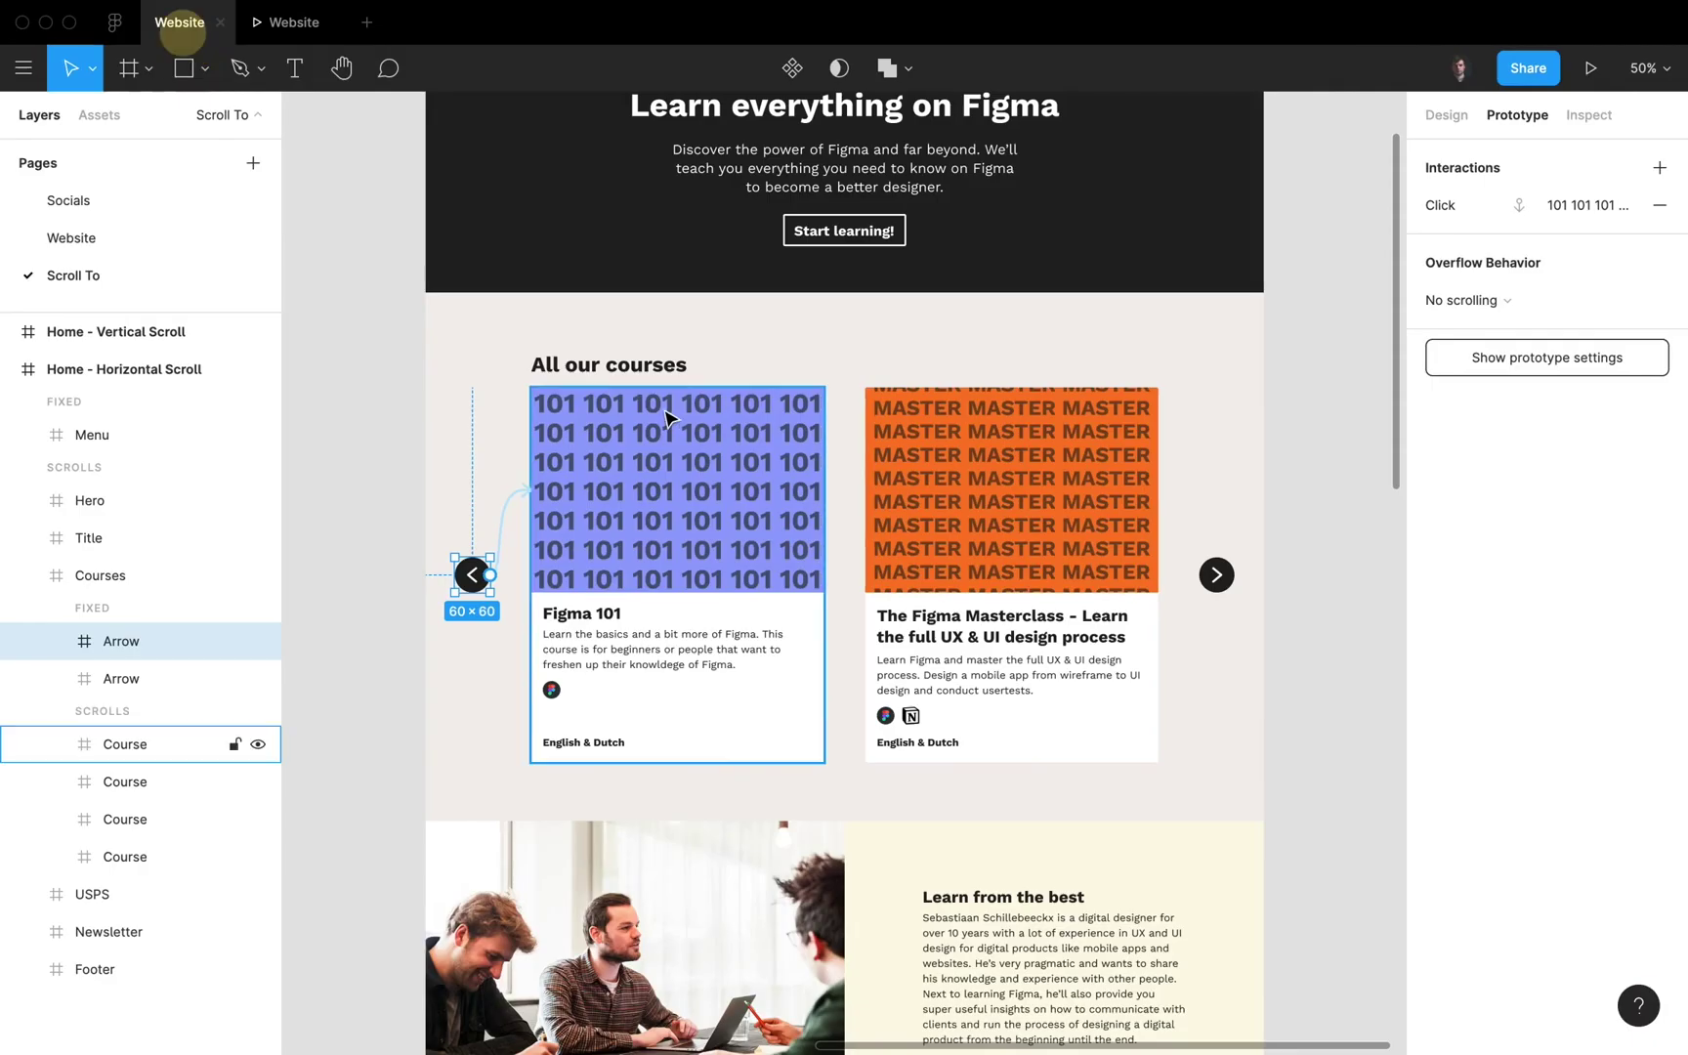
Step: Reconnect the left arrow to the Figma 101 card with a -290 horizontal scroll offset
click(171, 747)
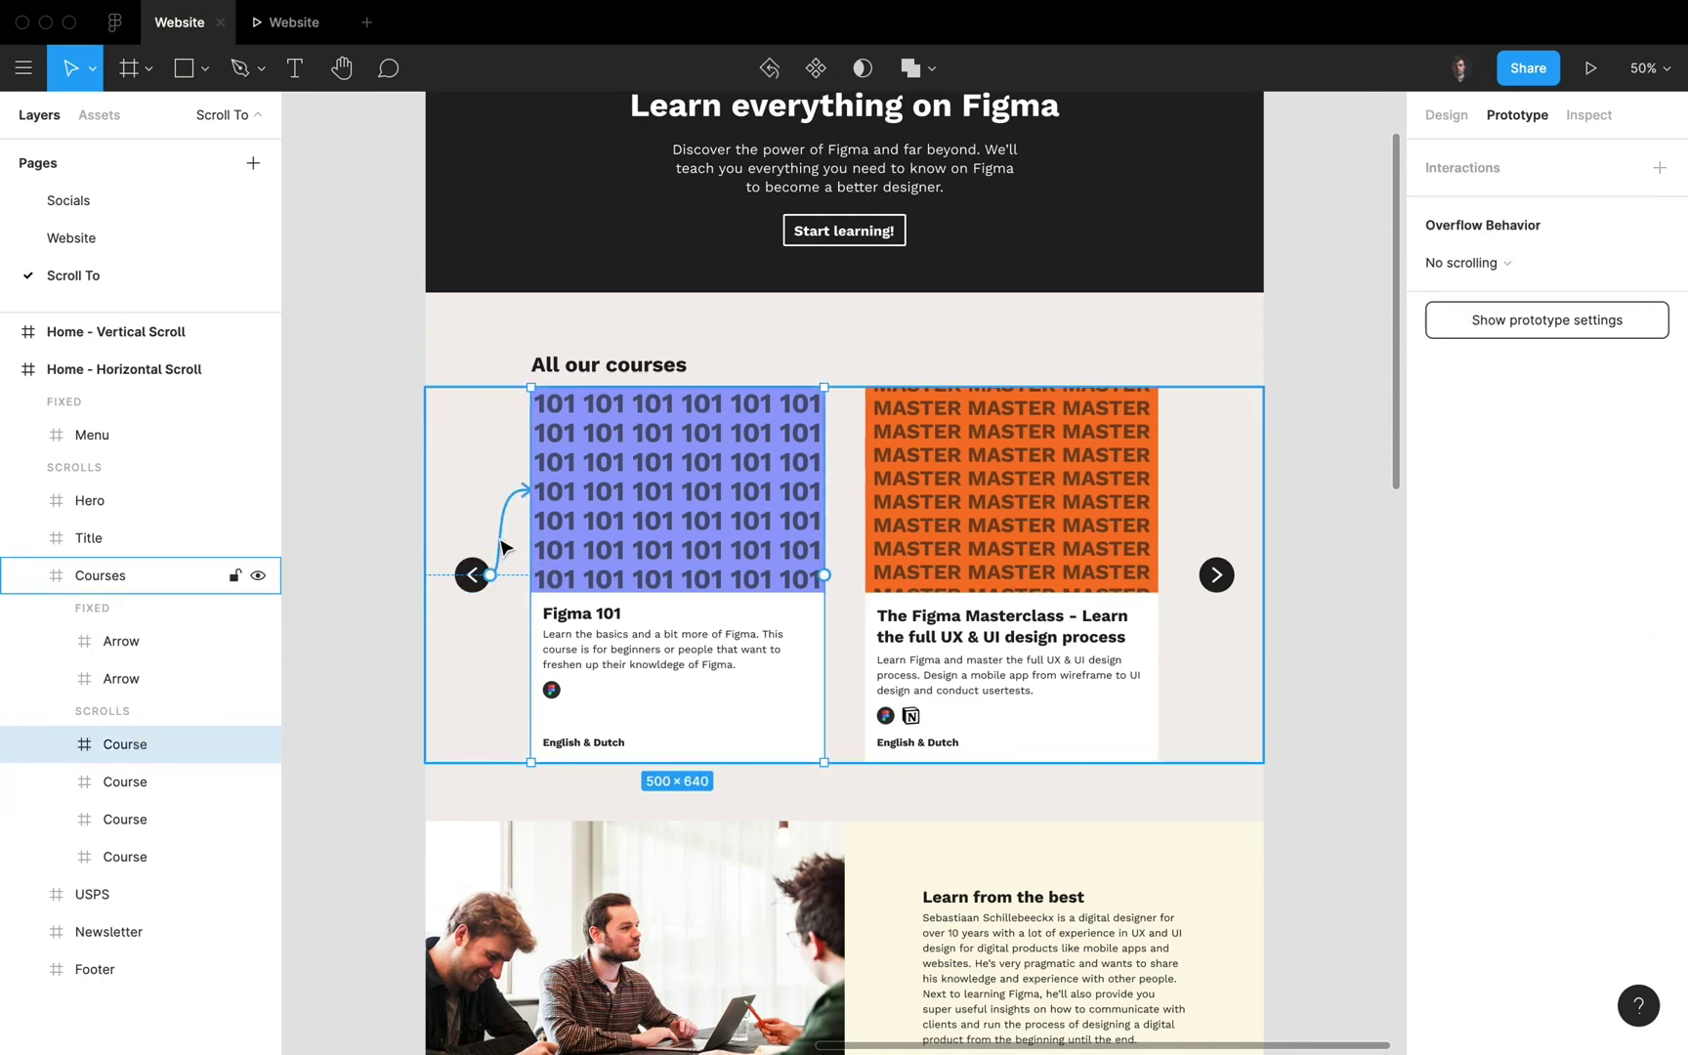
drag(501, 547, 498, 543)
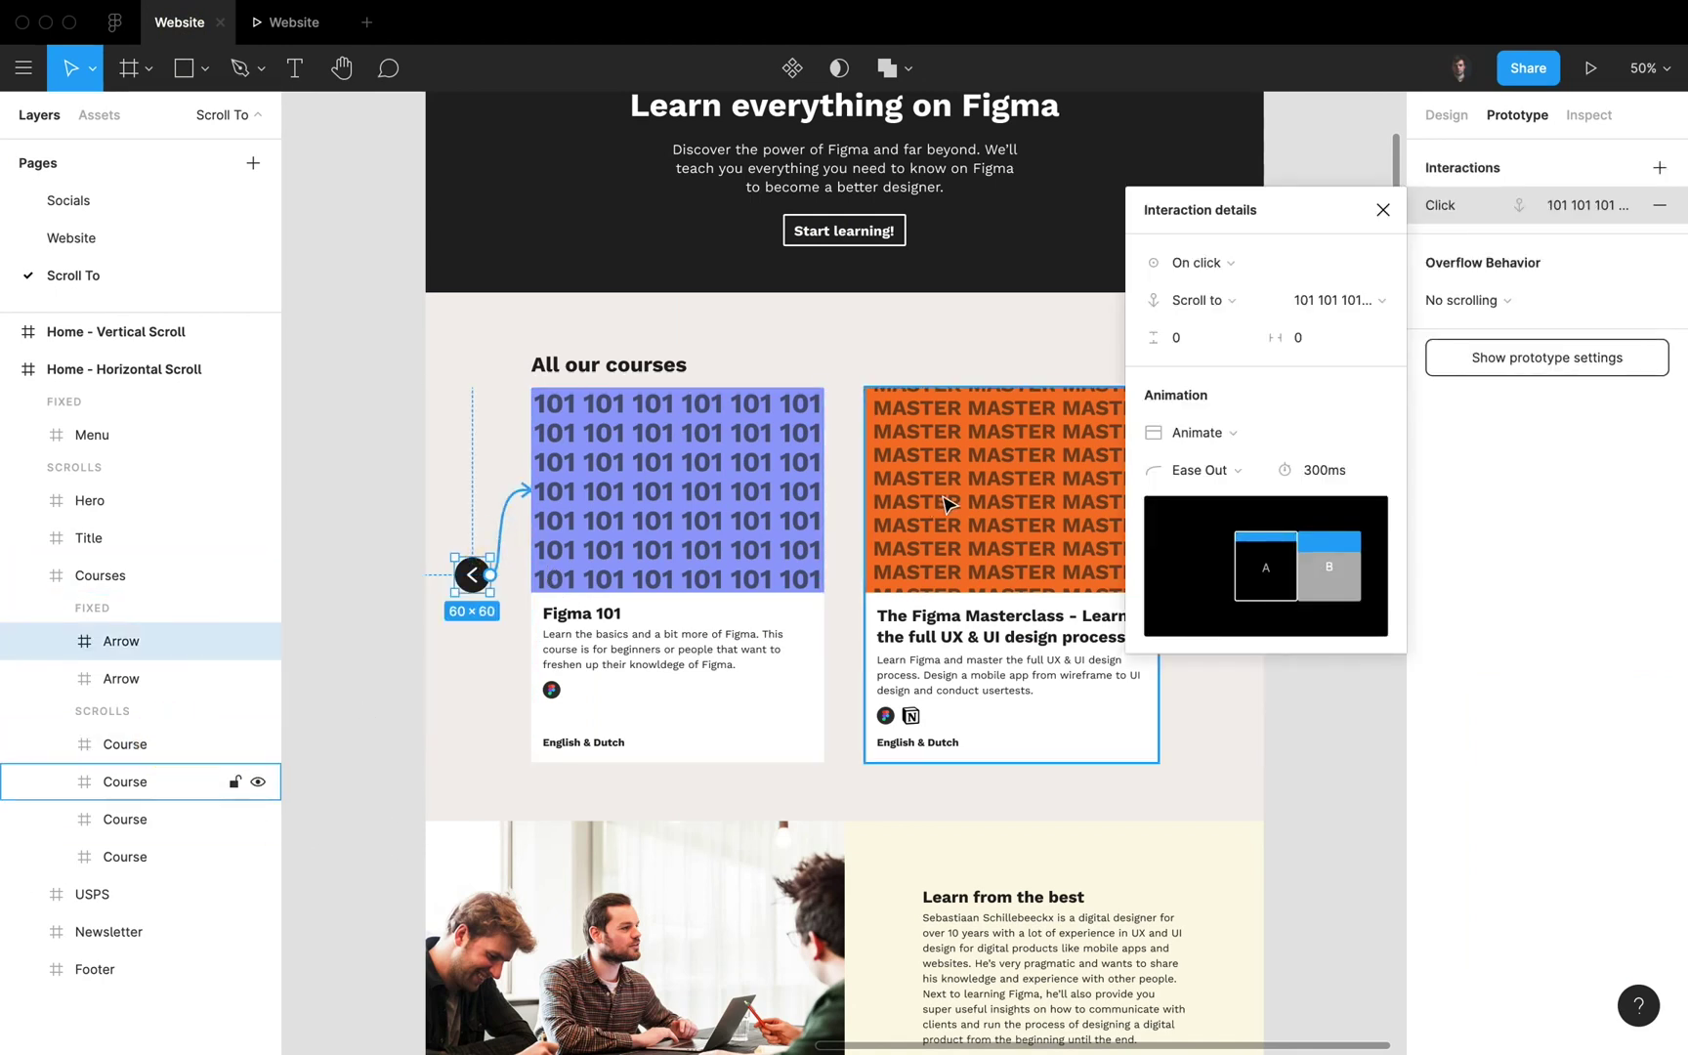
click(1314, 342)
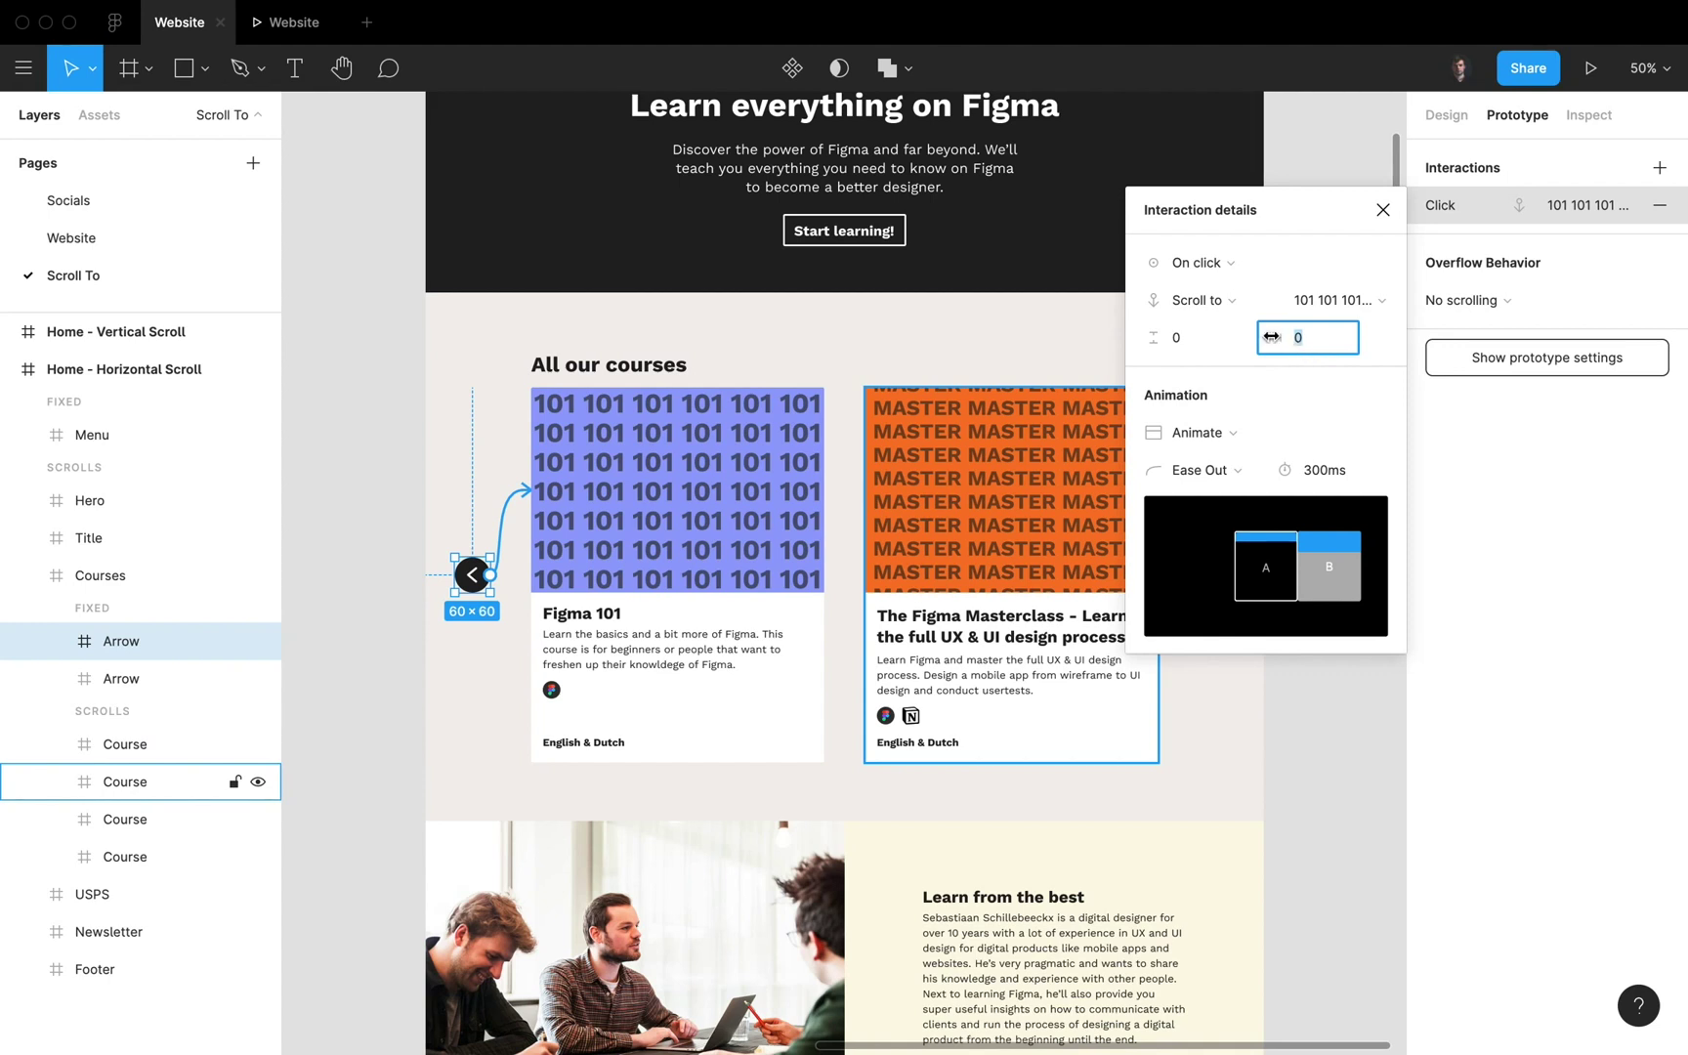
text(-29)
key(Return)
click(283, 22)
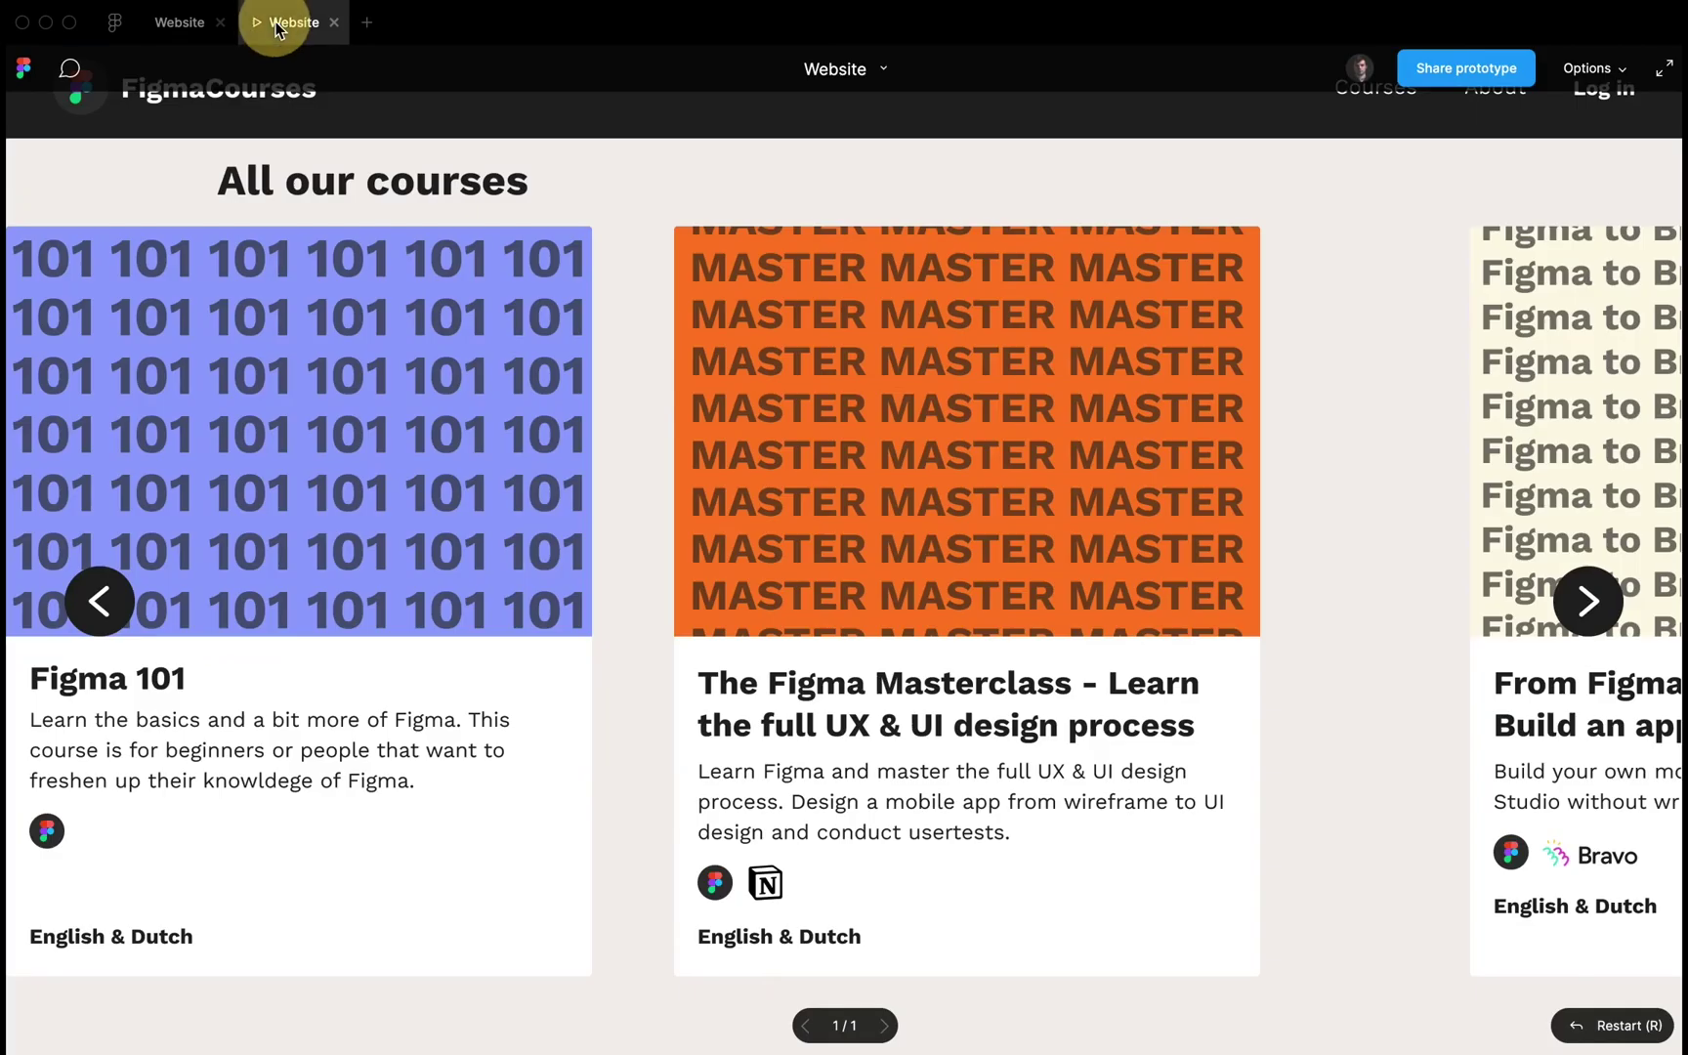
click(102, 606)
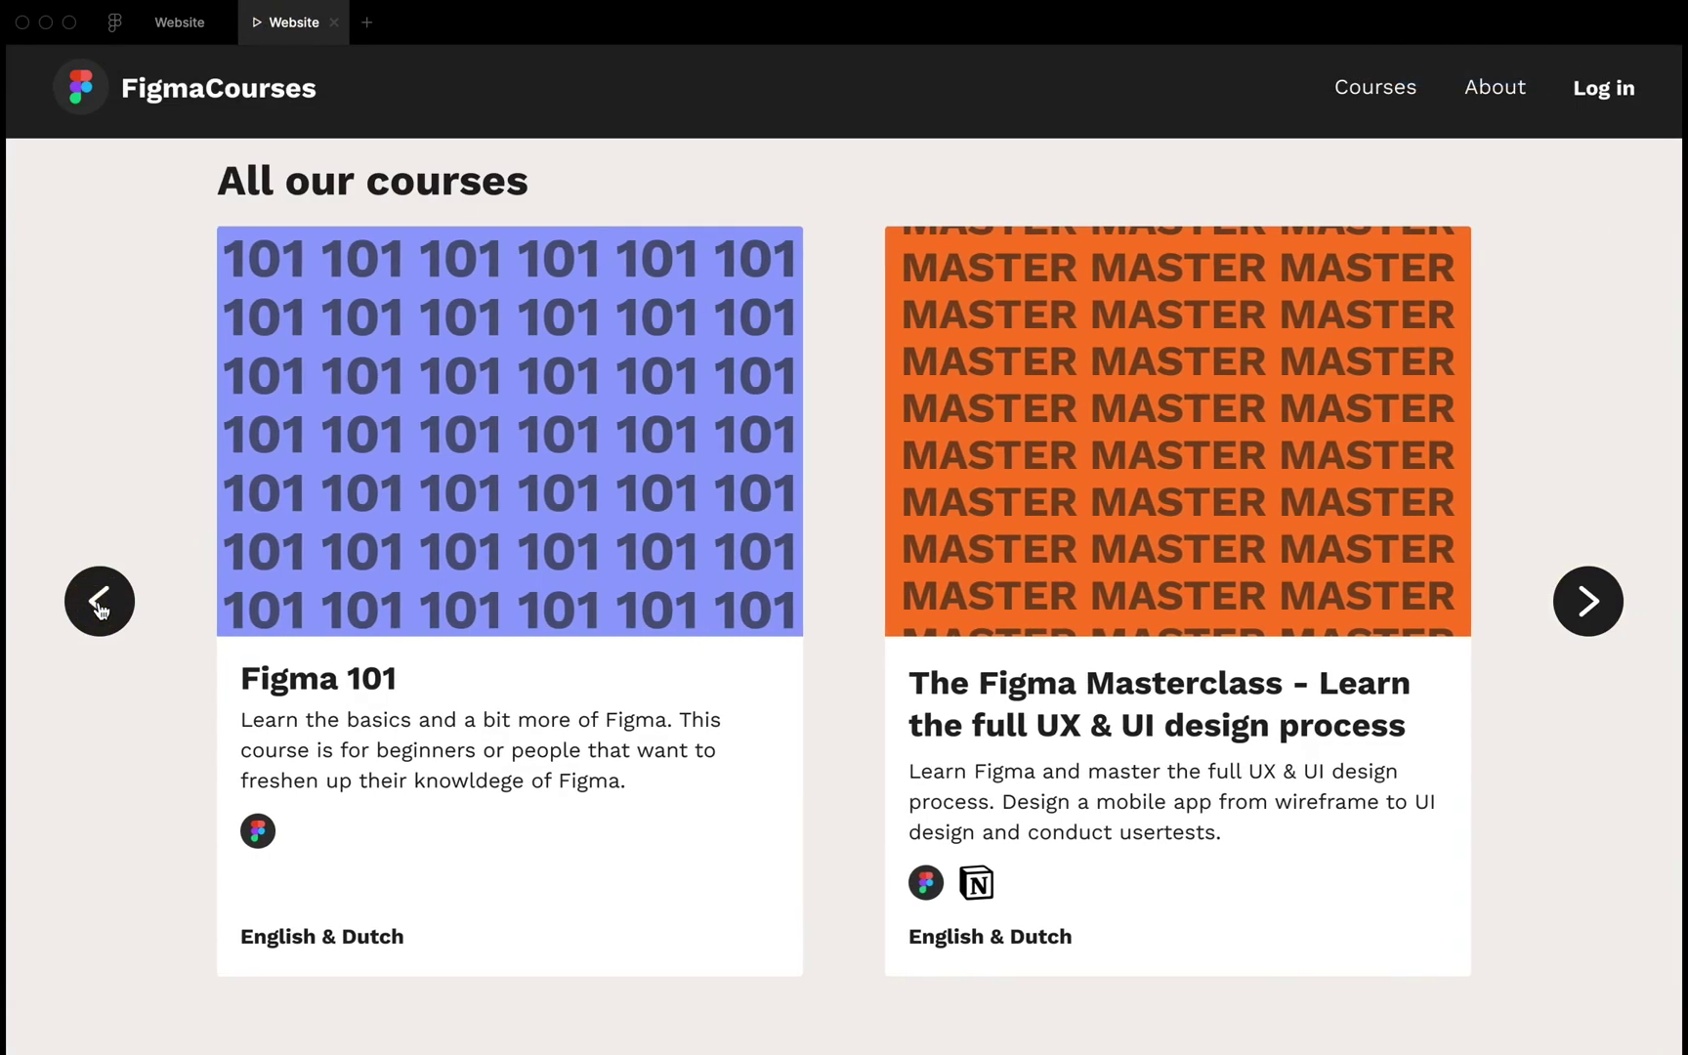
click(1587, 610)
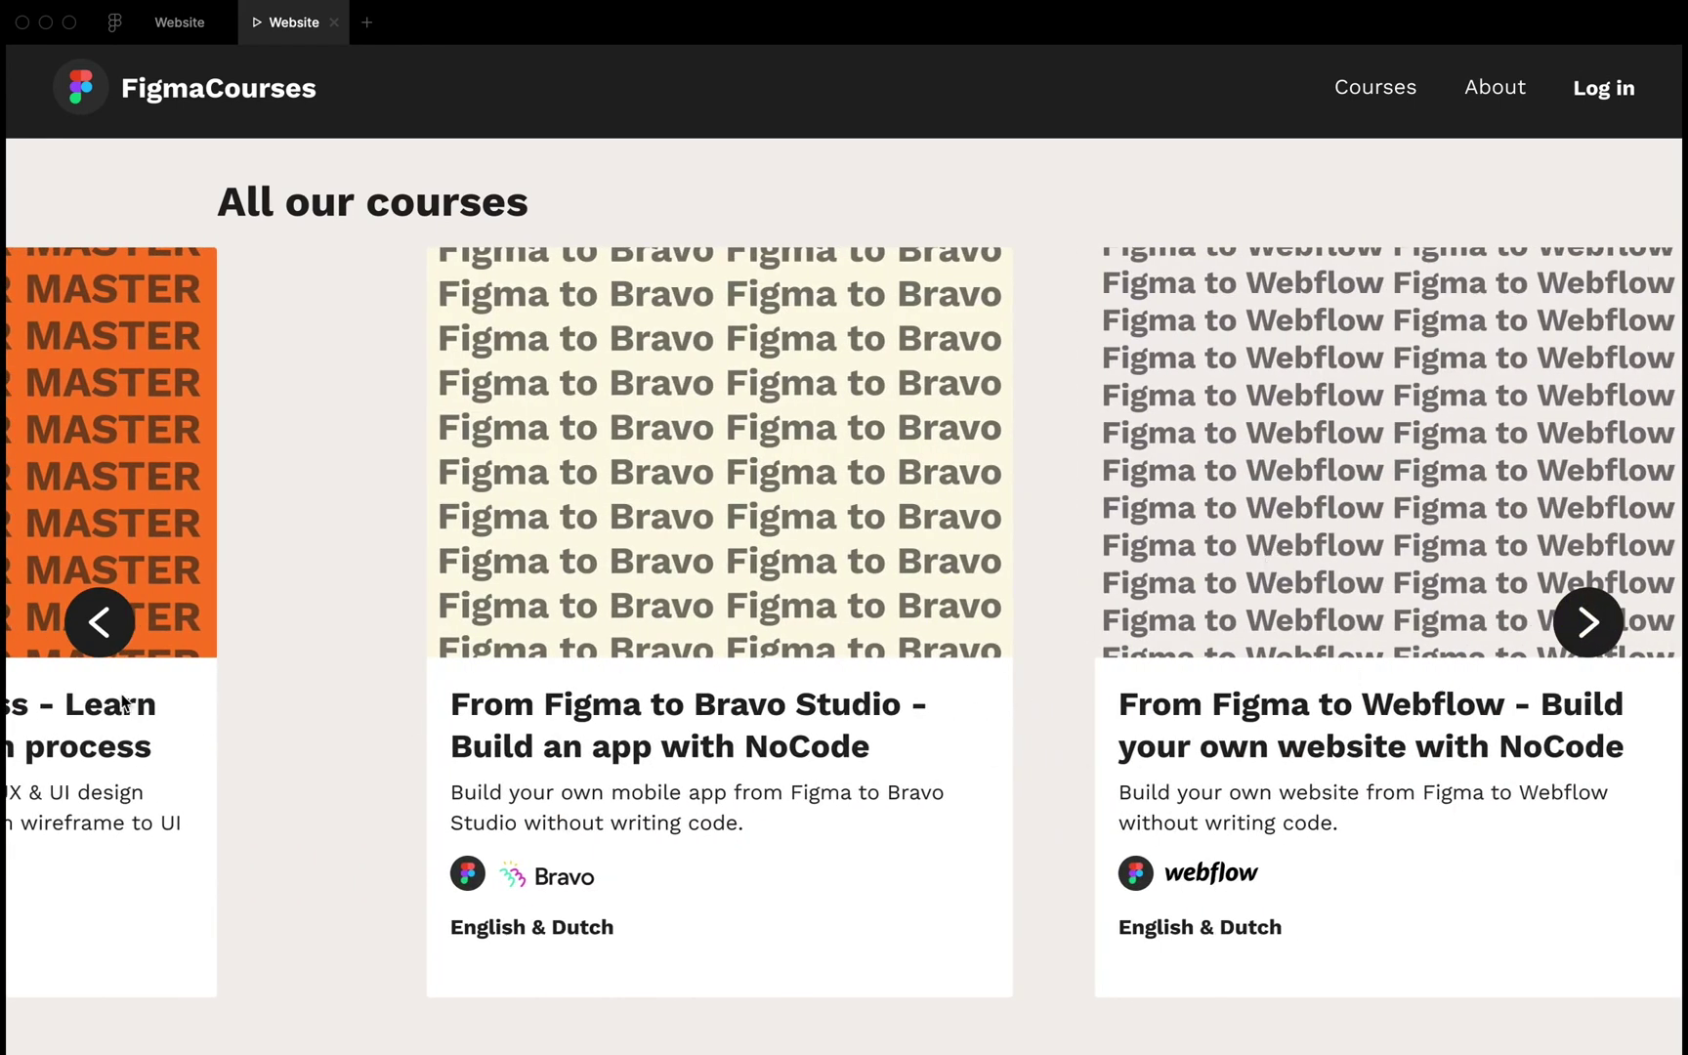
click(103, 625)
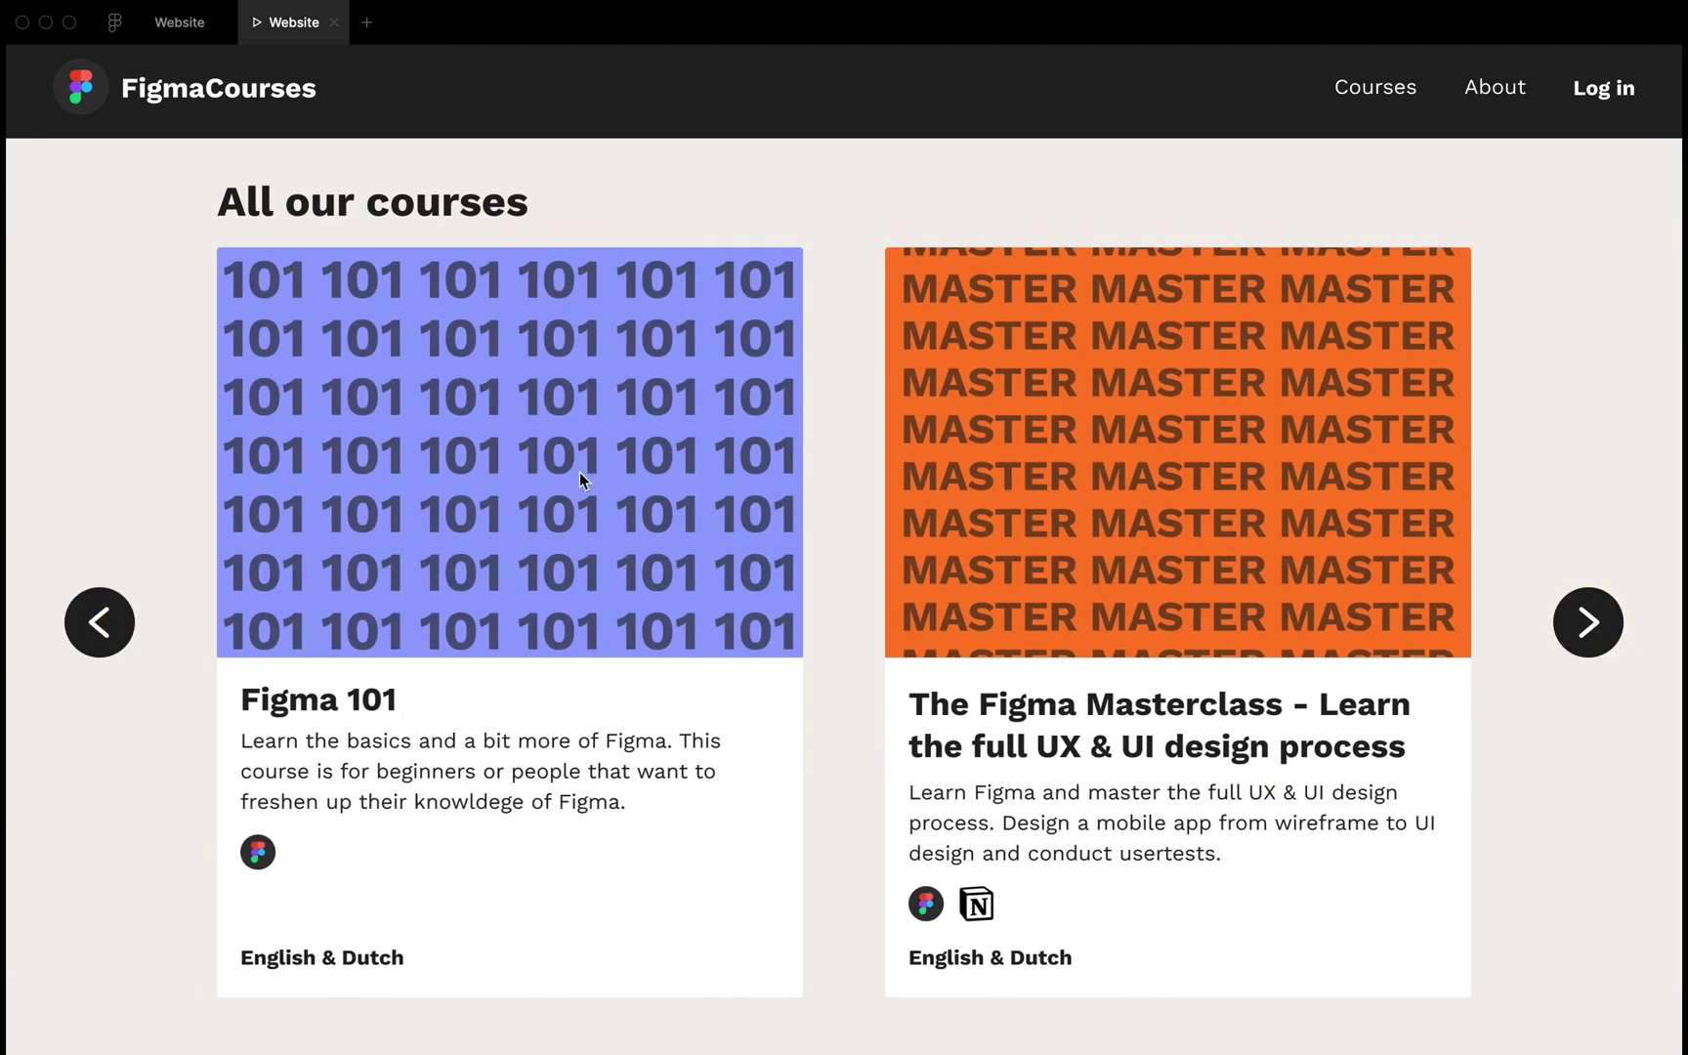
click(1577, 623)
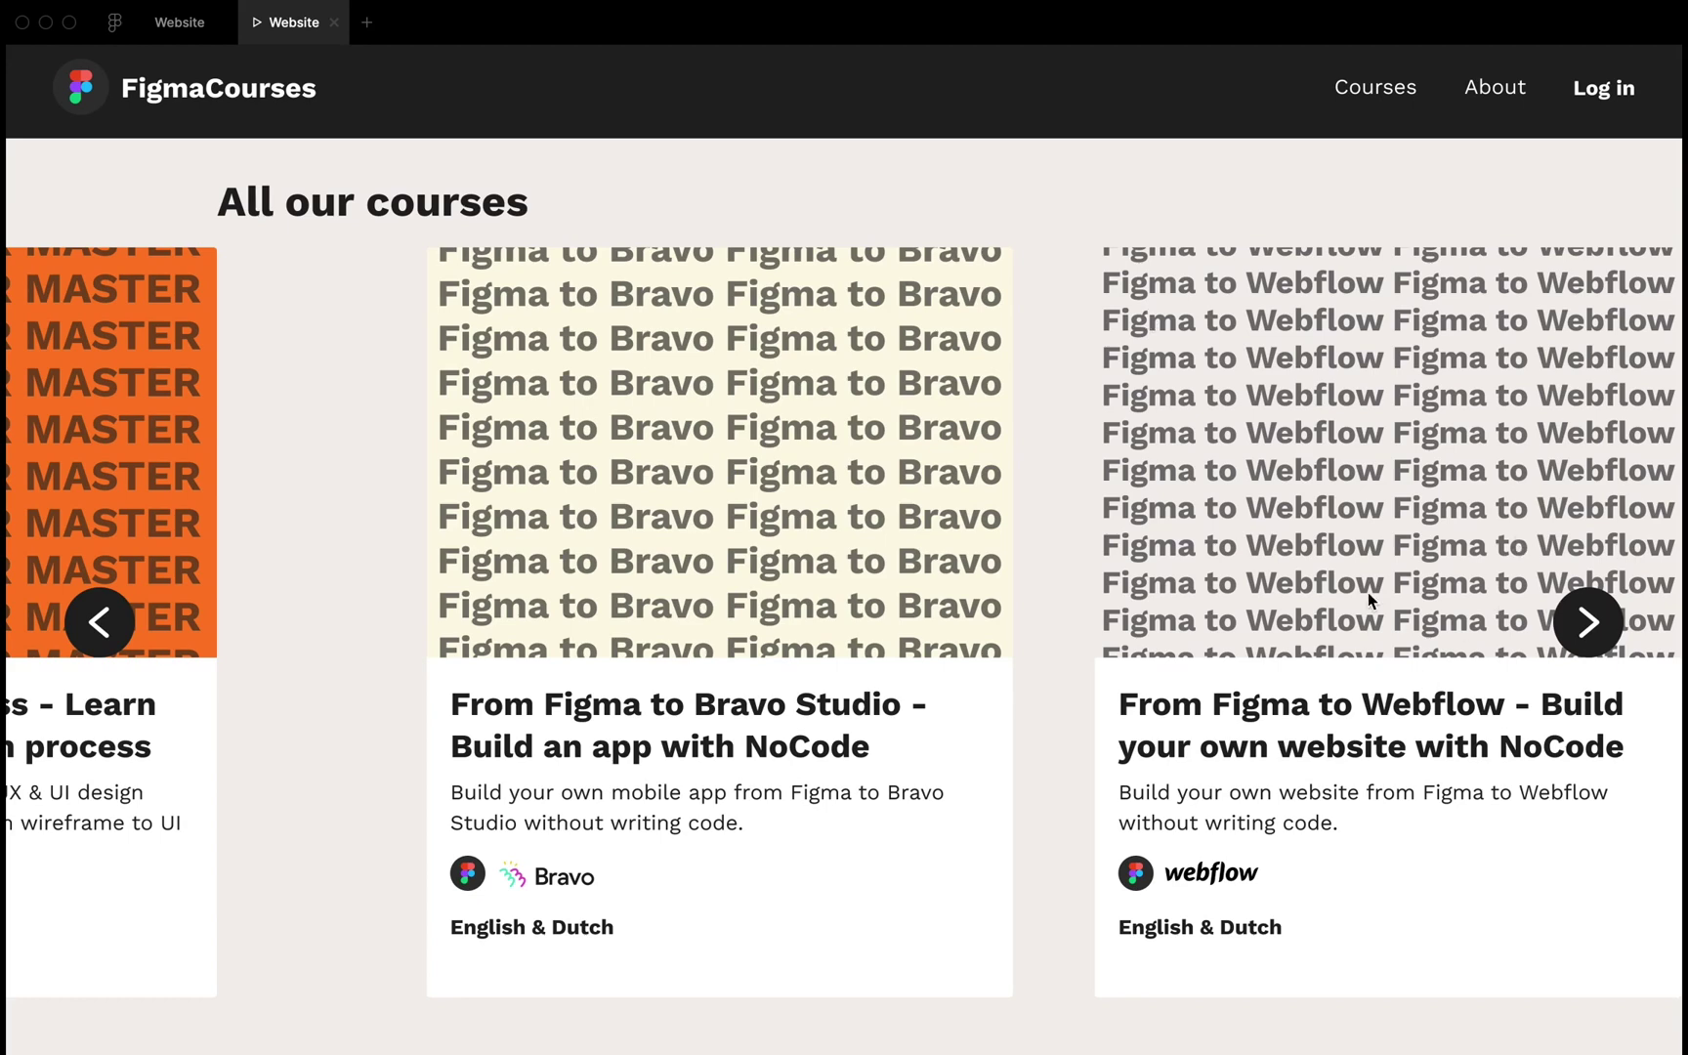
Step: Back in the website design, select the last Course card frame in the scrolling courses row
click(174, 21)
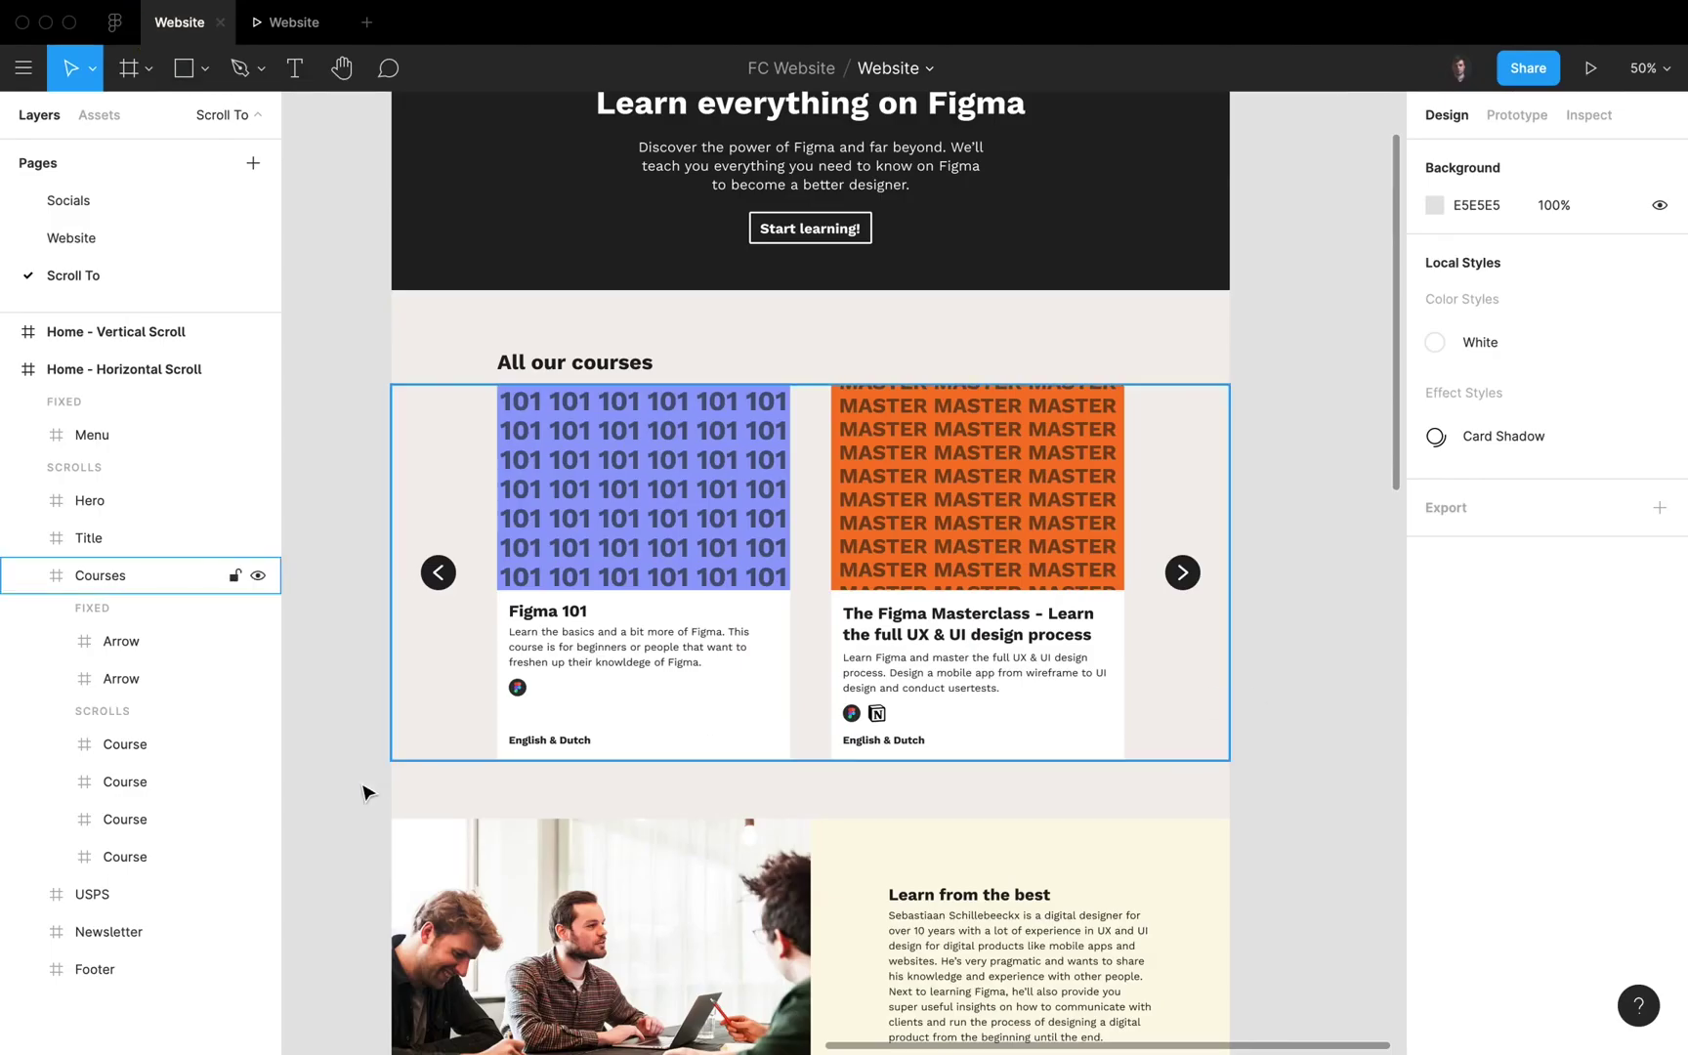
click(125, 857)
scroll(1234, 631, right, 10)
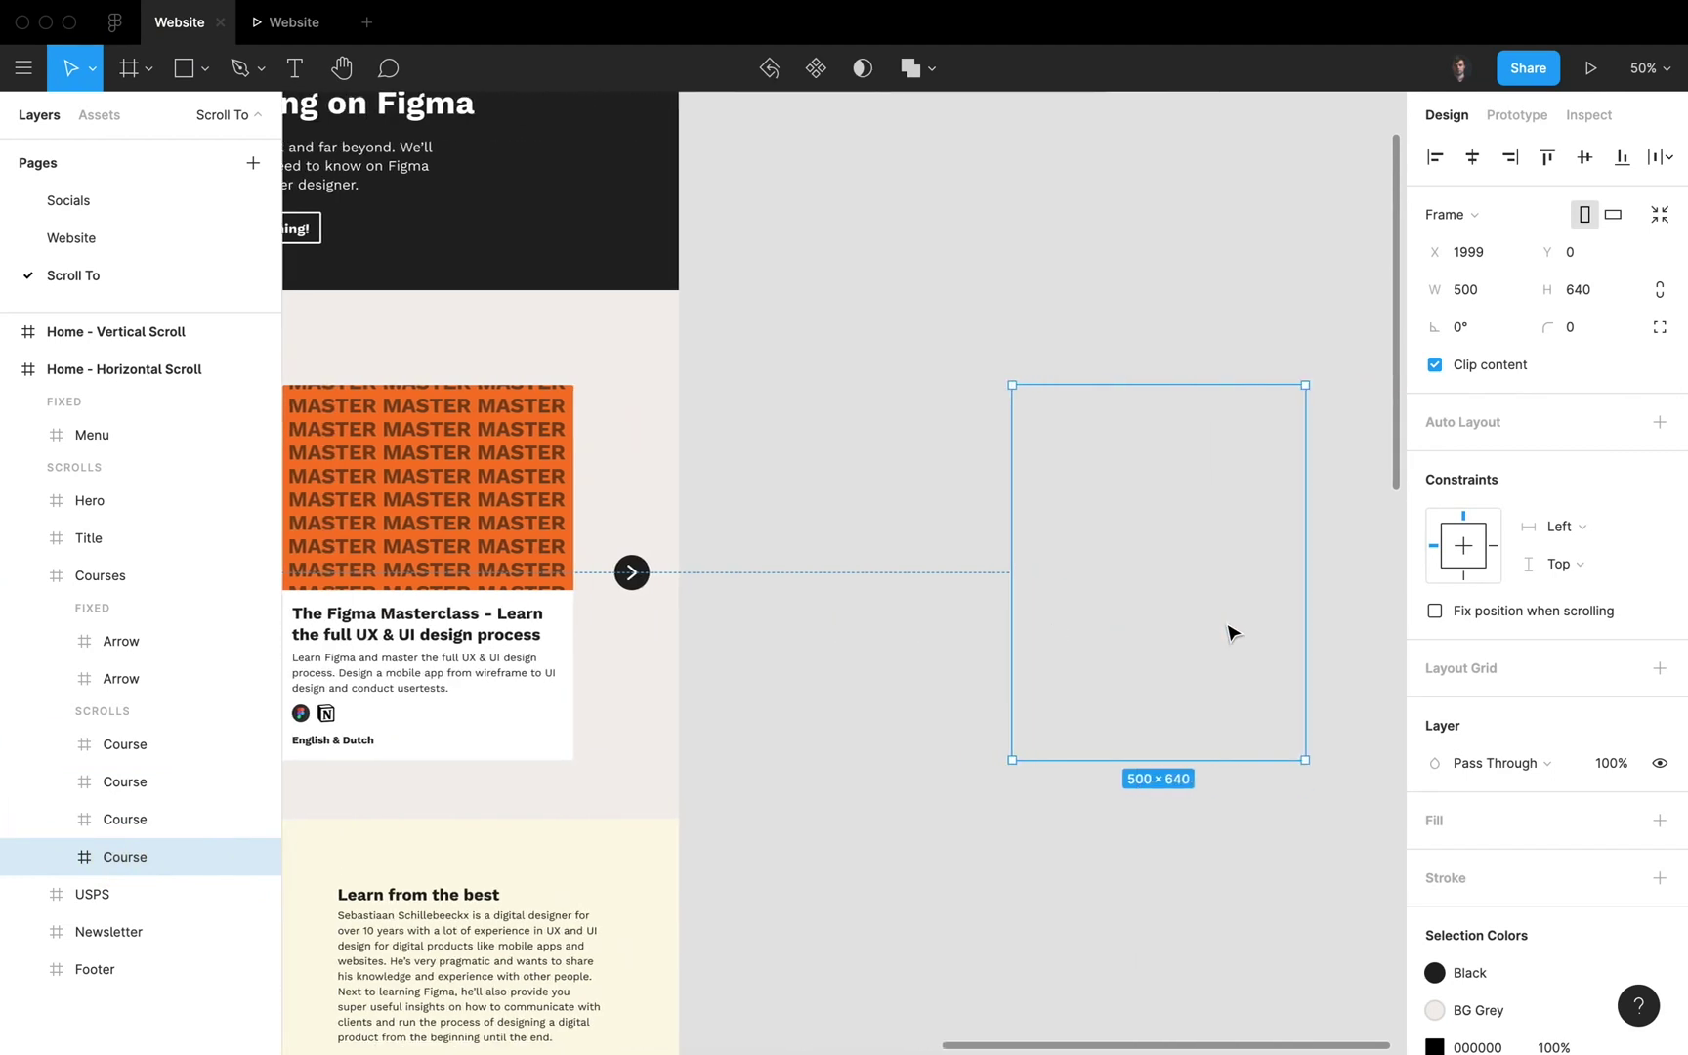
click(149, 821)
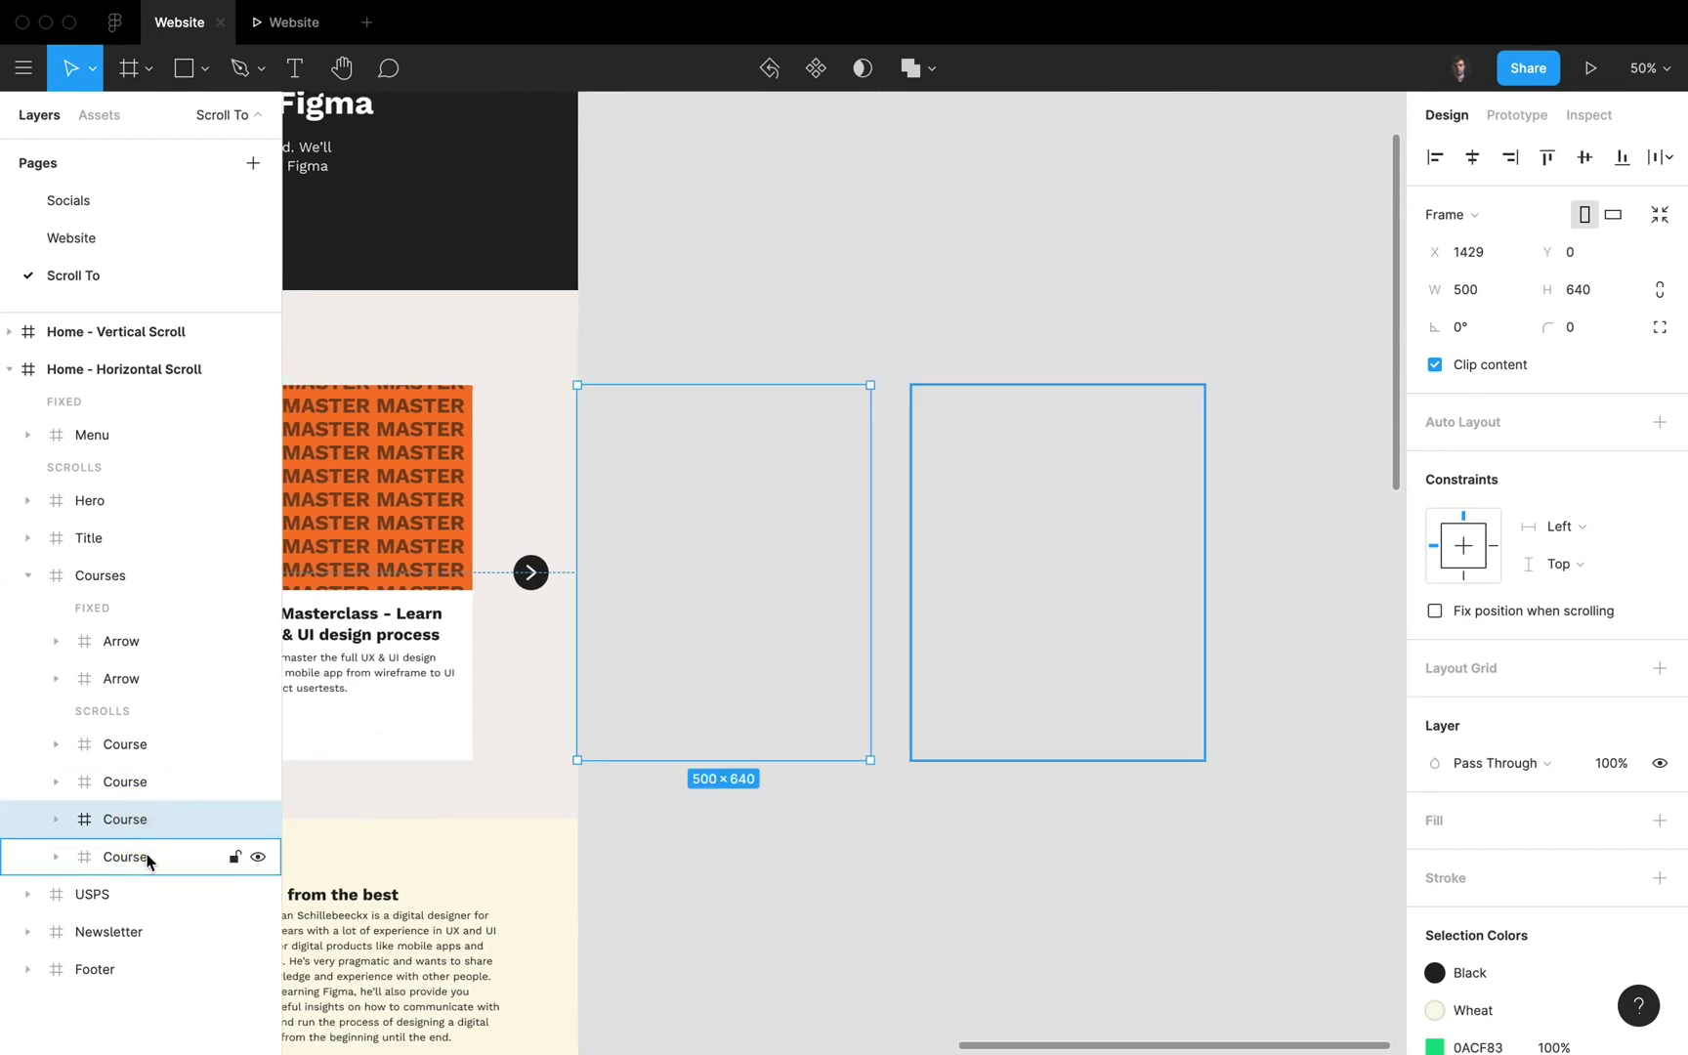
click(141, 857)
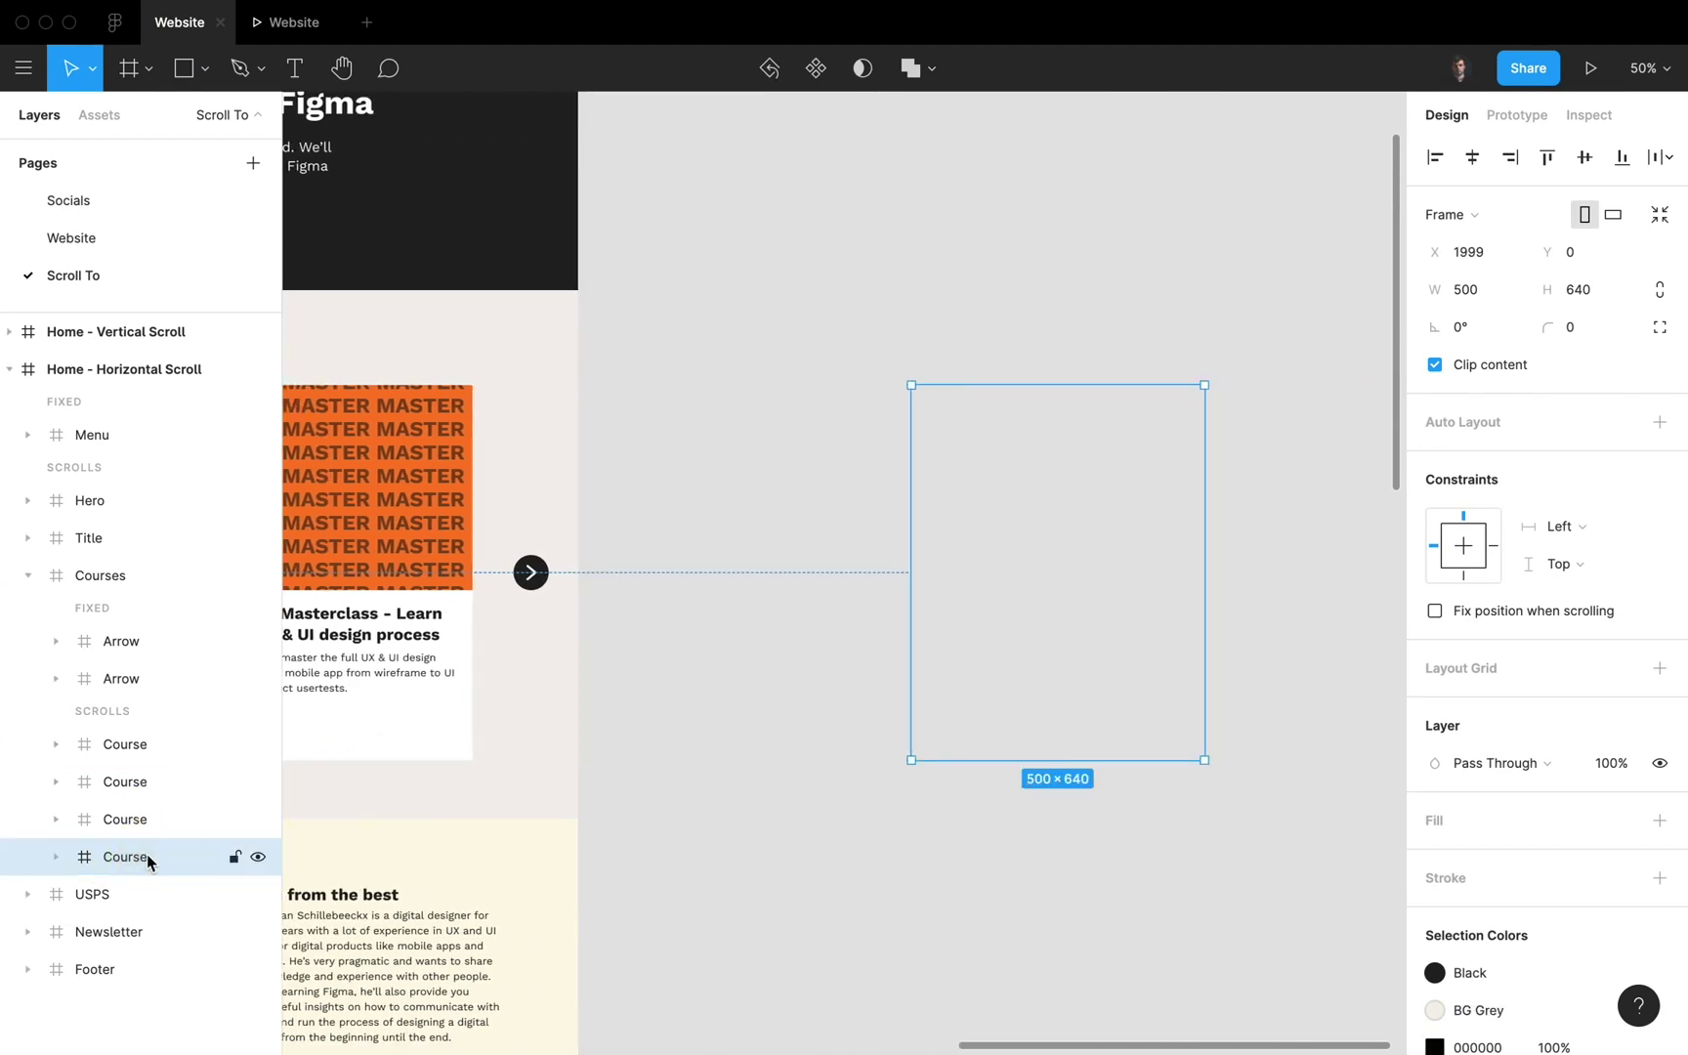
scroll(1195, 701, right, 5)
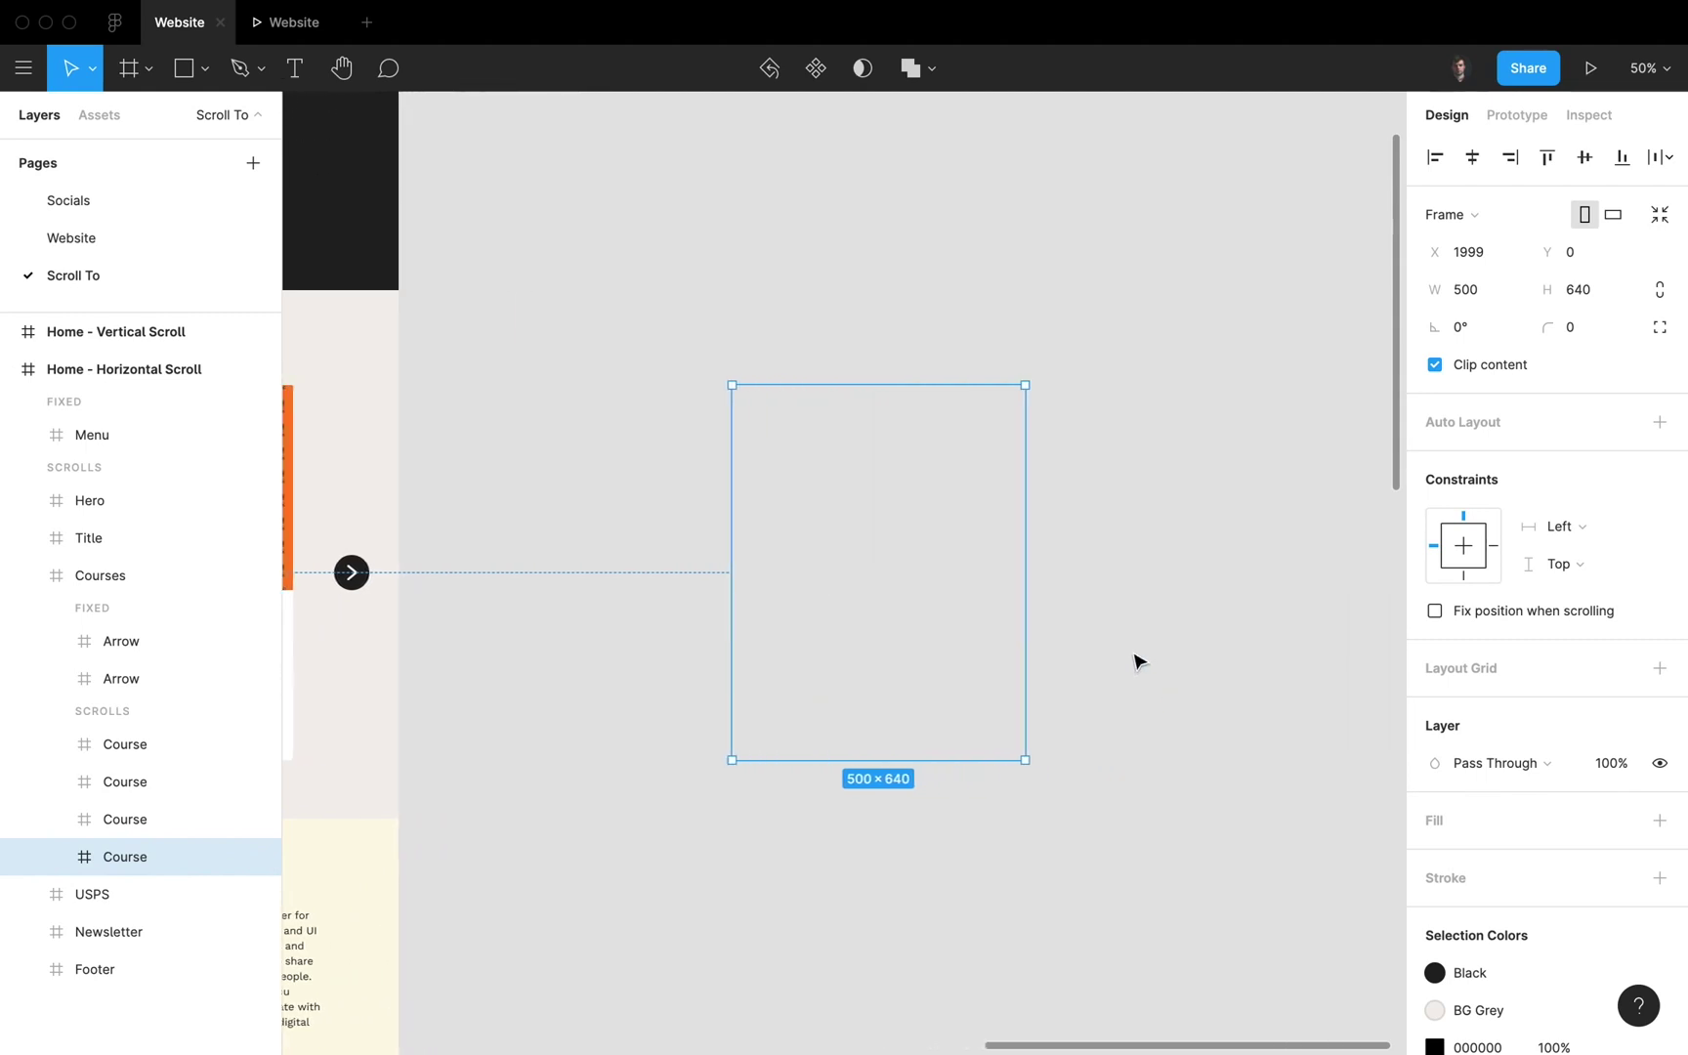
Step: Duplicate the last card to its right, set the copy's width to 180, and hide it
drag(900, 576, 1190, 574)
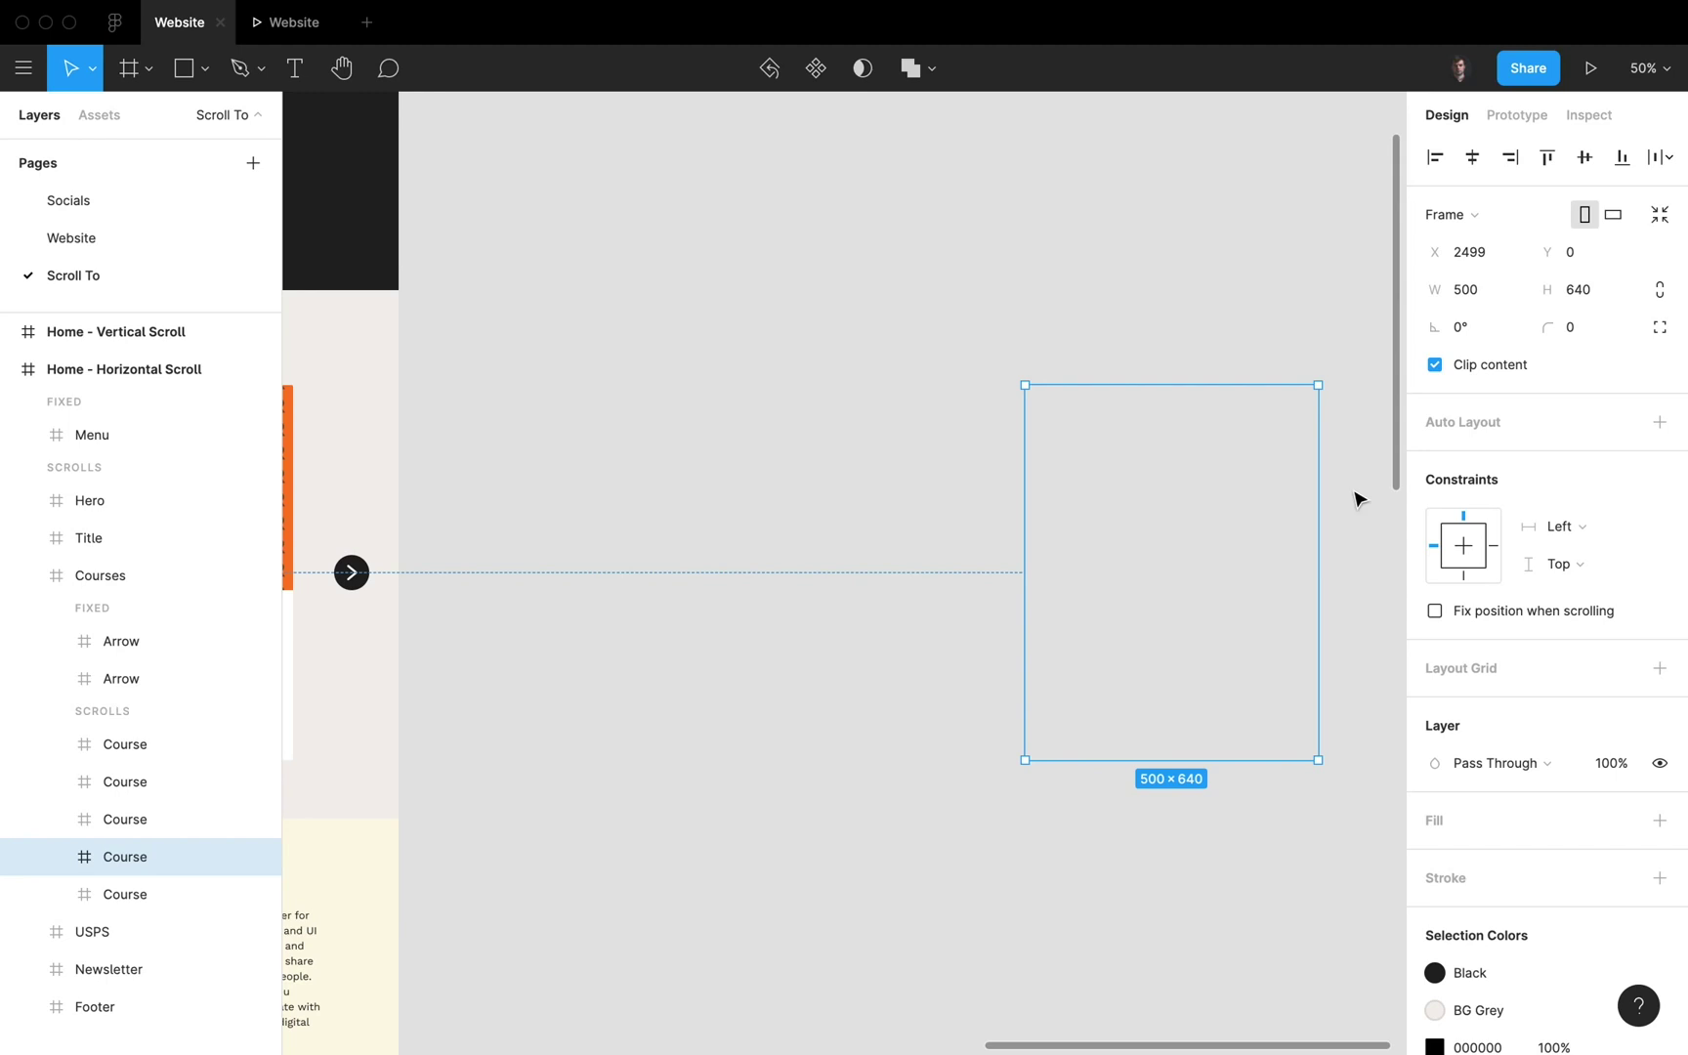
click(1480, 298)
text(180)
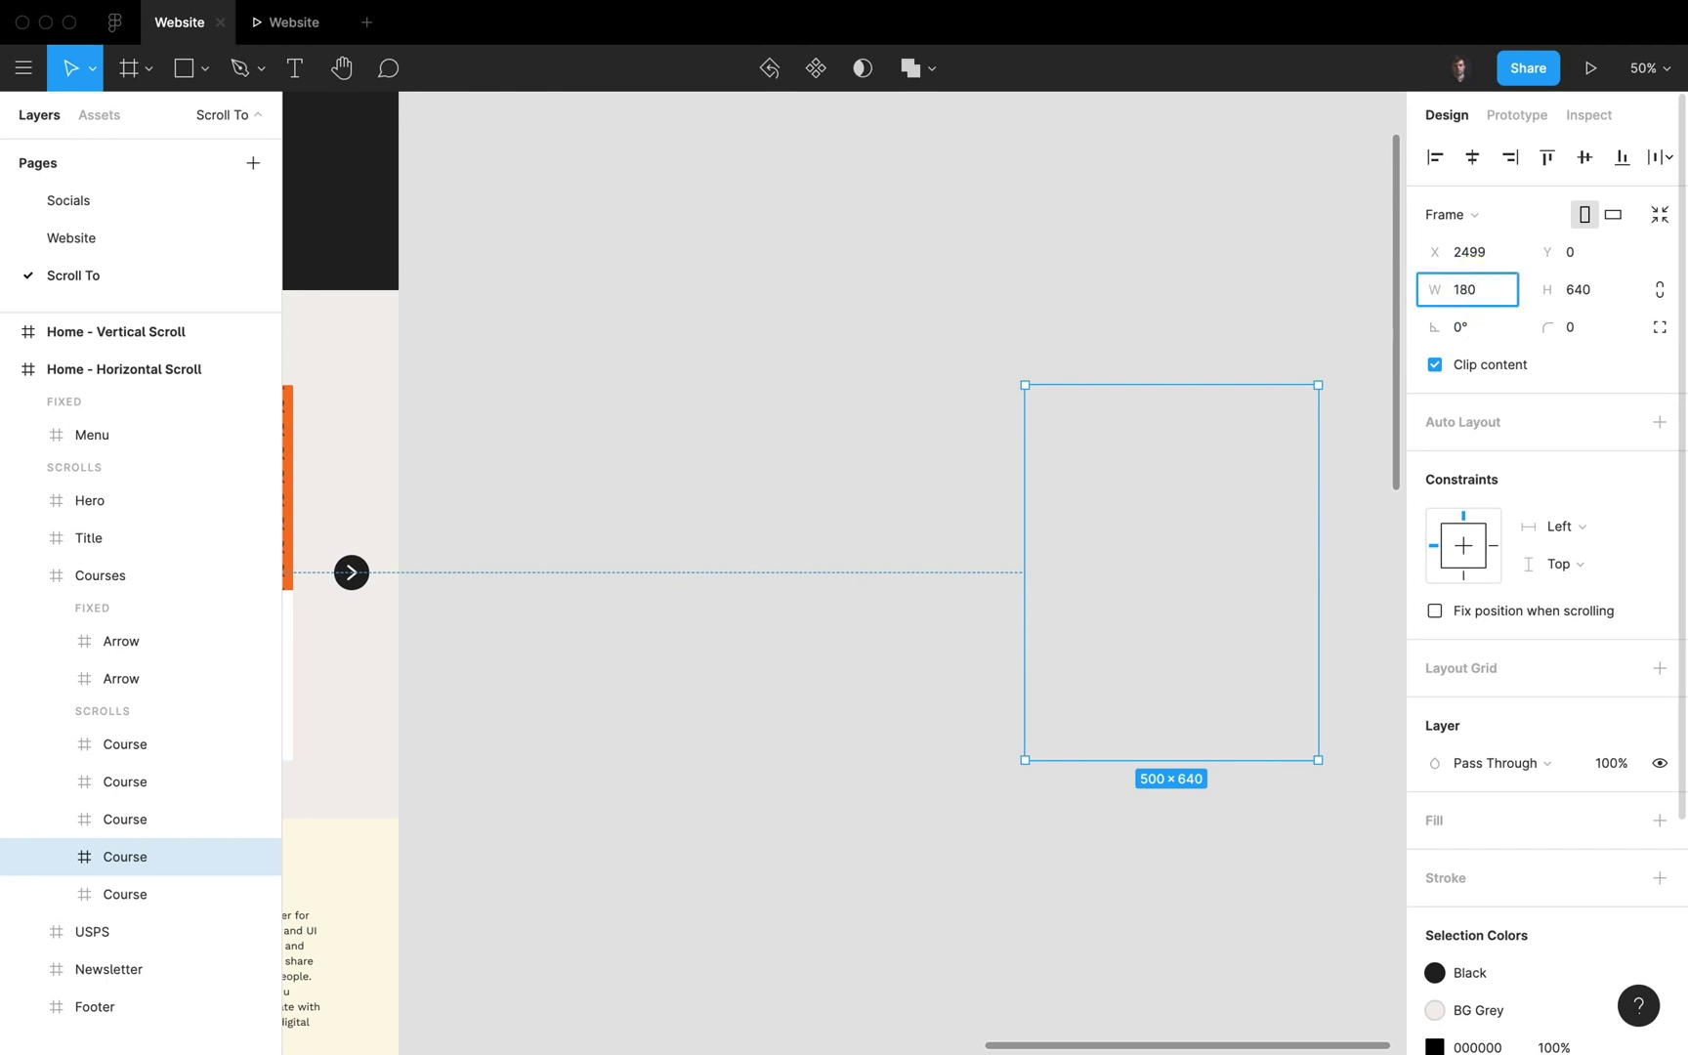
key(Return)
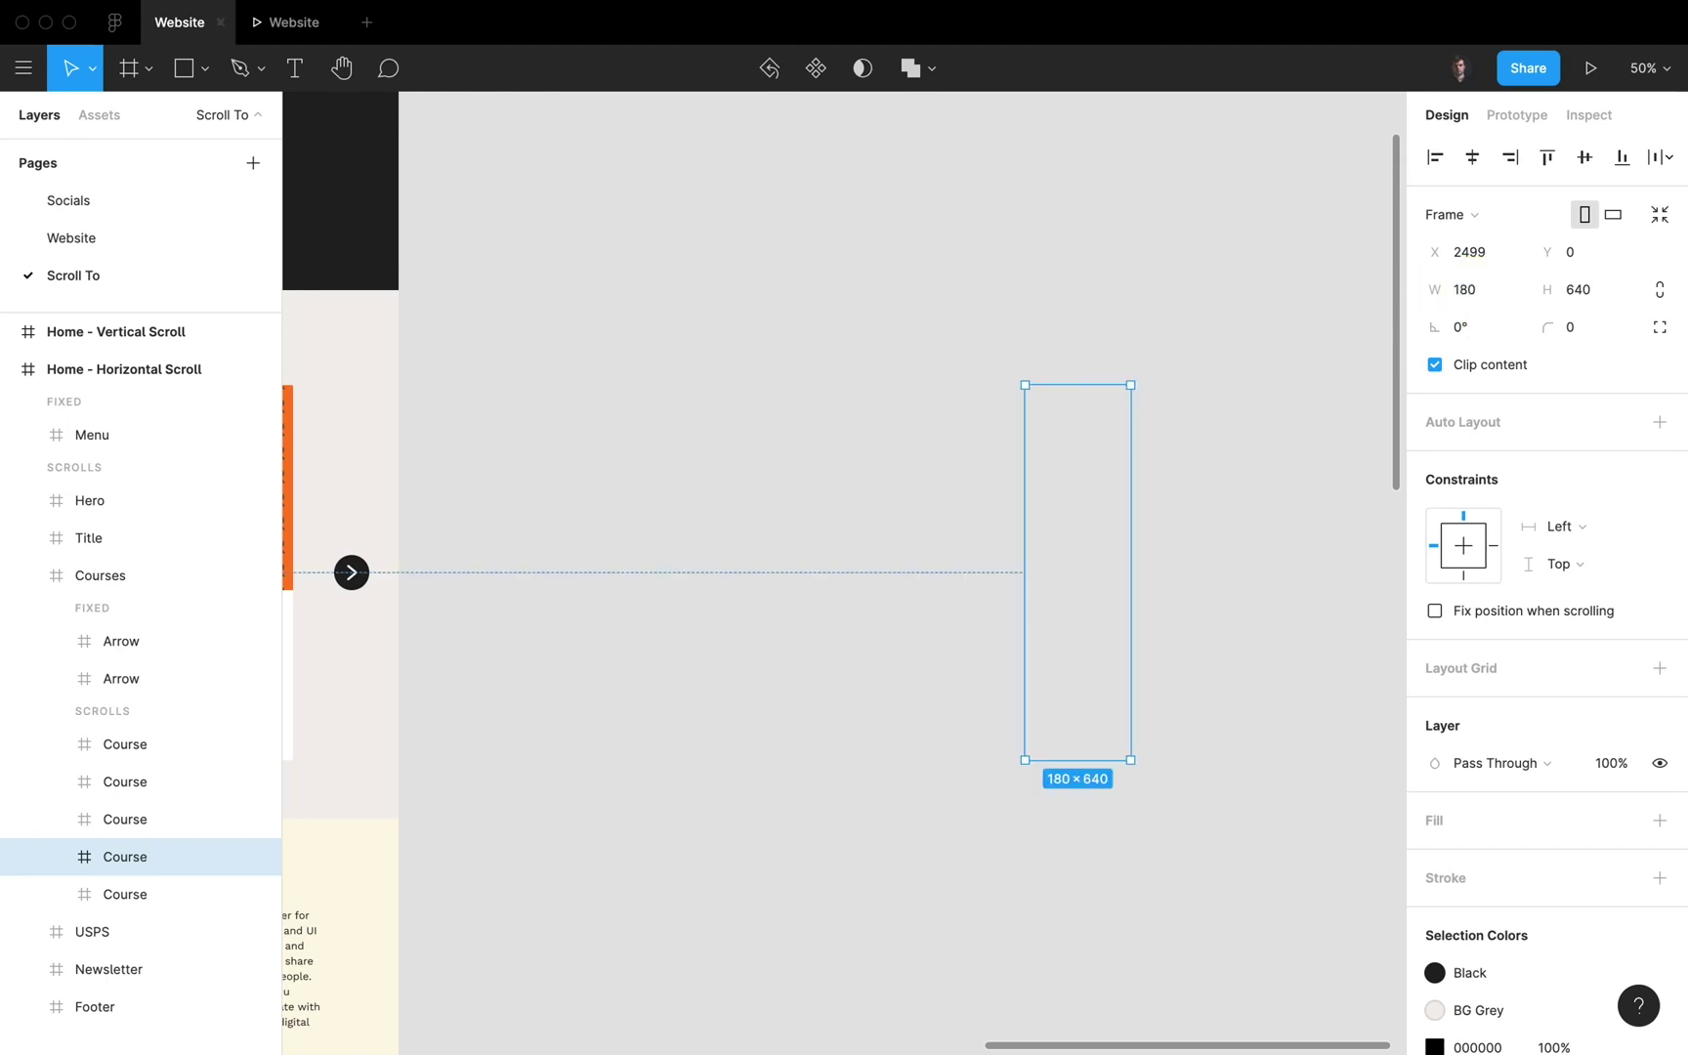
click(259, 857)
click(162, 894)
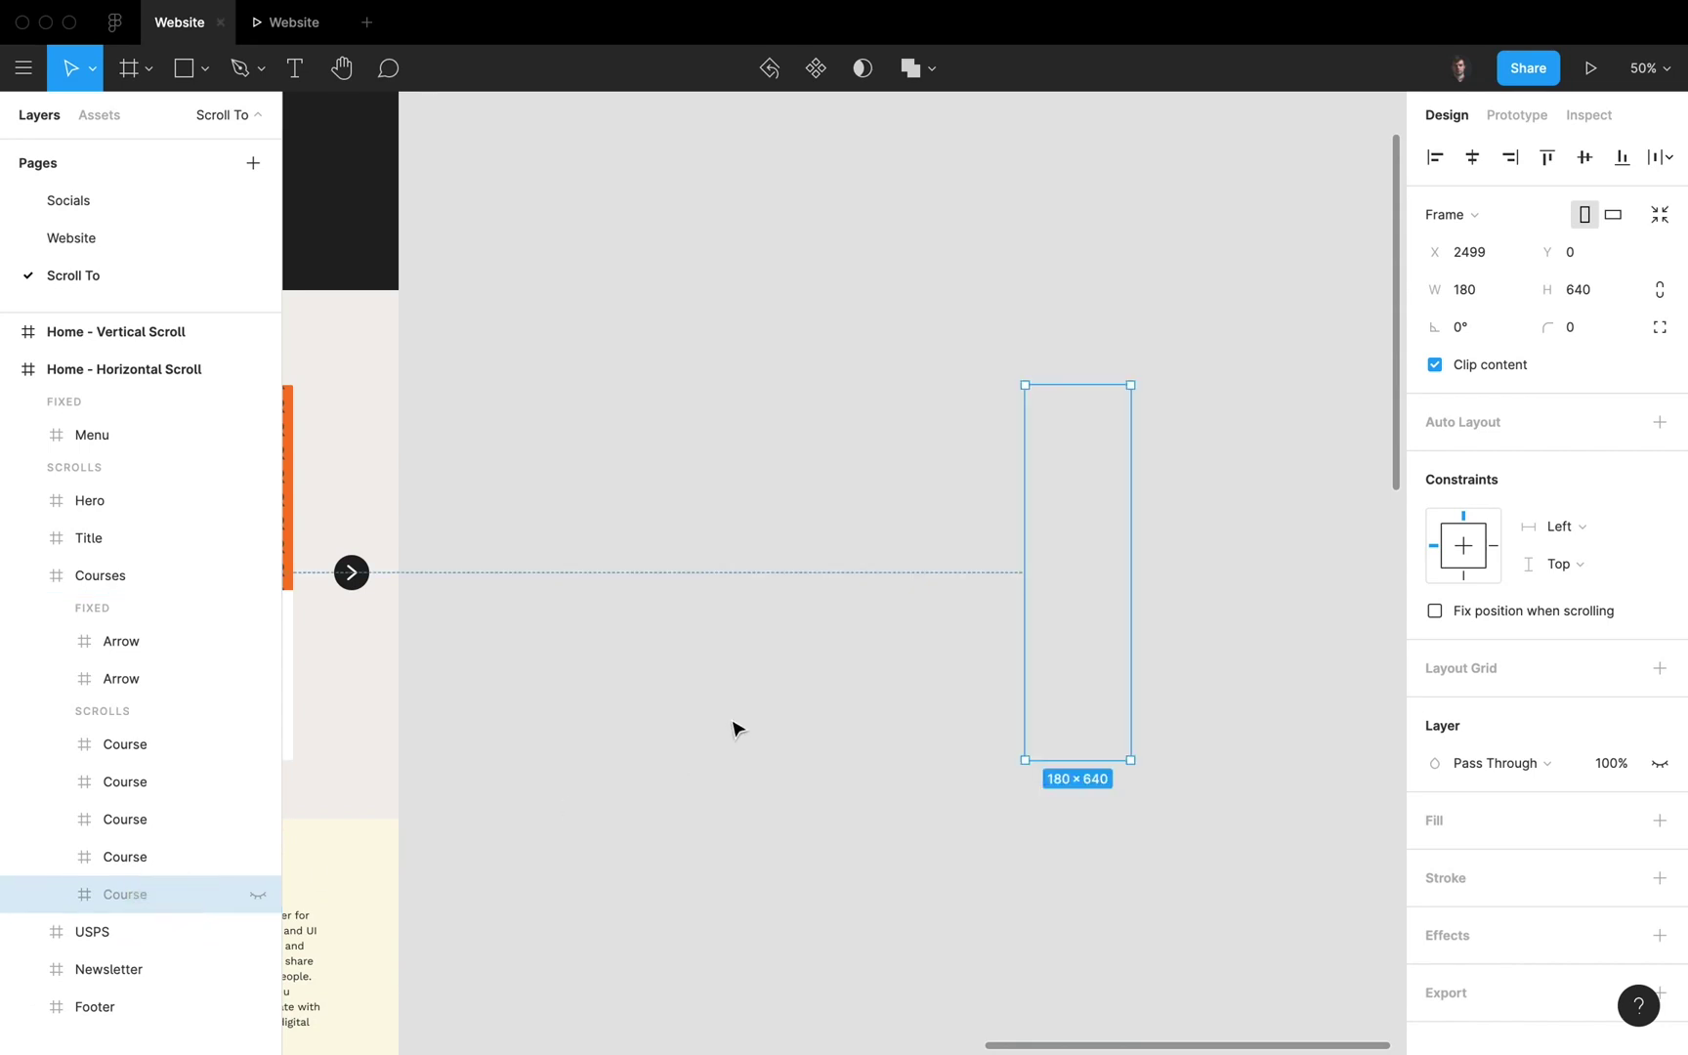
scroll(735, 727, left, 10)
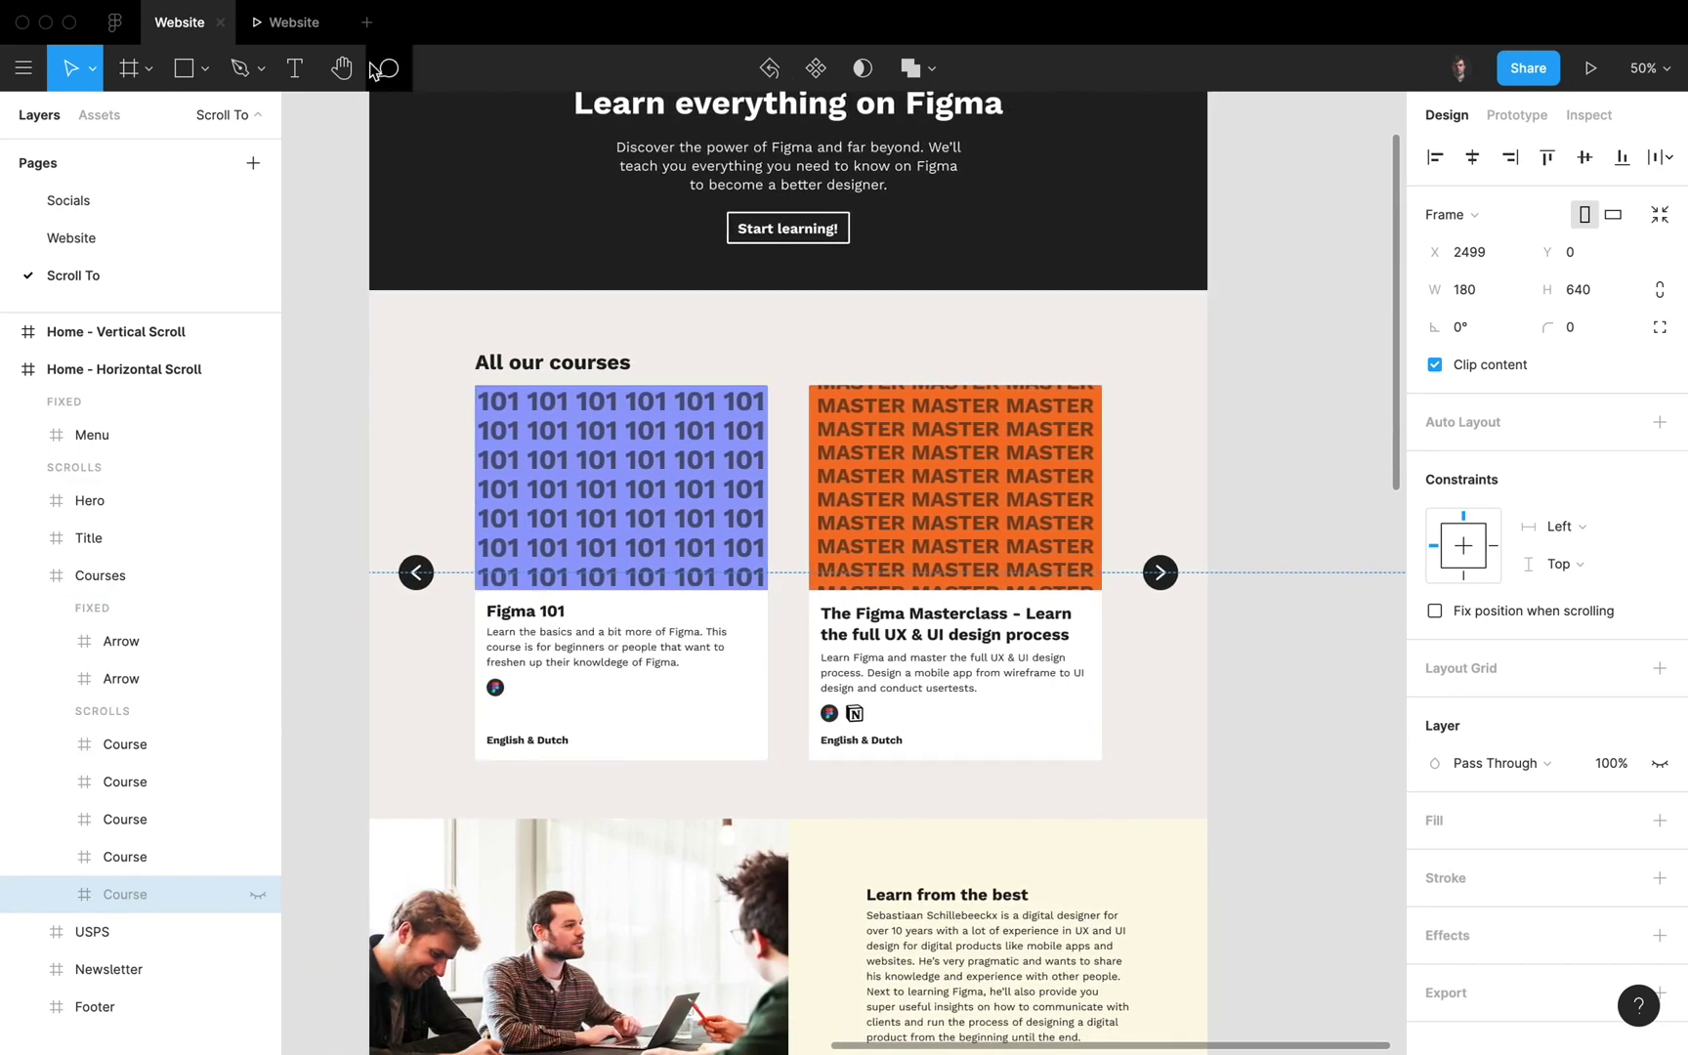
Step: In the prototype preview, page the carousel between Figma 101/Masterclass and the Bravo Studio/Webflow cards
click(289, 21)
click(97, 630)
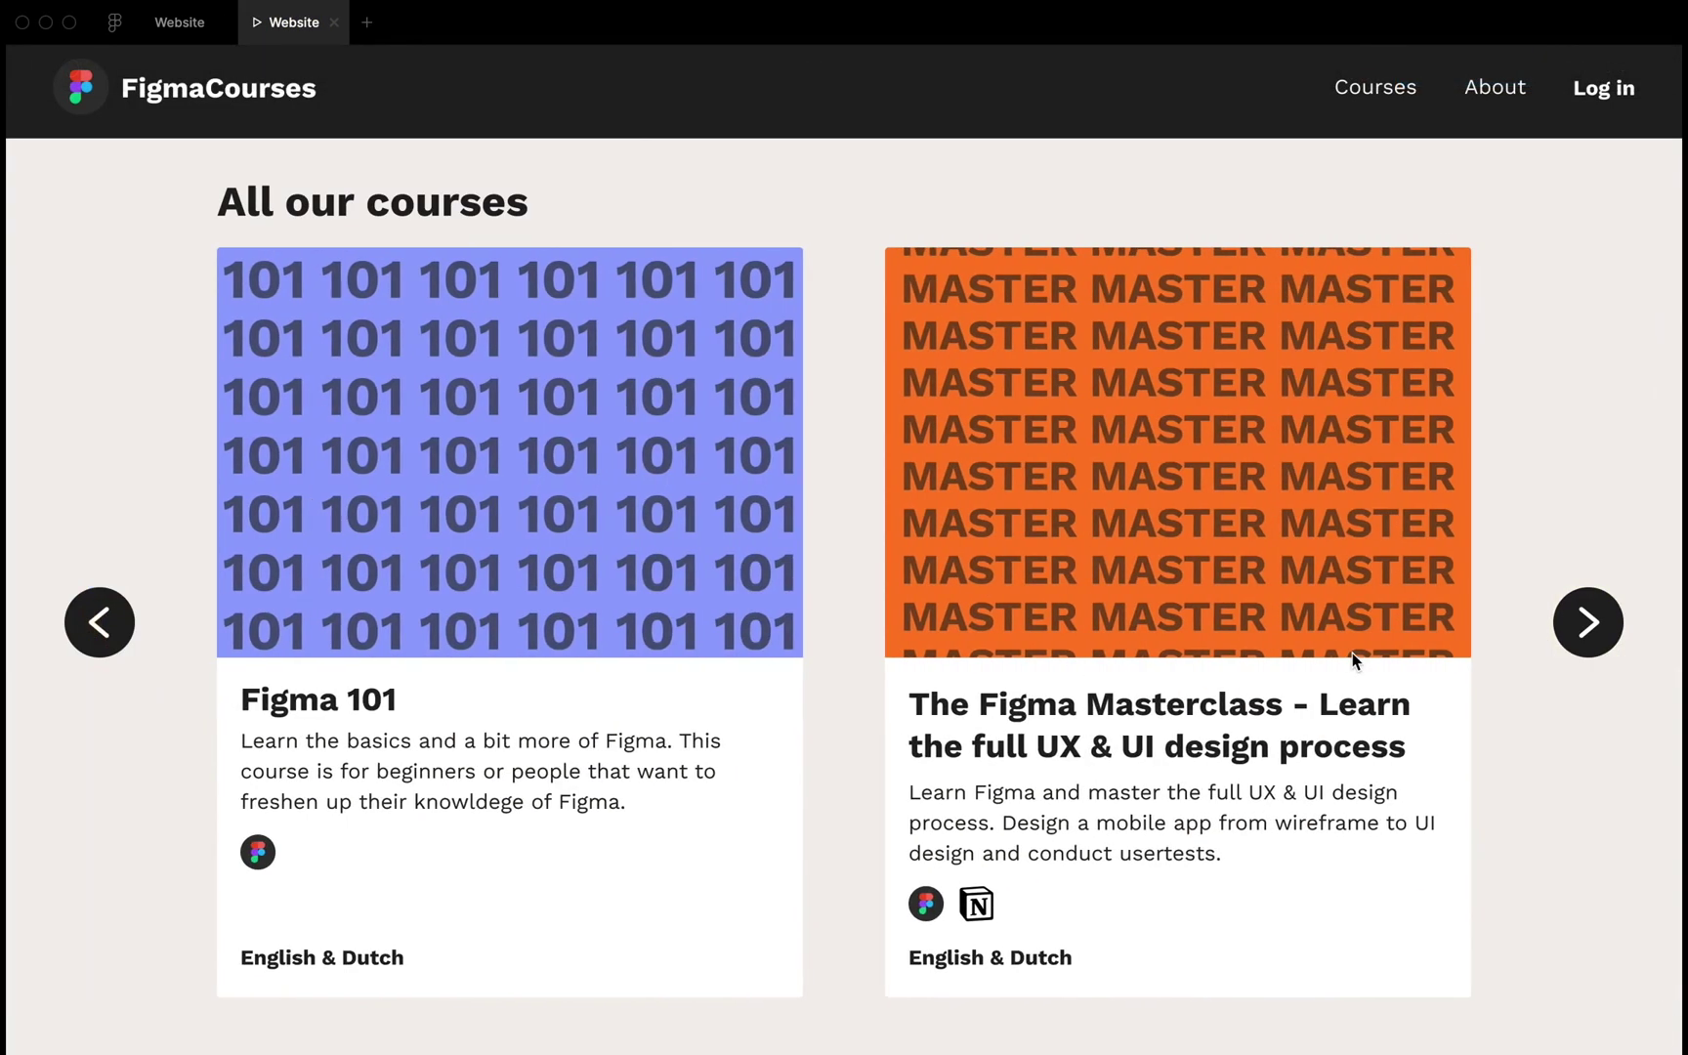
click(1585, 631)
click(1585, 630)
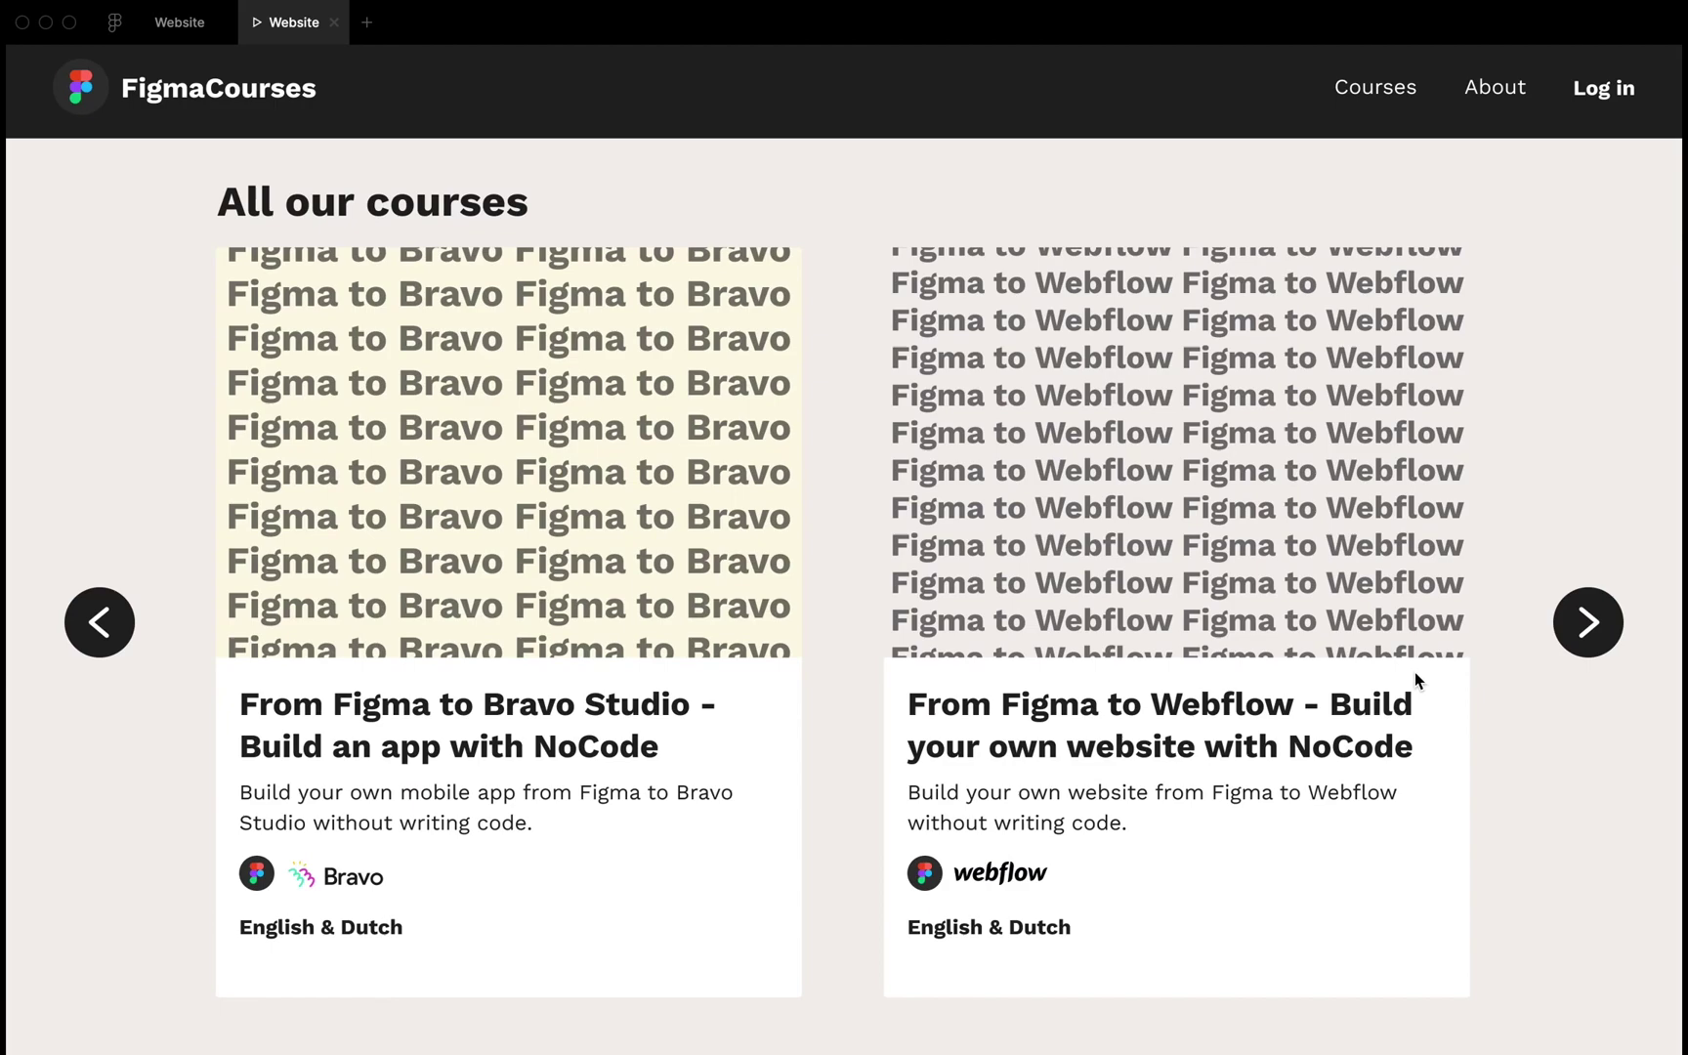
click(99, 622)
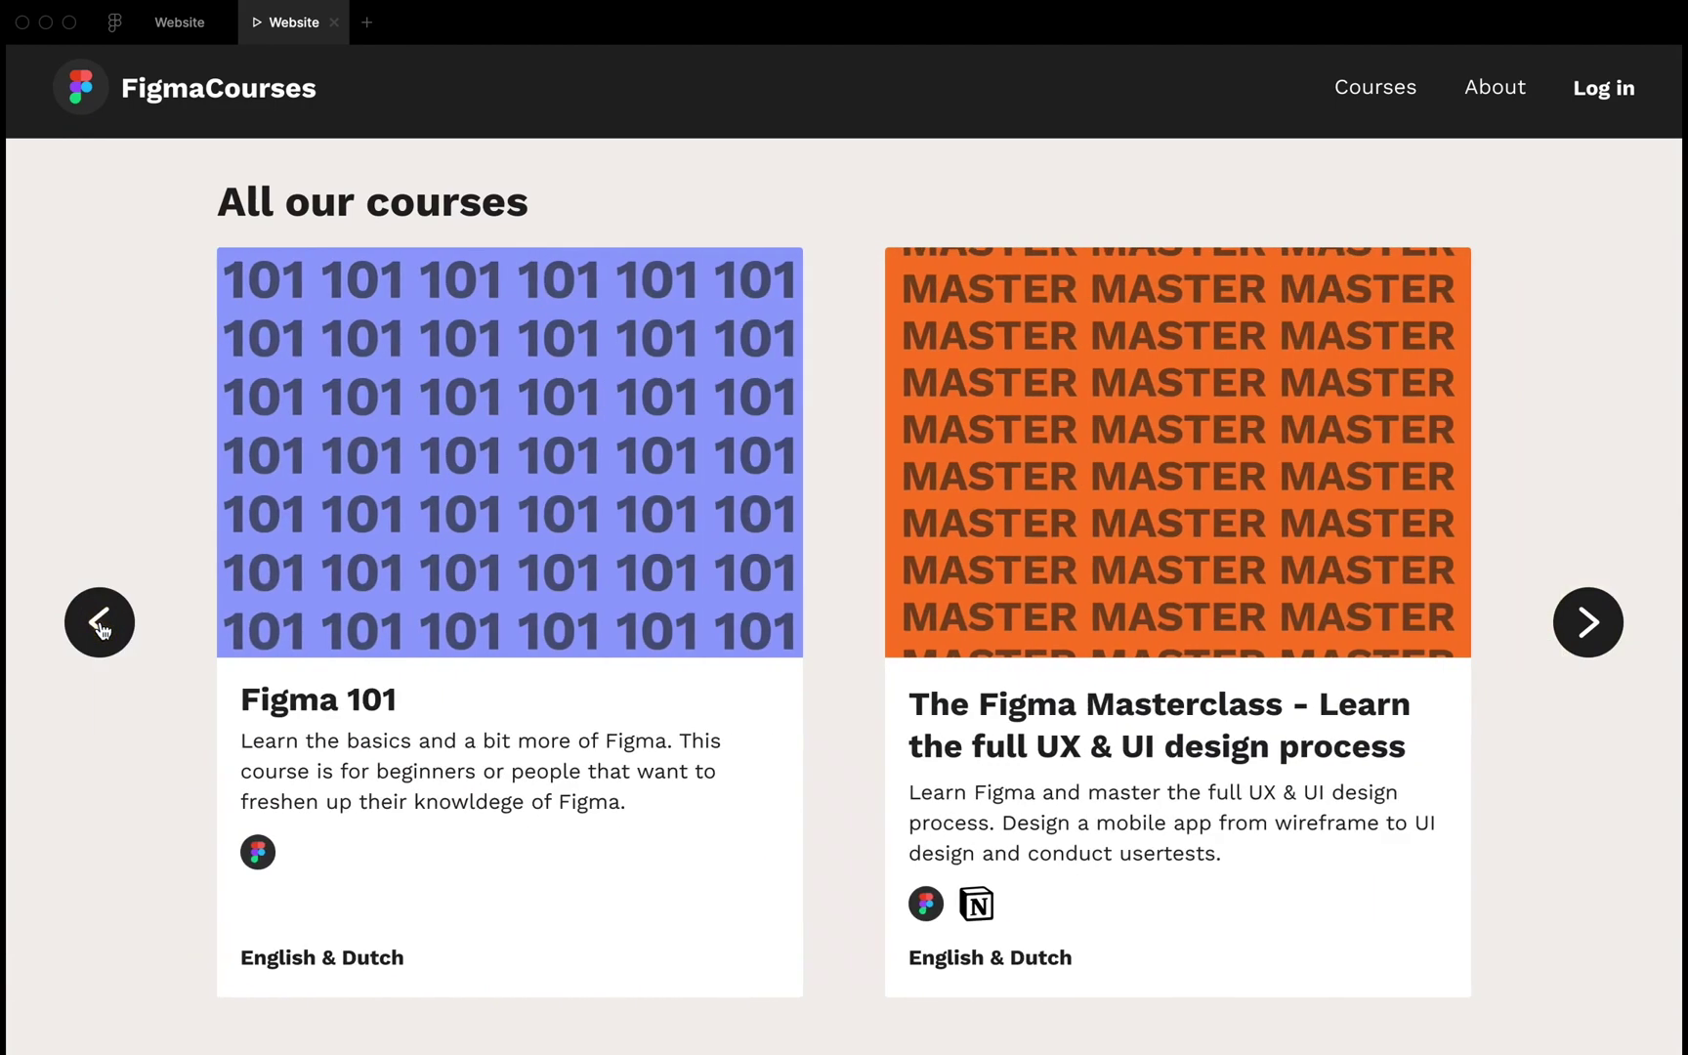
click(1589, 635)
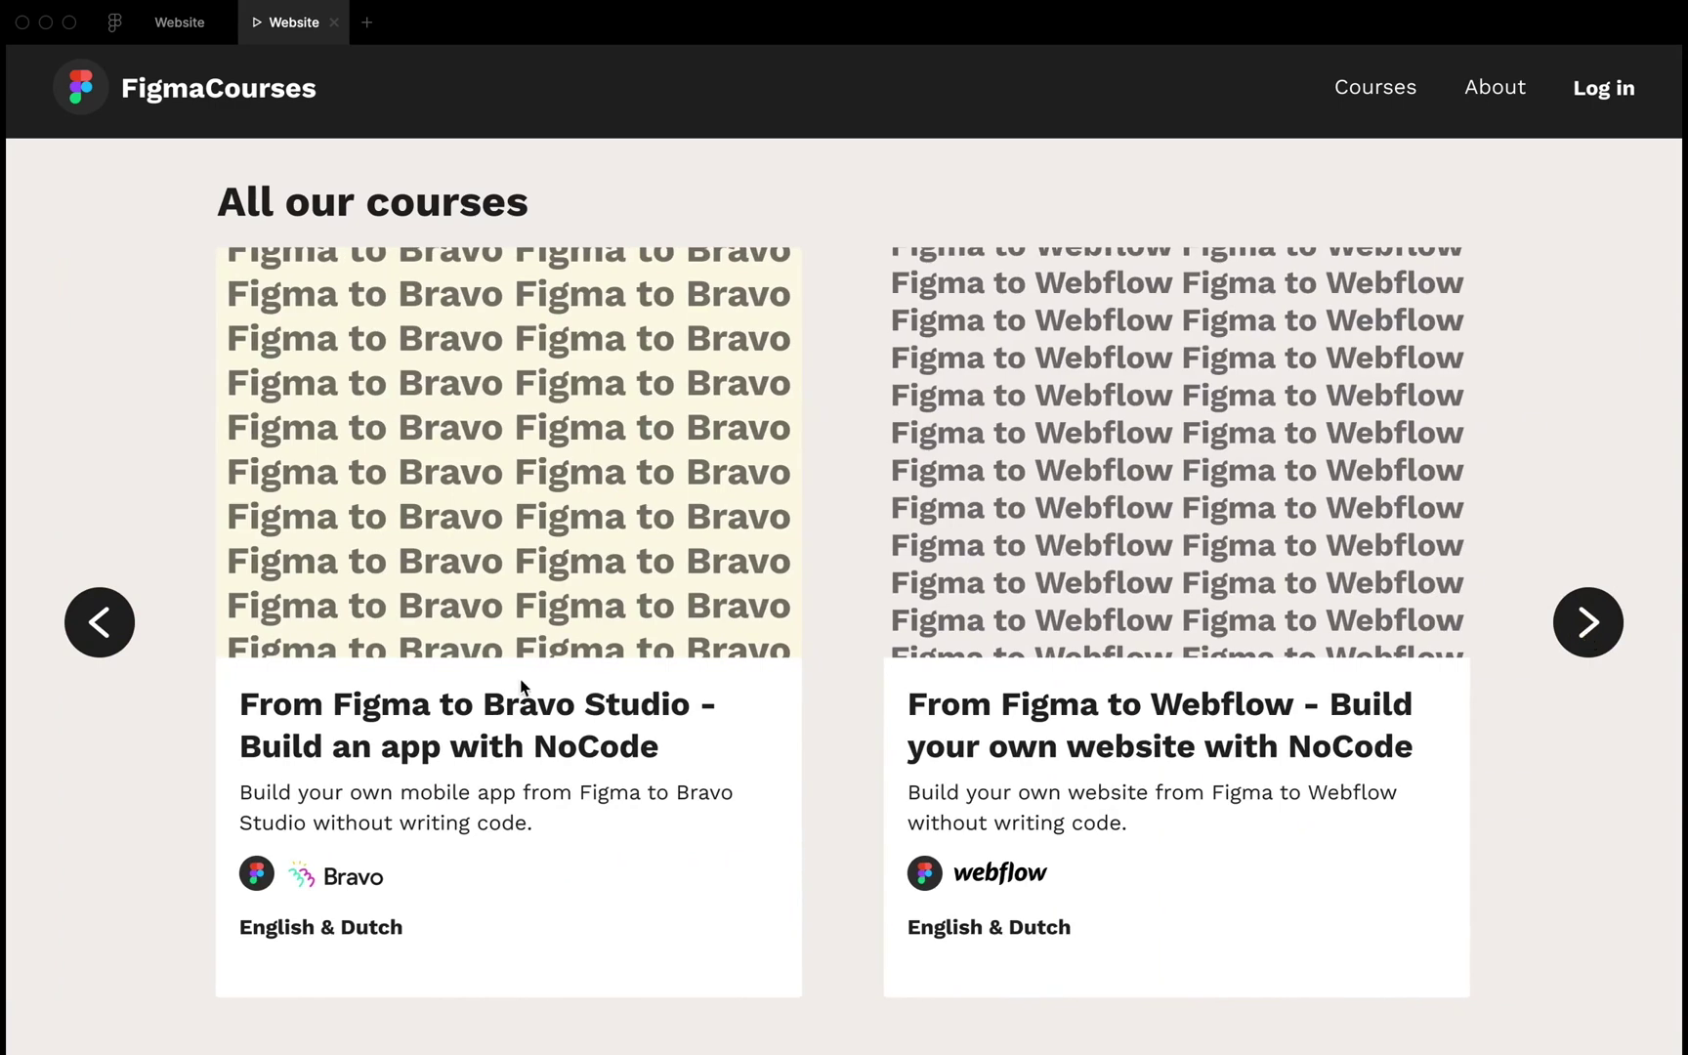
click(97, 647)
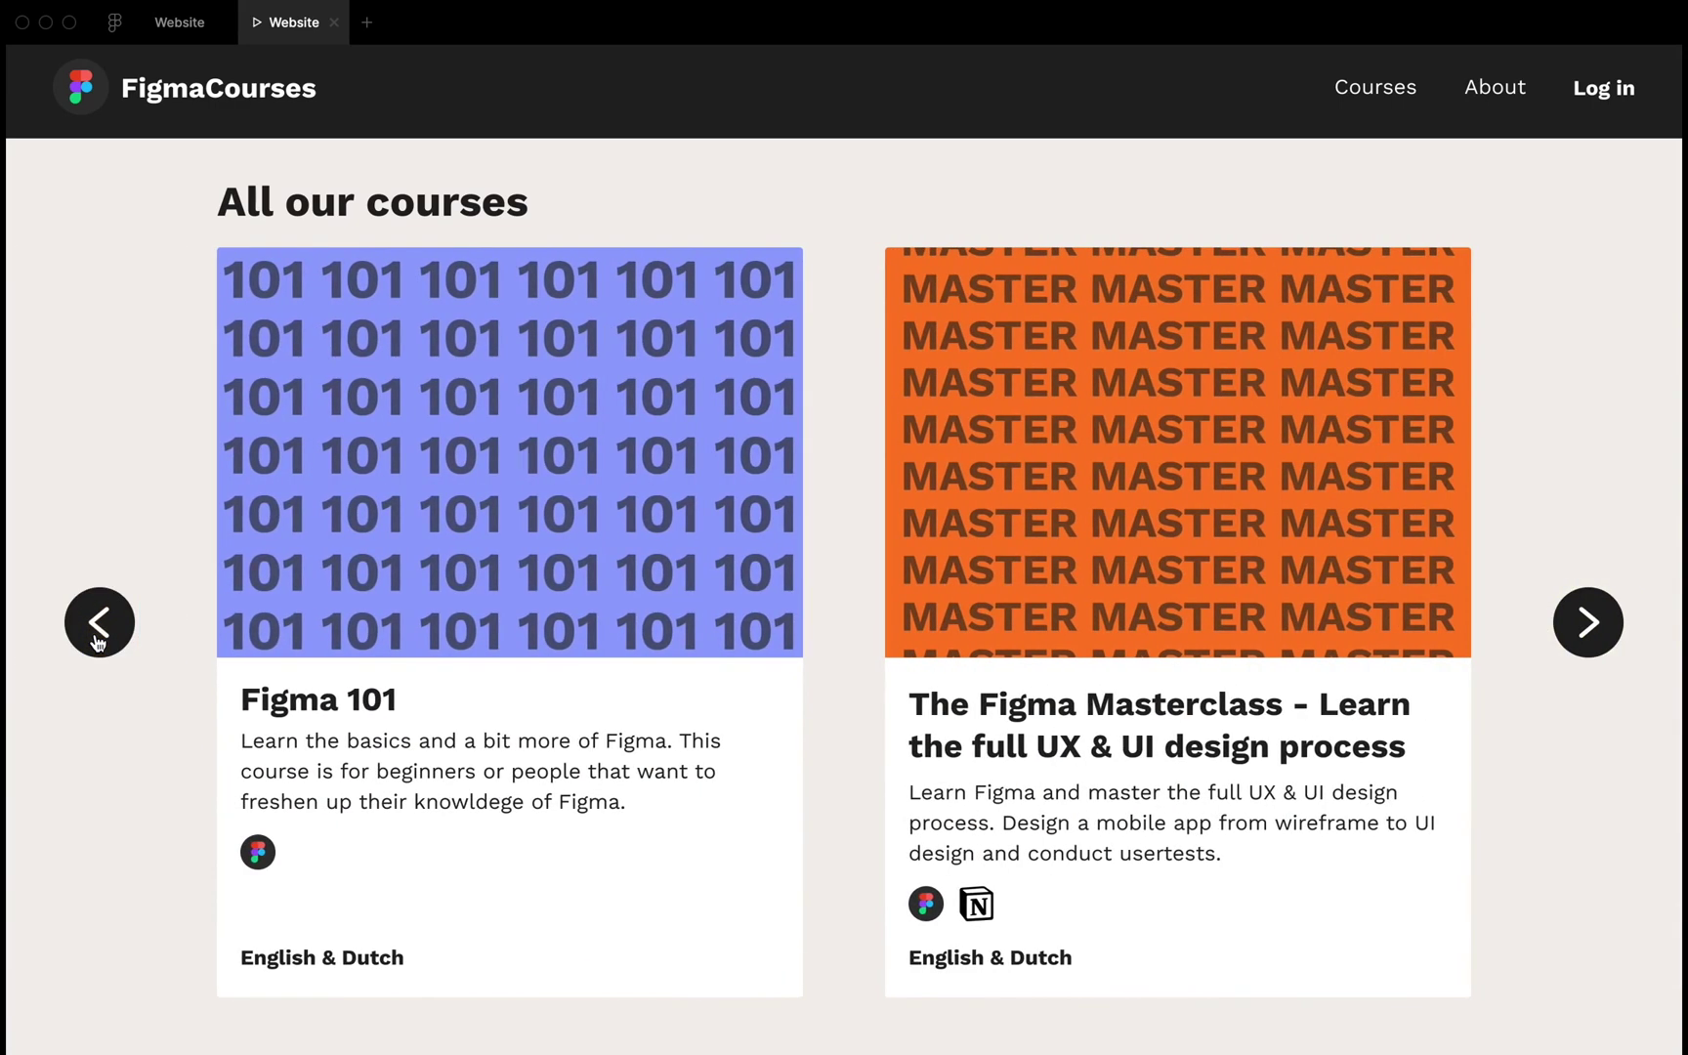
click(1571, 645)
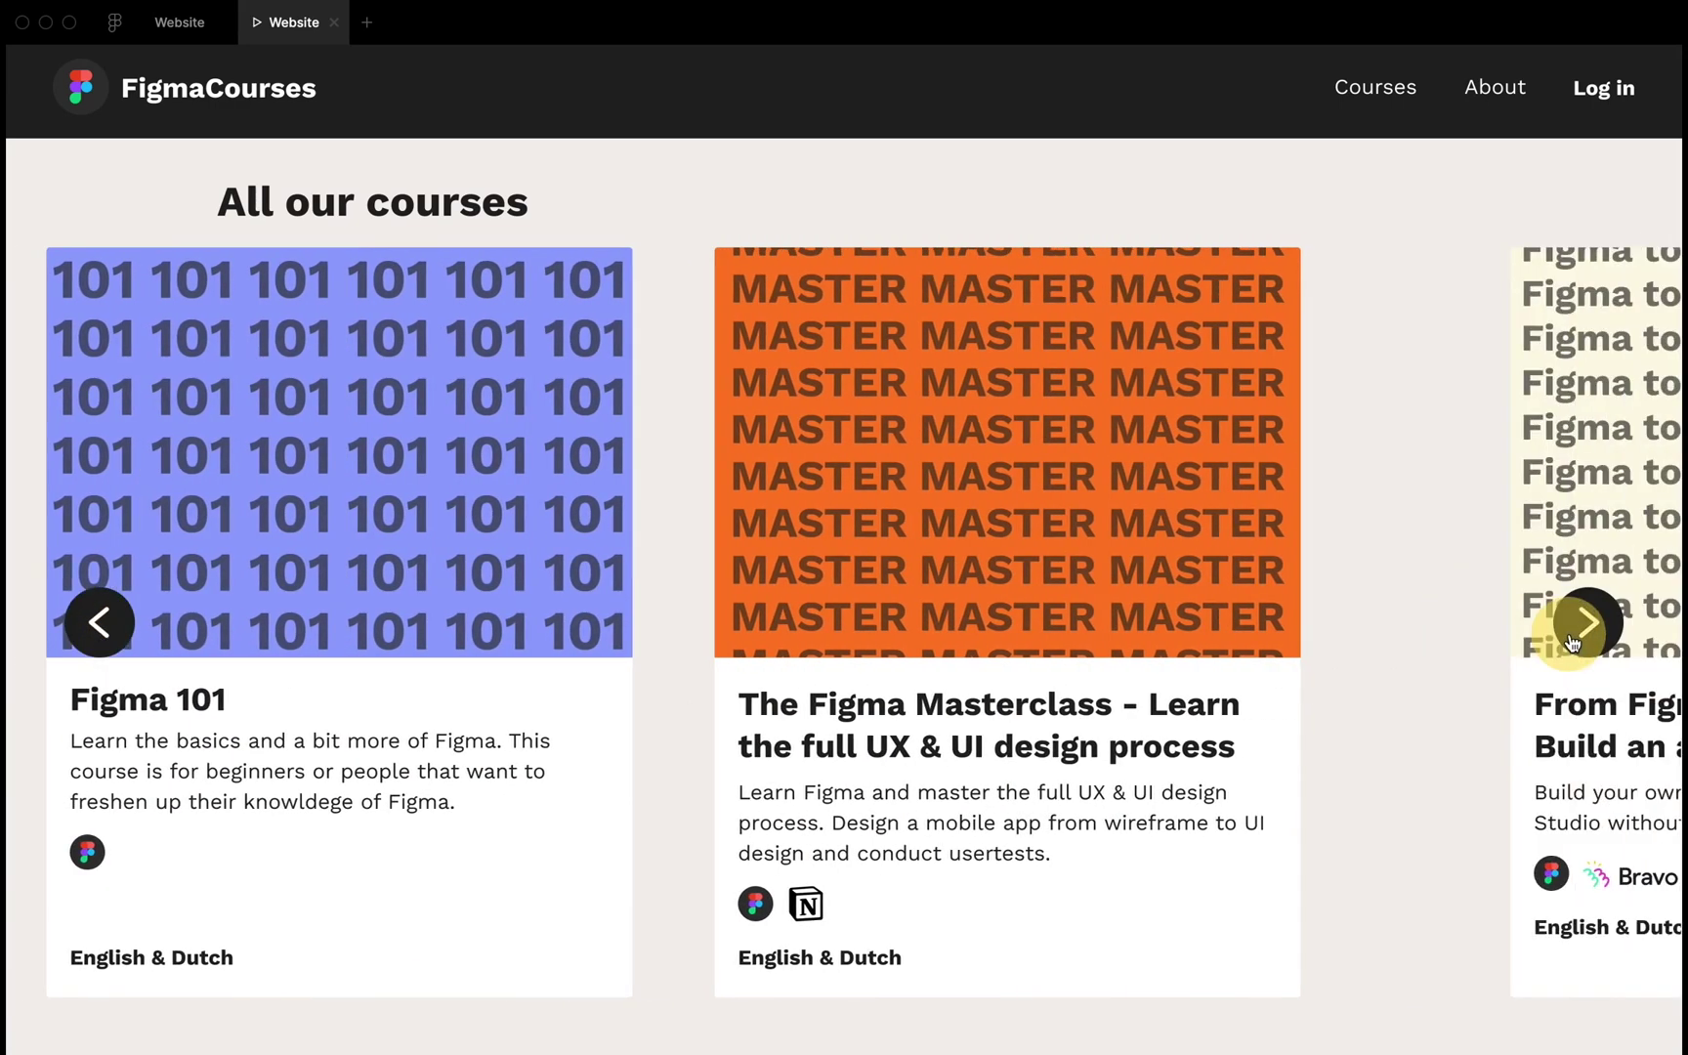